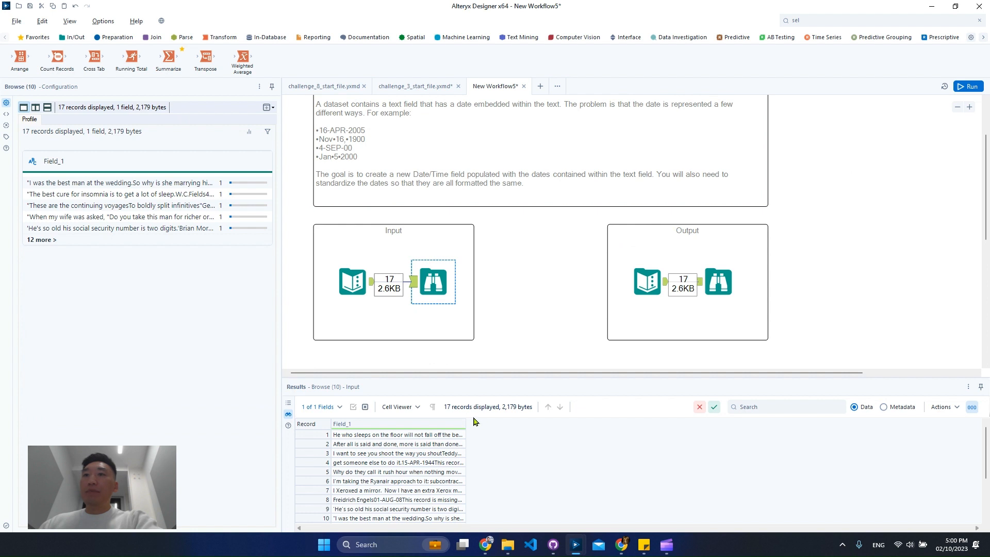
Step: Enlarge the results view and widen Field_1 to examine the date formats embedded in the input records
double_click(465, 424)
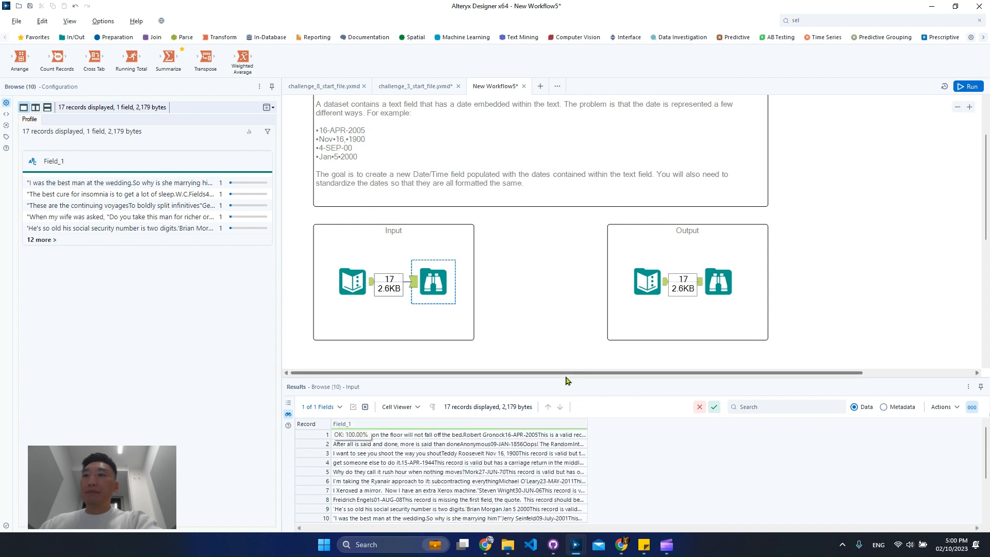
drag(567, 377, 575, 188)
drag(587, 236, 808, 235)
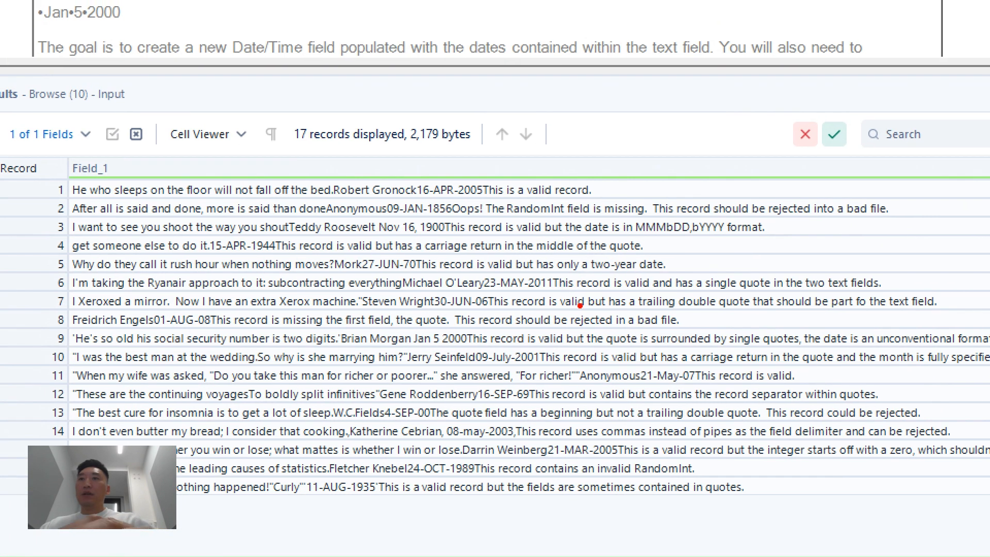
drag(385, 170, 490, 235)
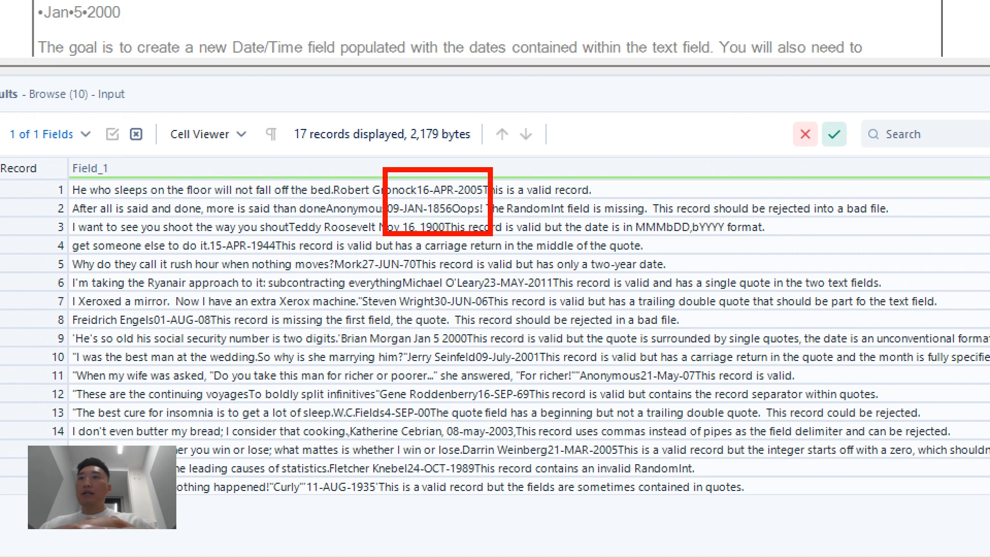
mouse_move(459, 269)
mouse_down()
mouse_move(551, 296)
mouse_move(580, 319)
mouse_up()
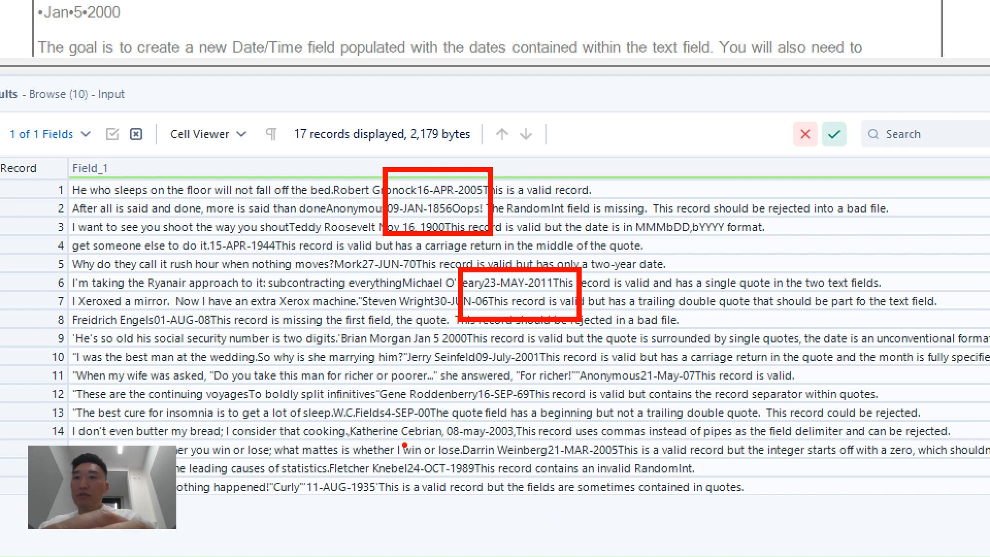
drag(400, 454, 490, 486)
drag(549, 436, 616, 460)
drag(435, 417, 514, 446)
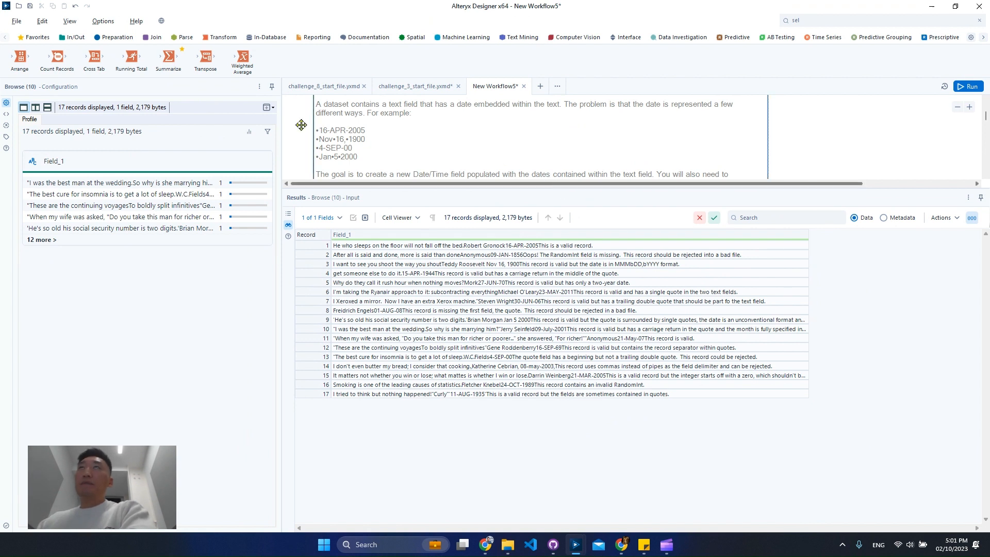
key(alt+Tab)
drag(51, 103, 0, 0)
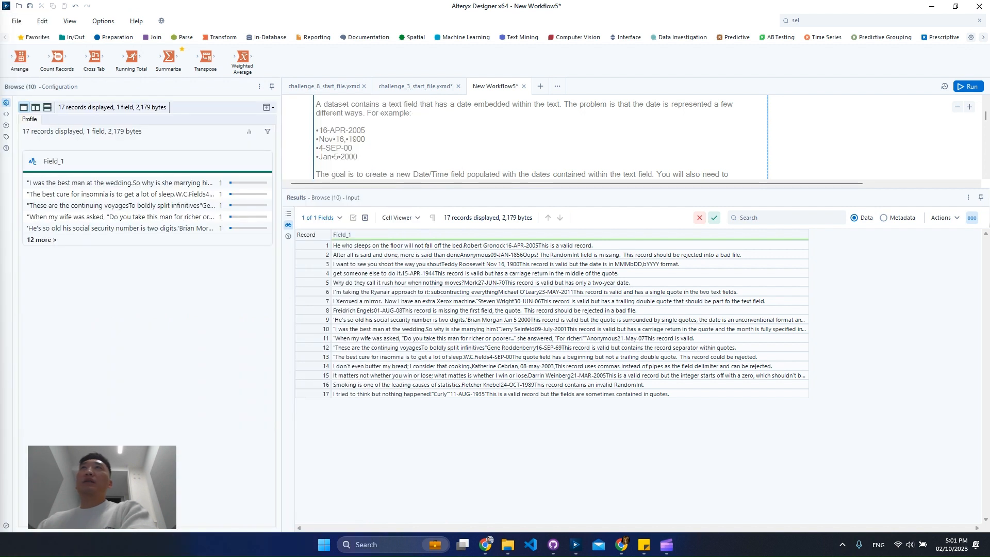
key(alt+Tab)
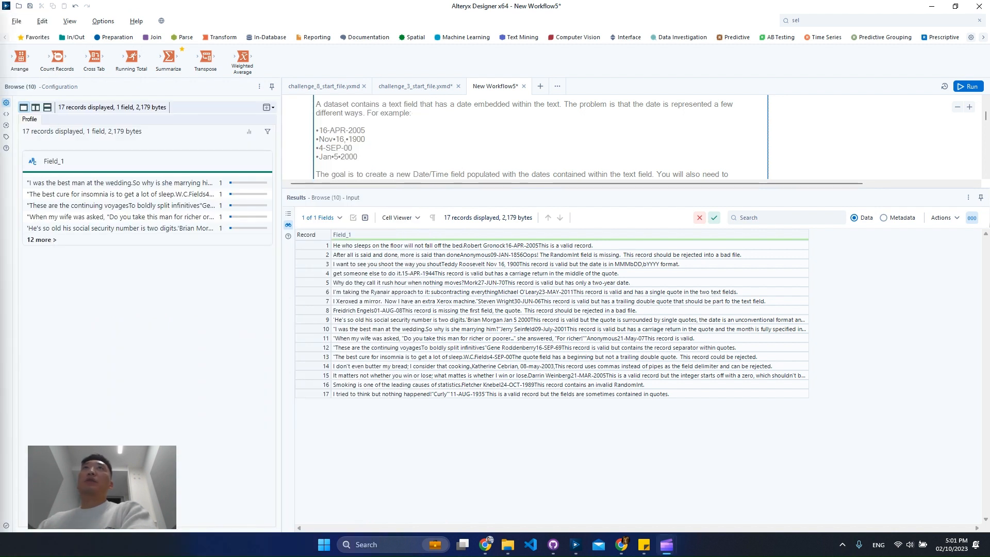
key(alt+Tab)
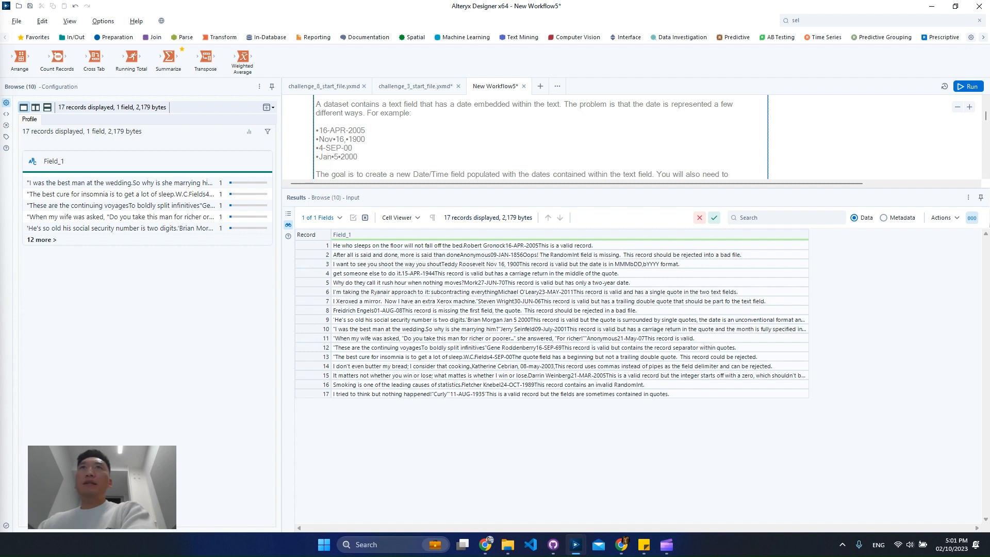
Step: Examine the month-first dates in records 3 and 9 of Field_1
click(411, 264)
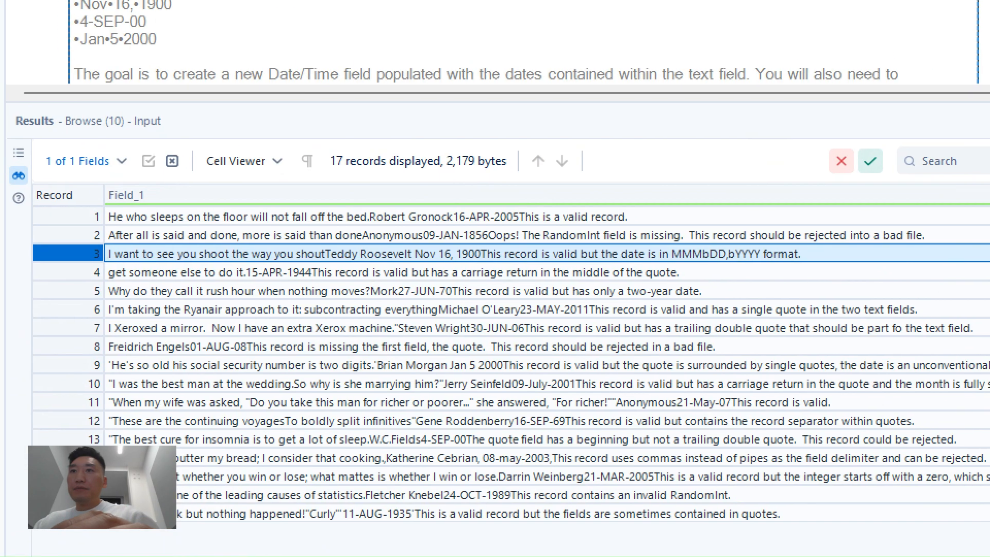
mouse_move(389, 239)
mouse_down()
mouse_move(476, 274)
mouse_move(518, 273)
mouse_up()
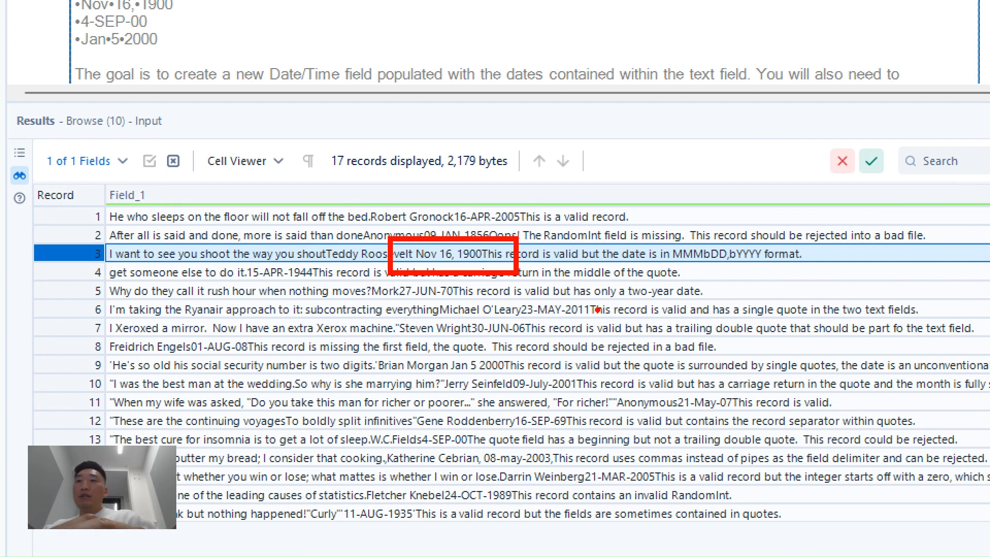
drag(445, 353, 517, 385)
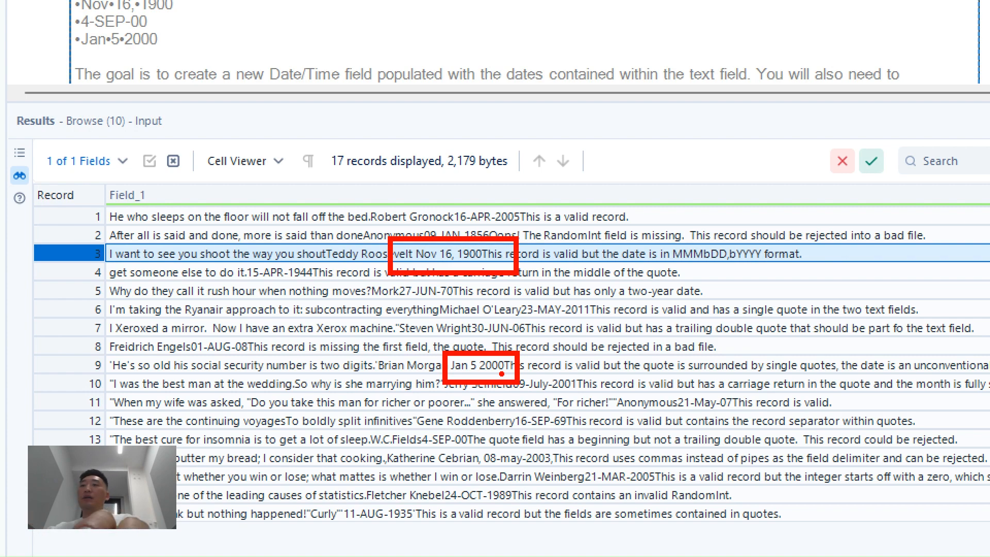
key(Escape)
click(516, 284)
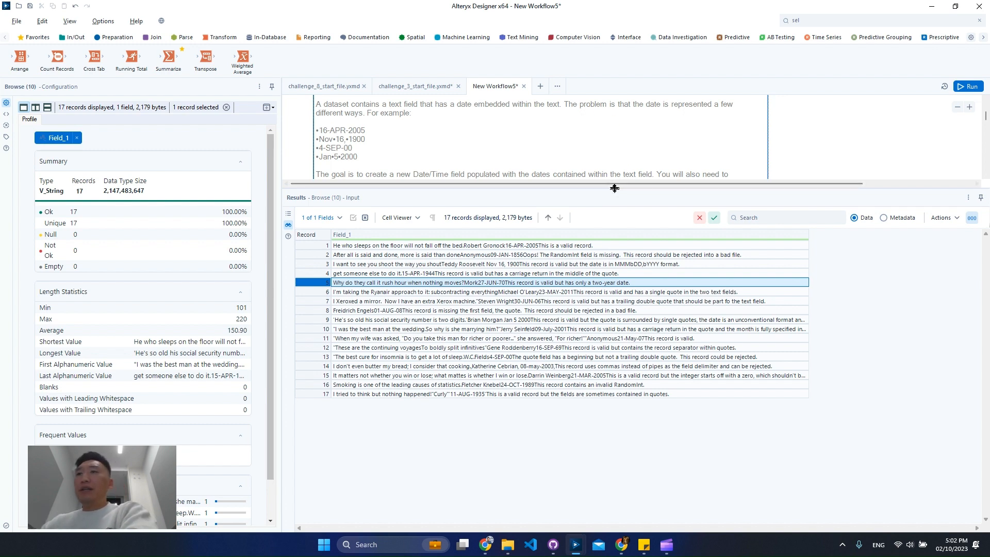
Step: Add a RegEx tool below the Input container and connect the input's Text Input tool to it
drag(615, 189, 598, 385)
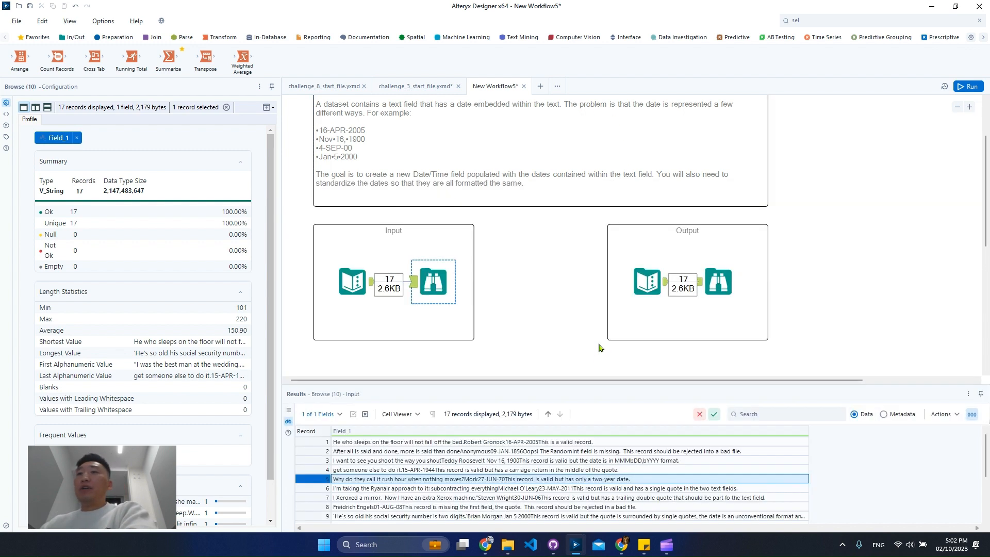
scroll(557, 311, down, 3)
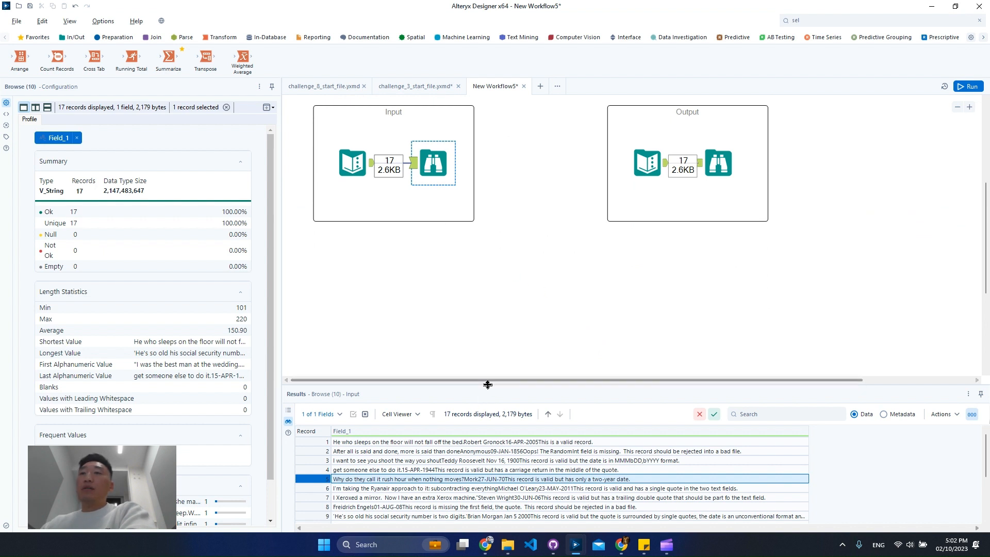
drag(487, 383, 488, 337)
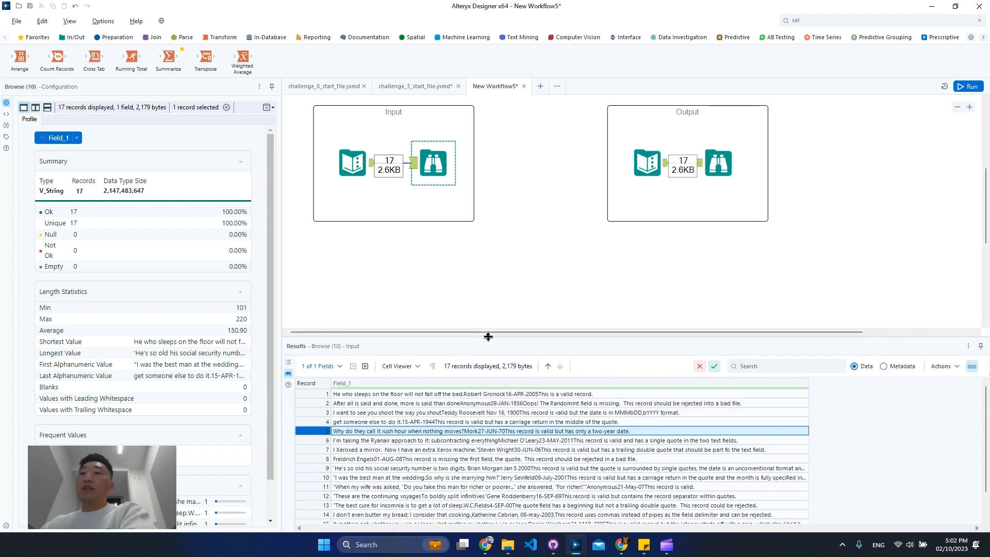
click(467, 395)
ctrl+click(359, 177)
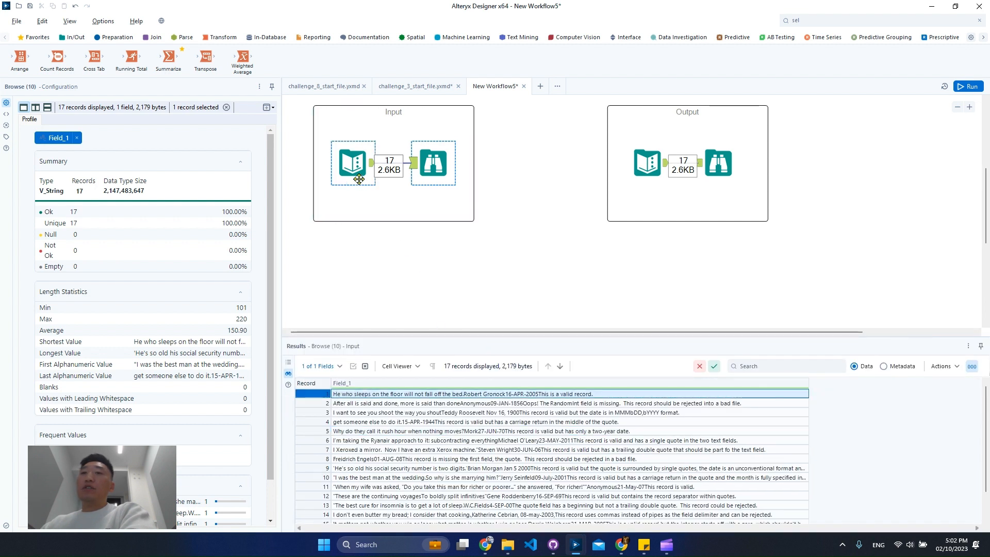
click(359, 178)
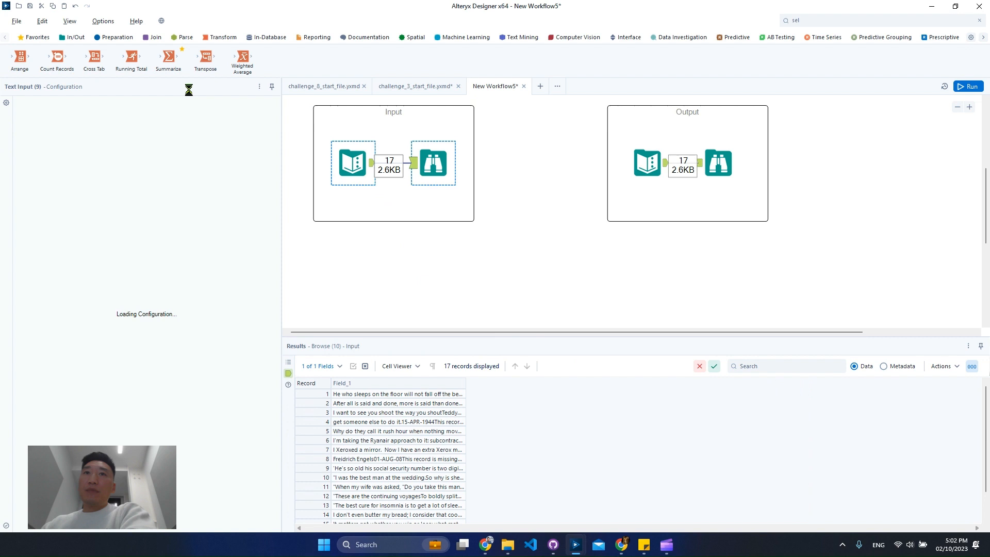
click(183, 37)
drag(57, 57, 433, 251)
drag(374, 173, 413, 251)
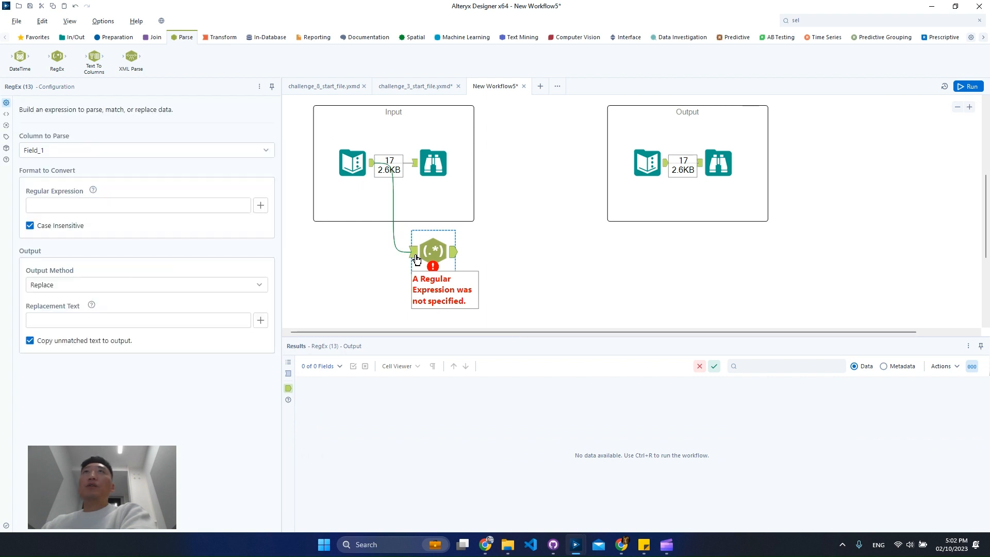
Step: View the RegEx tool's incoming data with the Field_1 column widened to read the first record in full
click(416, 255)
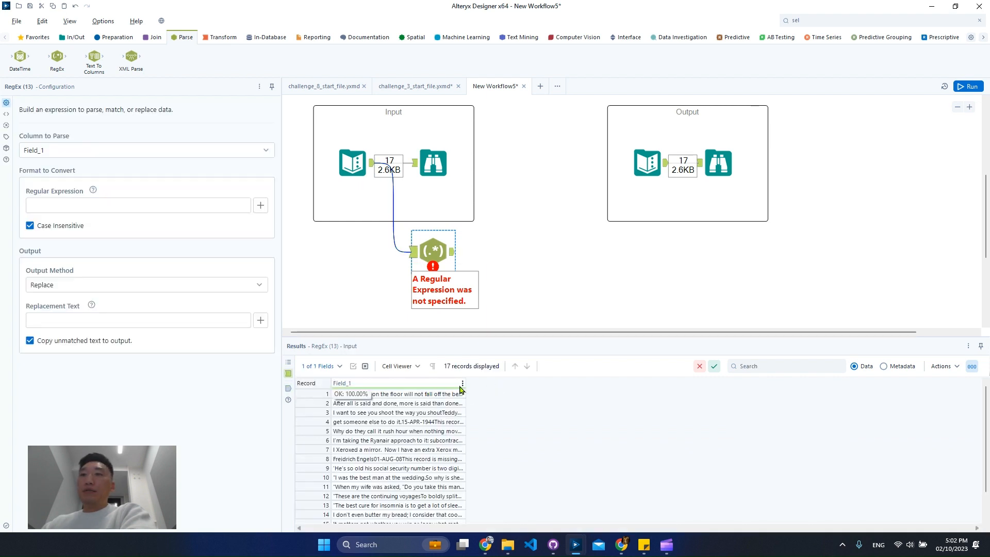
drag(466, 382, 723, 384)
click(531, 395)
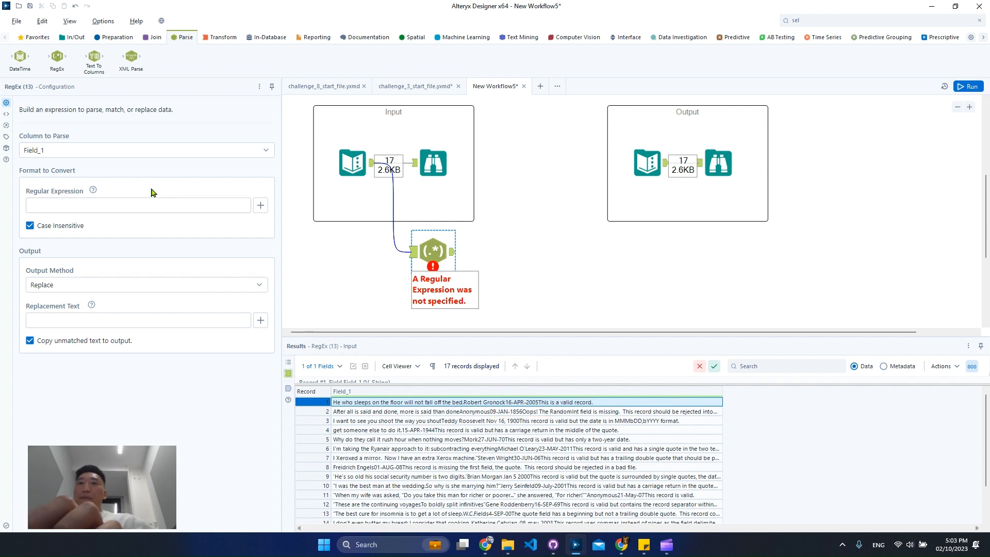
Step: Begin the RegEx tool's regular expression with \d+- to match the day digits and hyphen
click(161, 205)
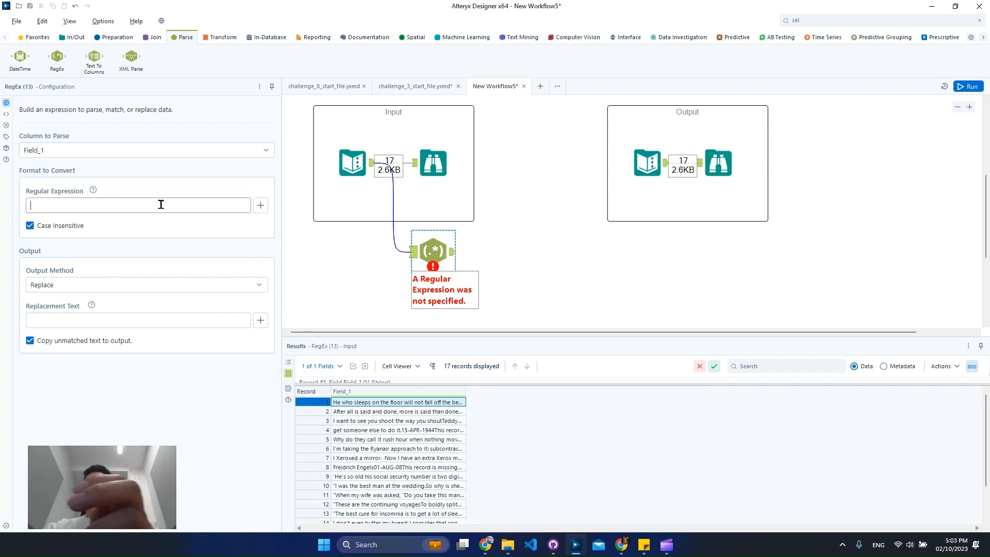
text(\d)
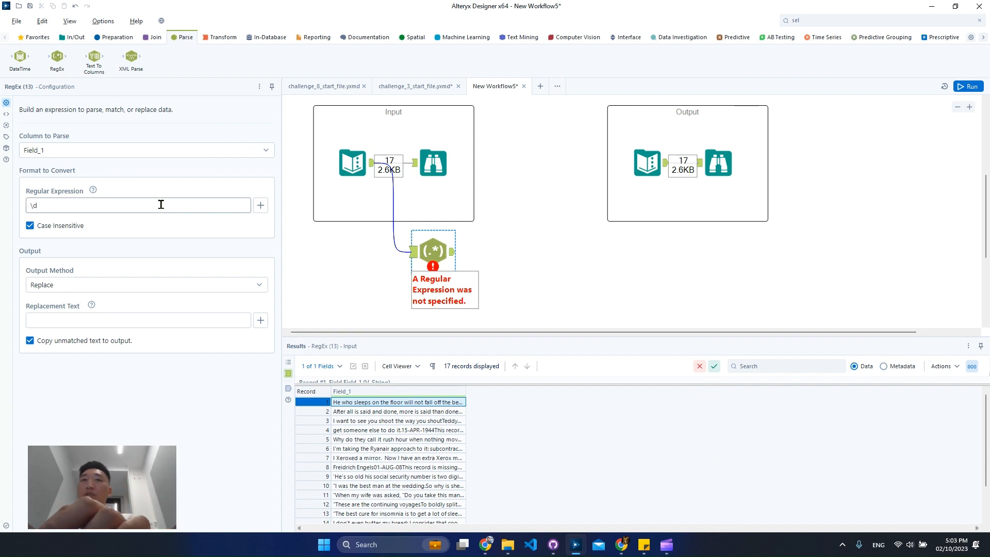
text({})
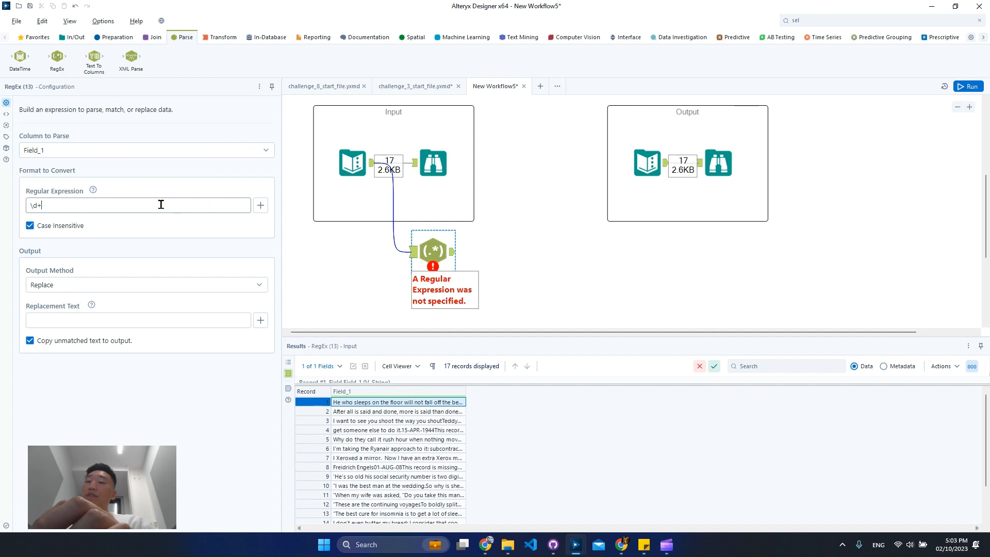
text(-)
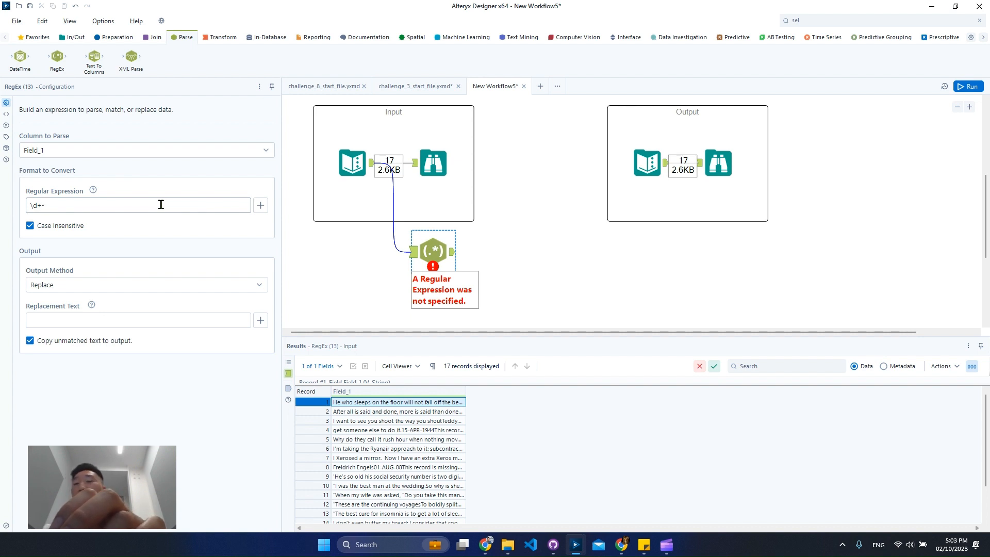
text([)
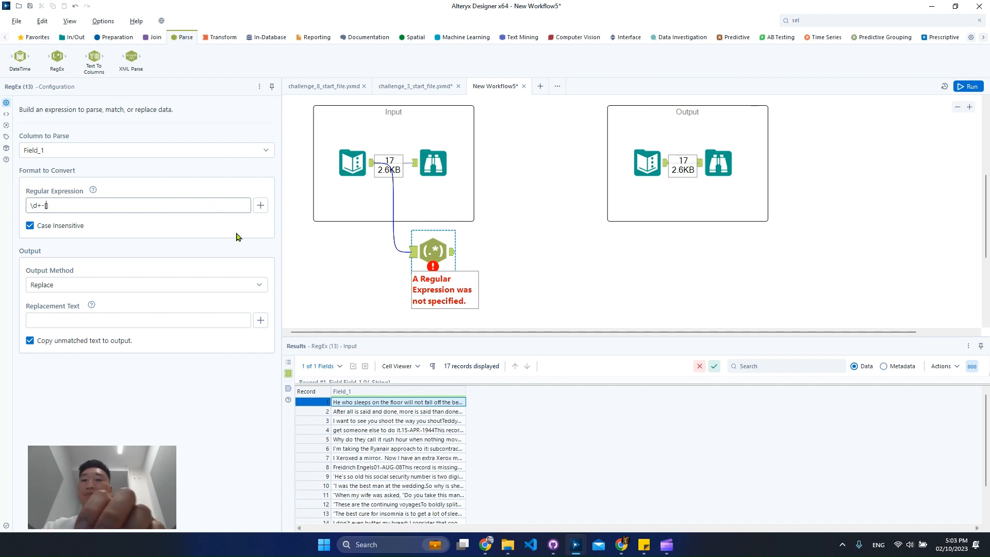
text(A-Z)
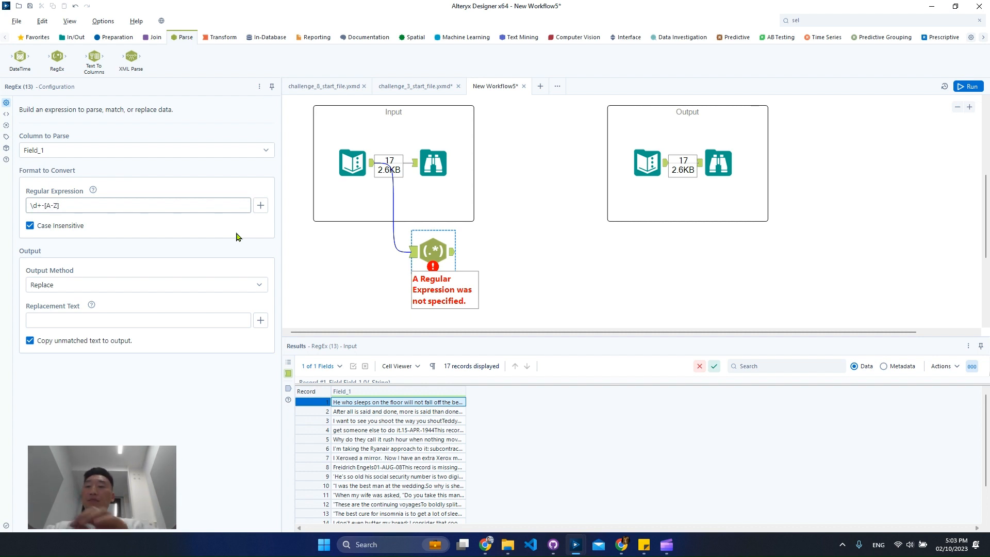
key(BackSpace)
key(BackSpace)
key(BackSpace)
key(BackSpace)
key(BackSpace)
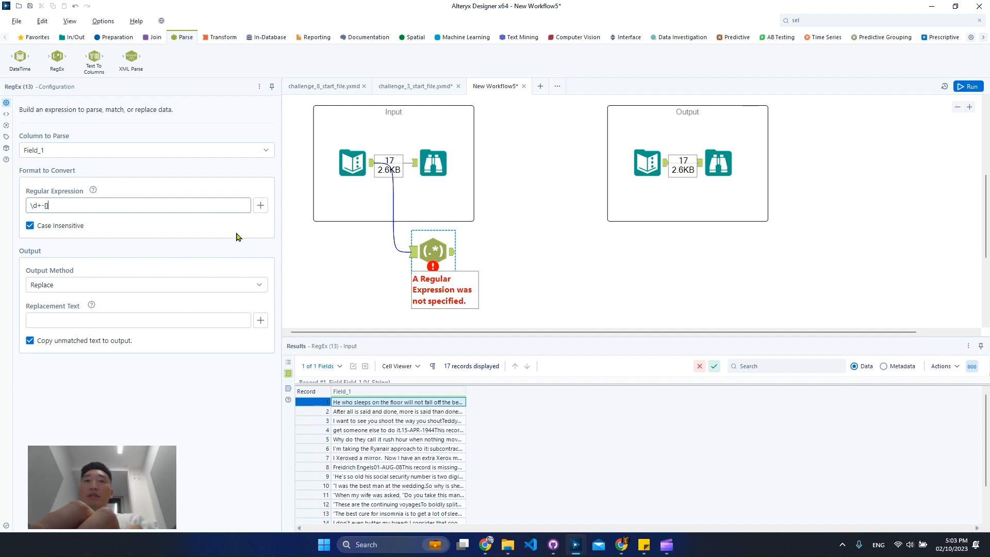
key(BackSpace)
Step: Complete the regular expression as \d+-\w+-\d{2,4} to cover the month and the year
text(\w+-)
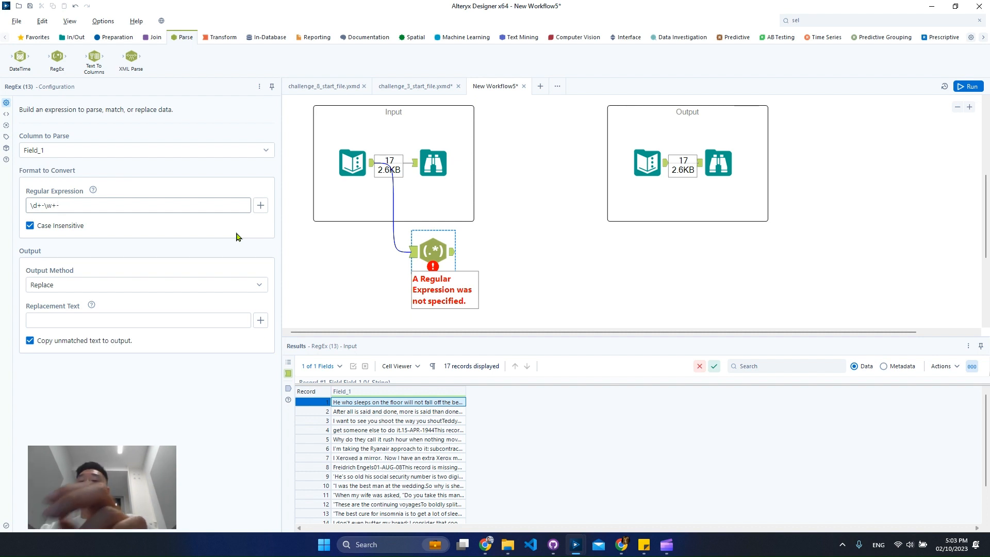
text(\d)
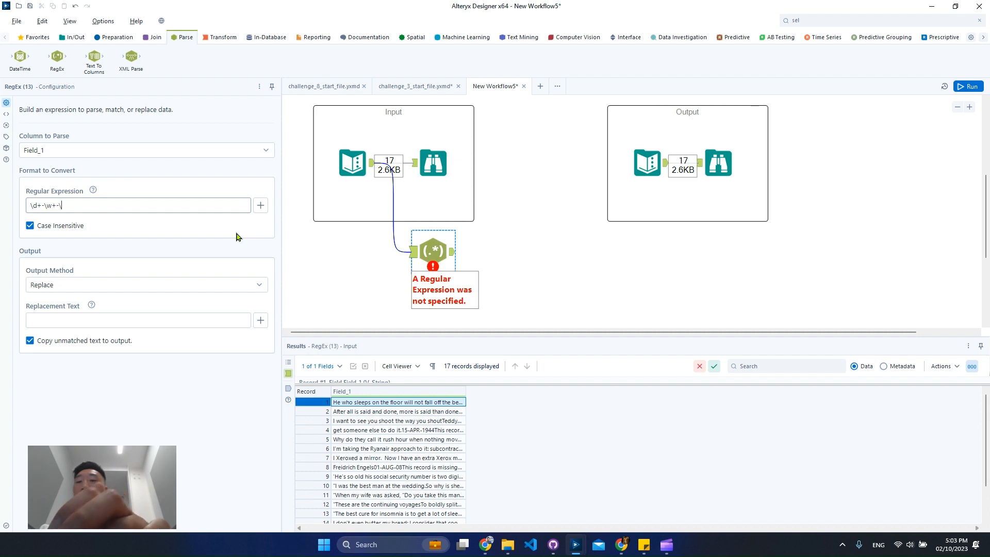
text({2,3})
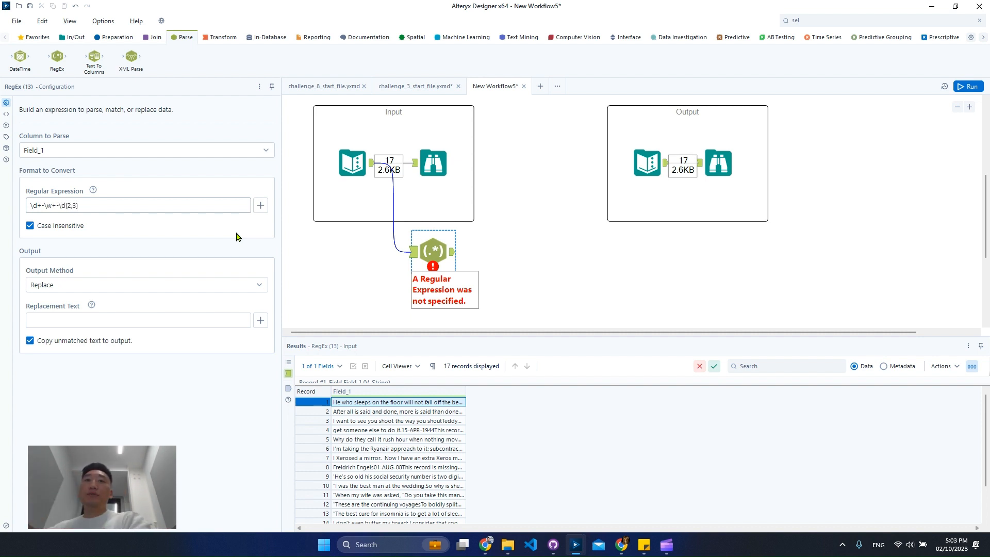
key(BackSpace)
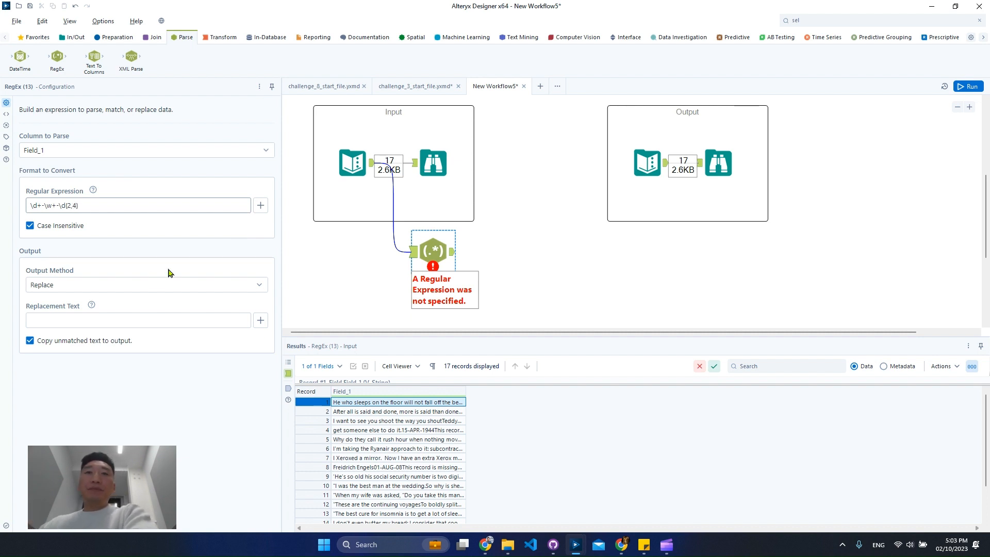
Step: Set the RegEx tool's output method to Parse
click(116, 284)
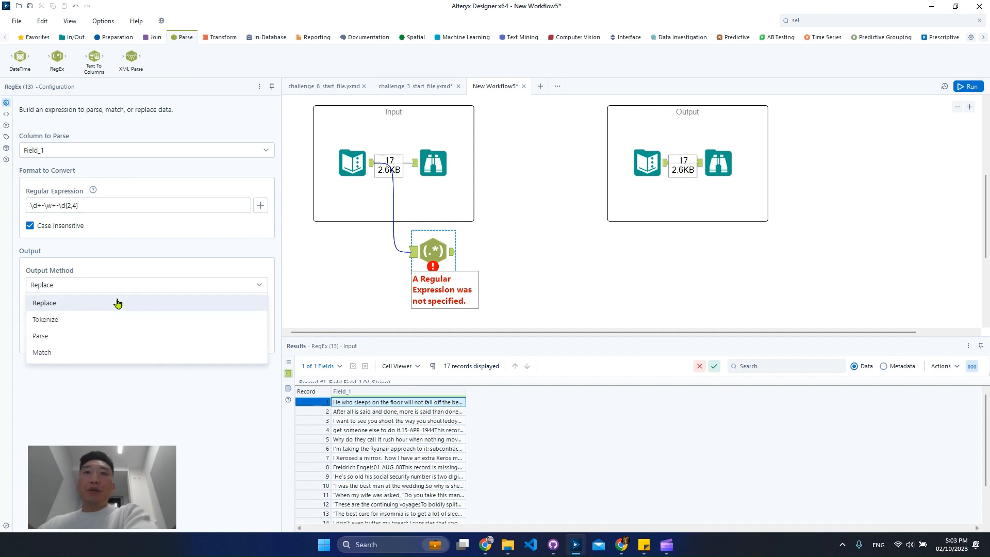
click(77, 337)
click(94, 291)
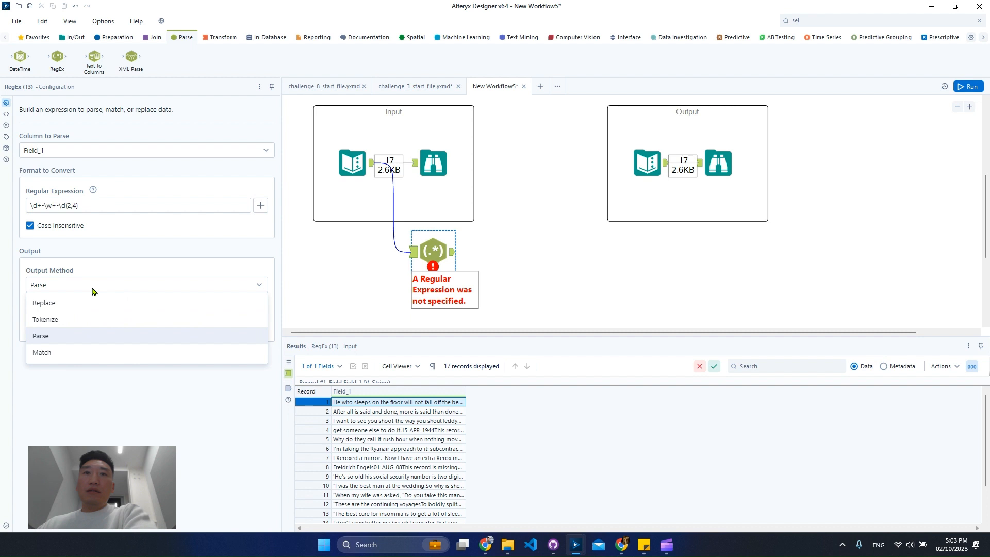
click(93, 292)
click(32, 204)
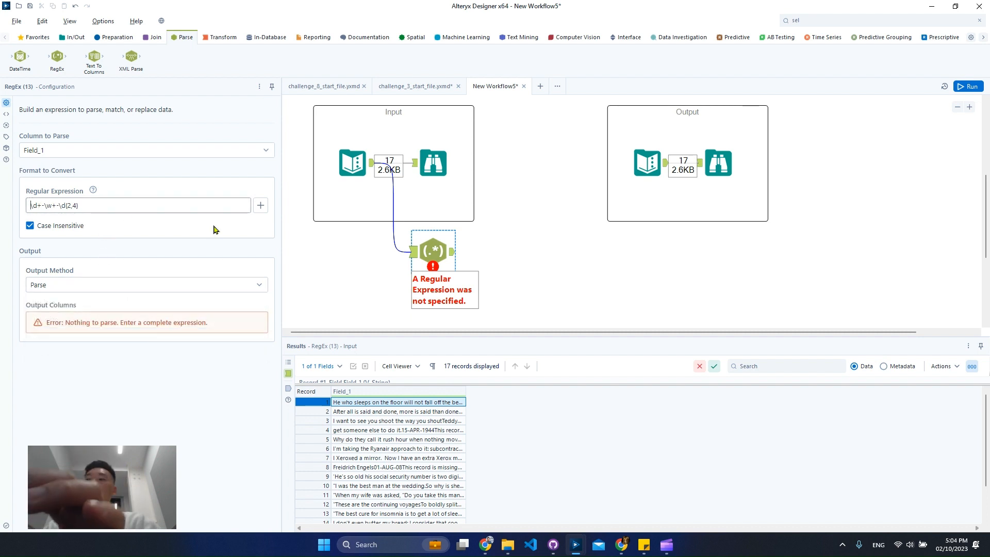
click(118, 285)
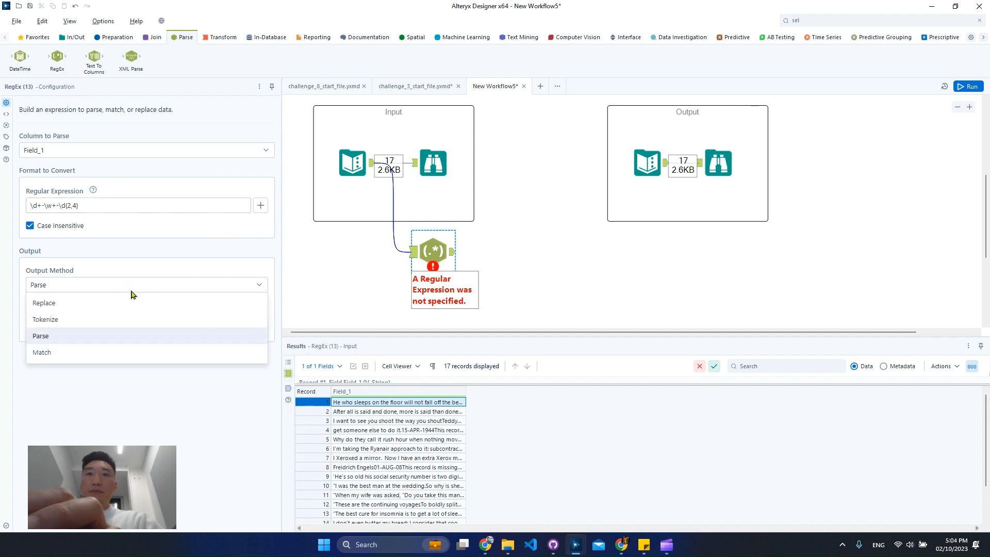
Step: Extend the regular expression to .*(\d+-\w+-\d{2,4}).* so the date is a capture group, and run the workflow
click(37, 206)
text(.*)
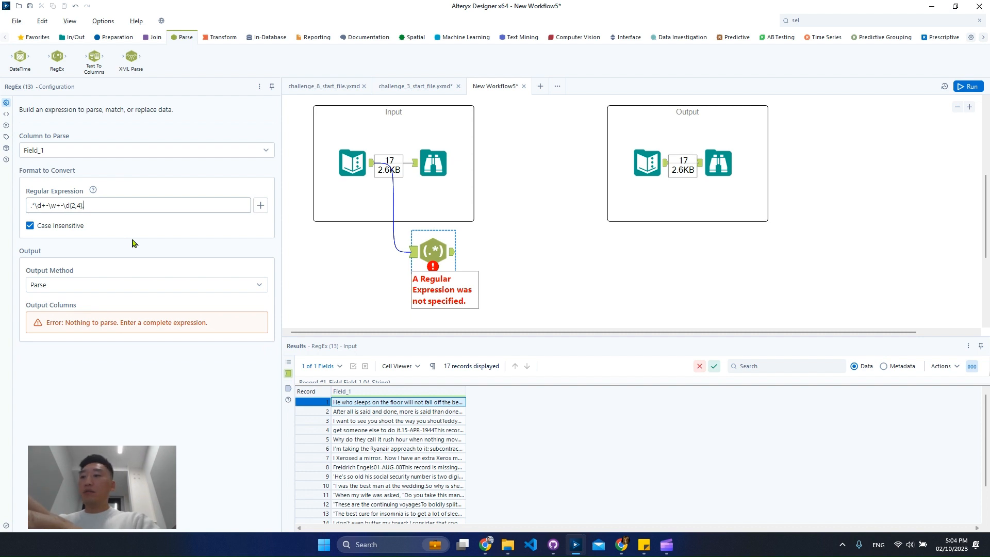
text(.*)
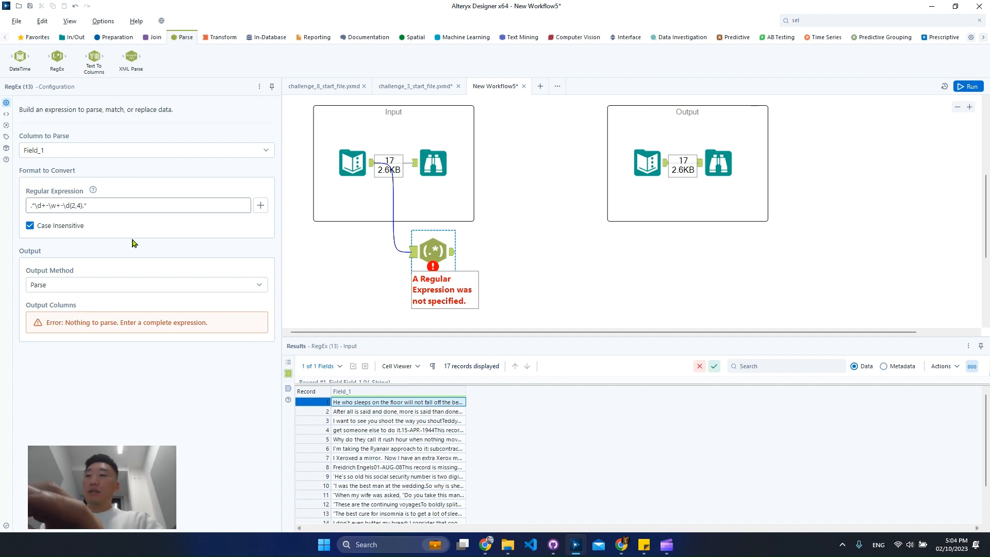
key(Left)
key(Left)
text())
key(Home)
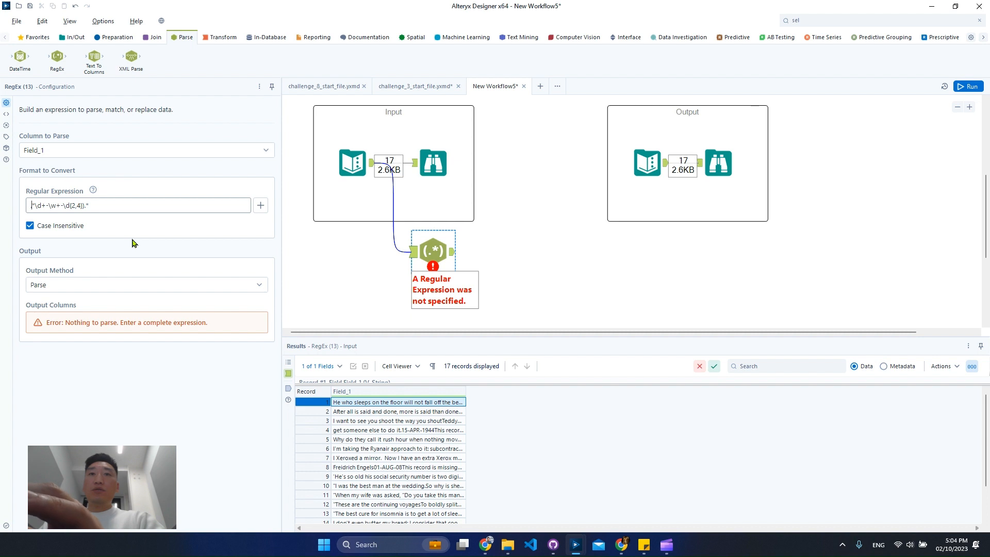
key(Right)
key(Right)
text(()
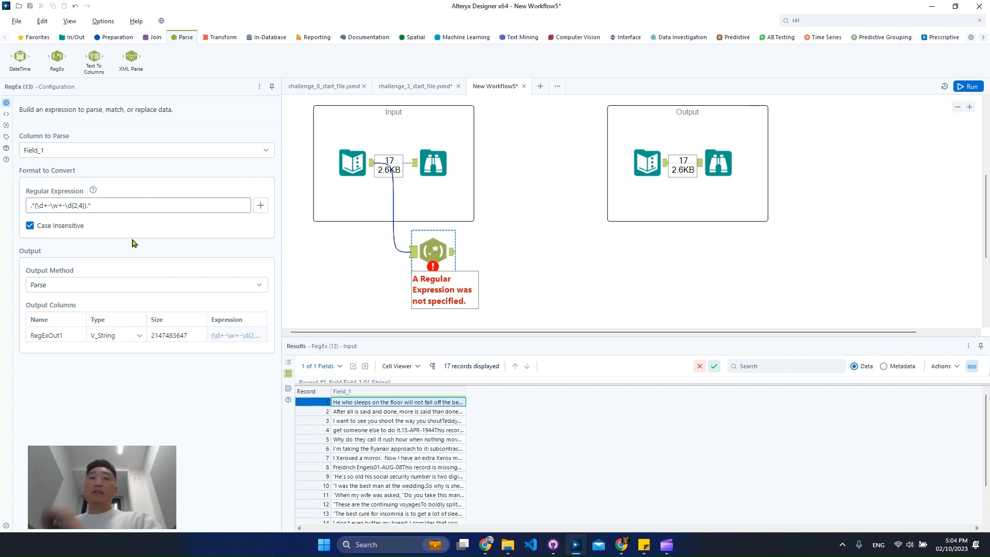
click(970, 88)
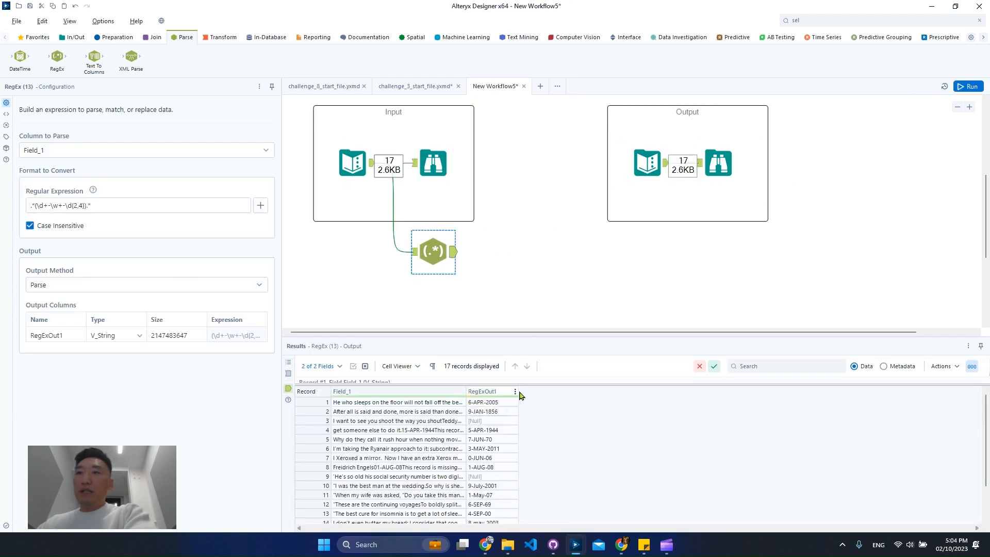
Step: Compare the extracted RegExOut1 values with the source text, widening both result columns
drag(518, 392, 702, 402)
scroll(551, 441, down, 3)
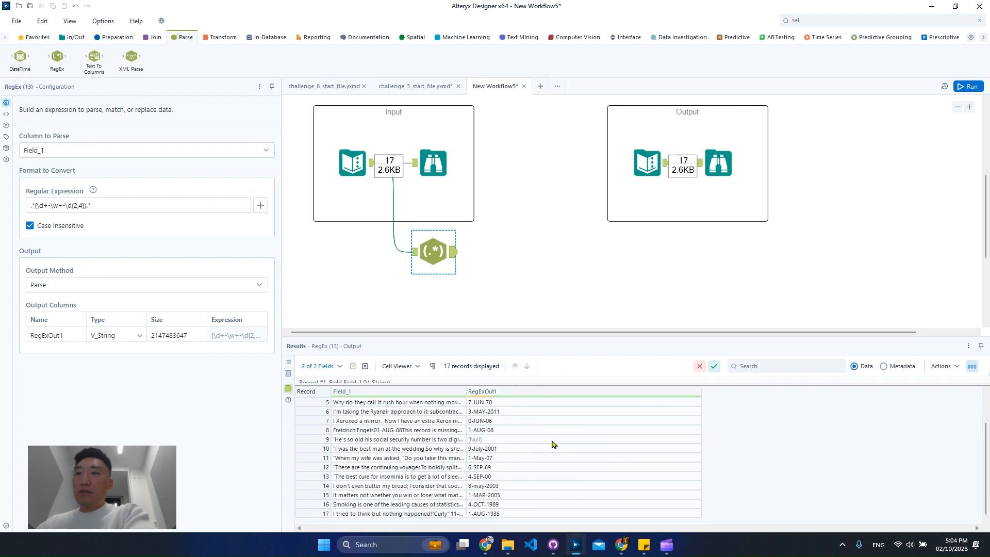
scroll(551, 440, up, 3)
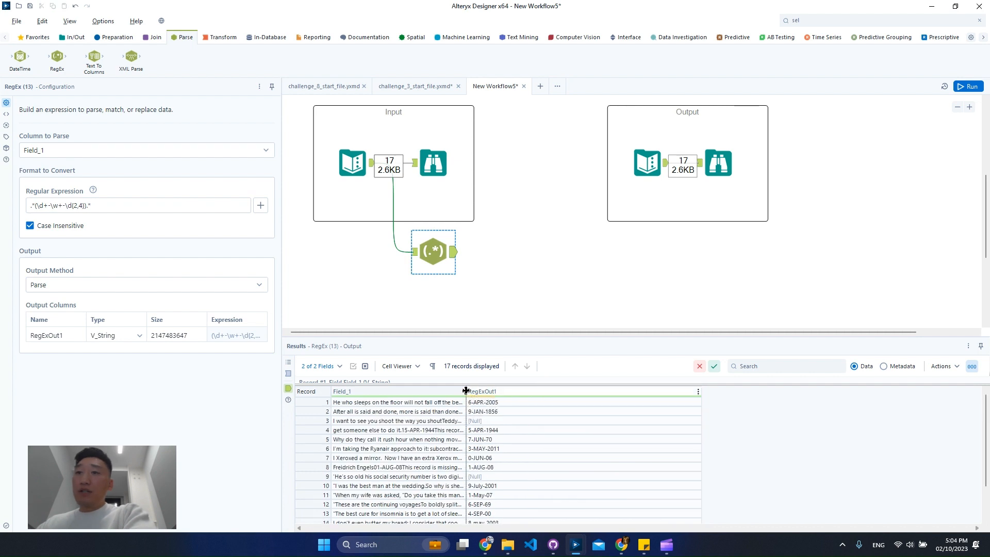
drag(466, 392, 551, 392)
click(519, 441)
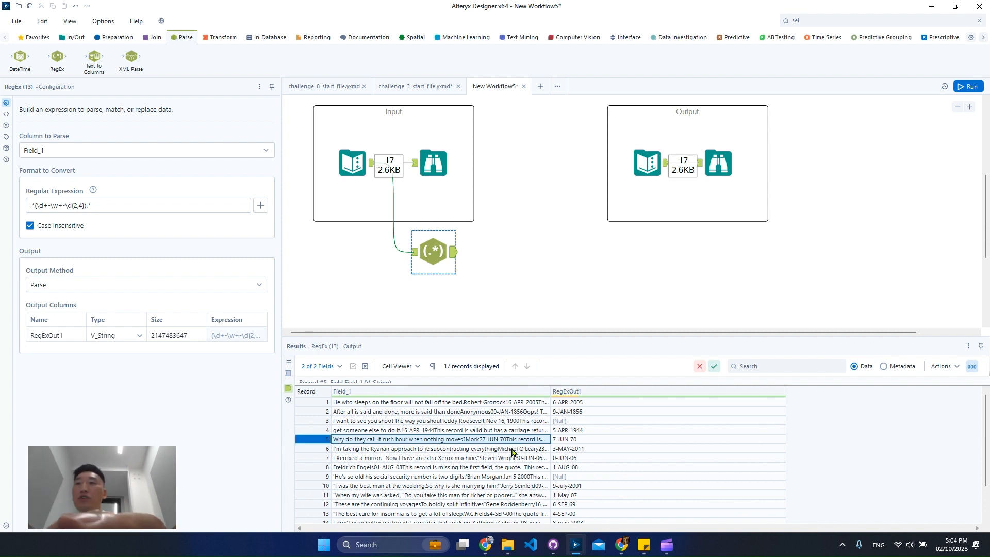
drag(464, 434, 599, 447)
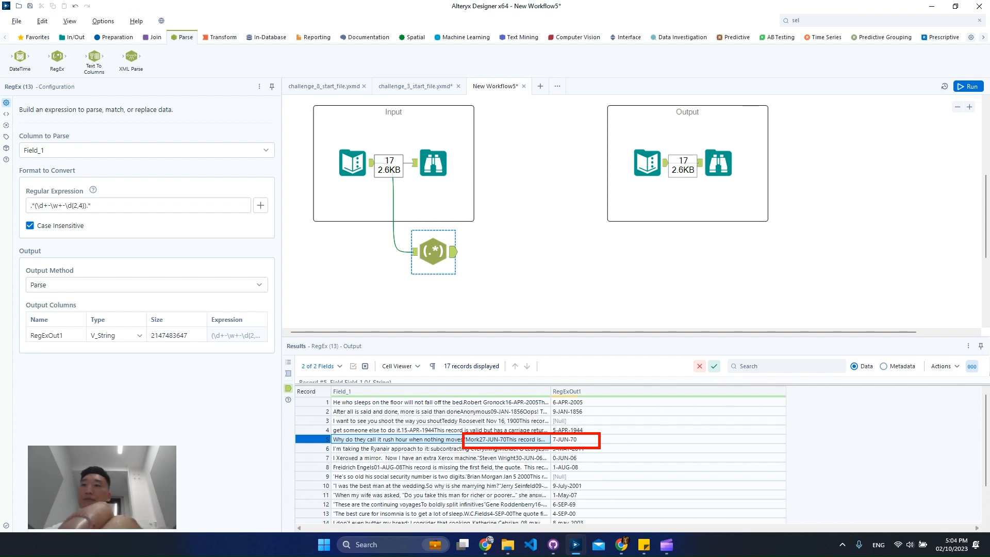
Step: Examine how the dates in records 3 and 9 are written in Field_1
click(578, 422)
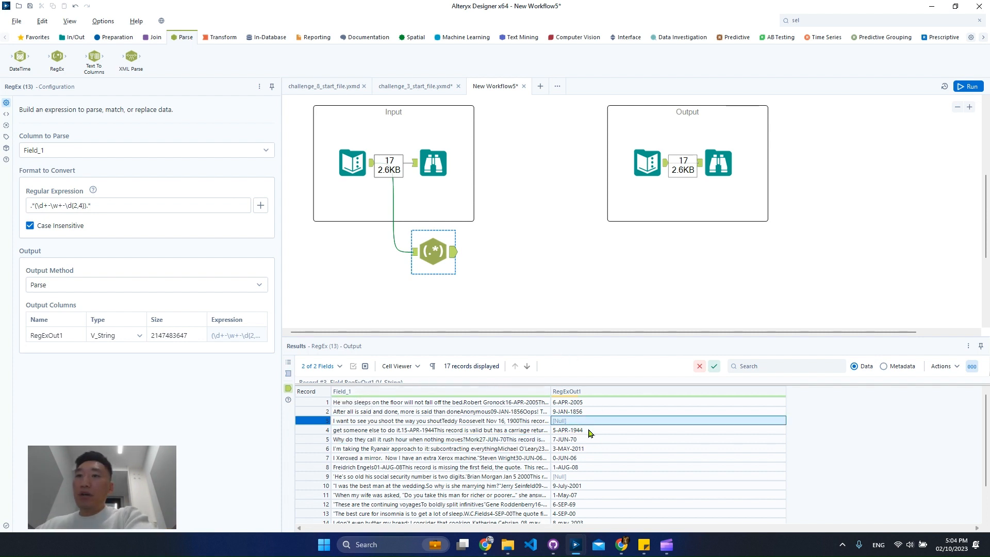
click(575, 477)
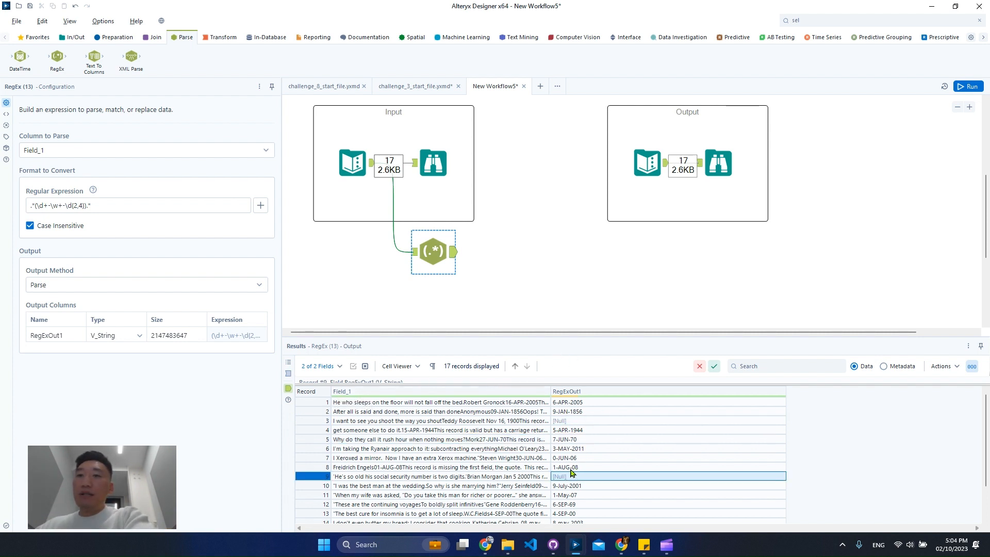
click(622, 395)
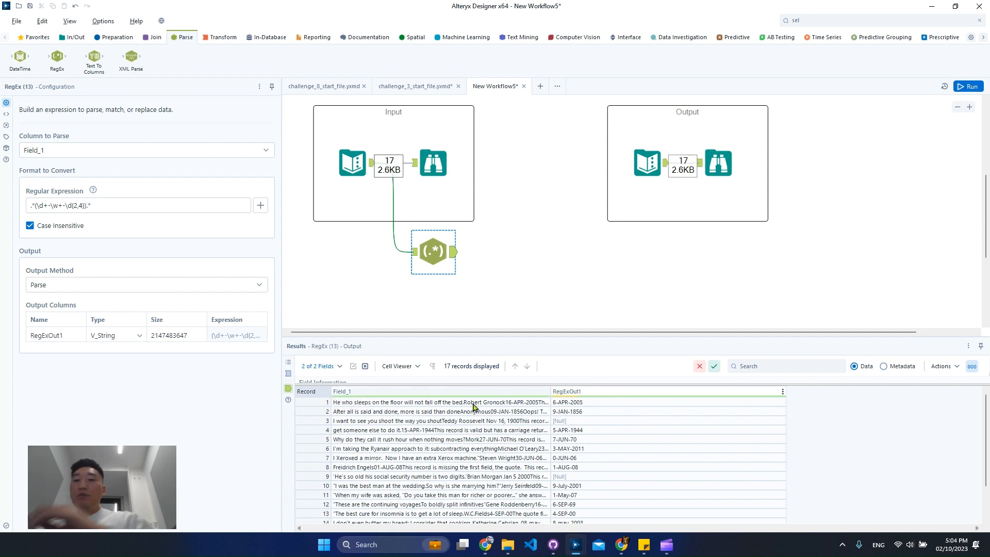
mouse_move(450, 399)
drag(474, 412, 528, 427)
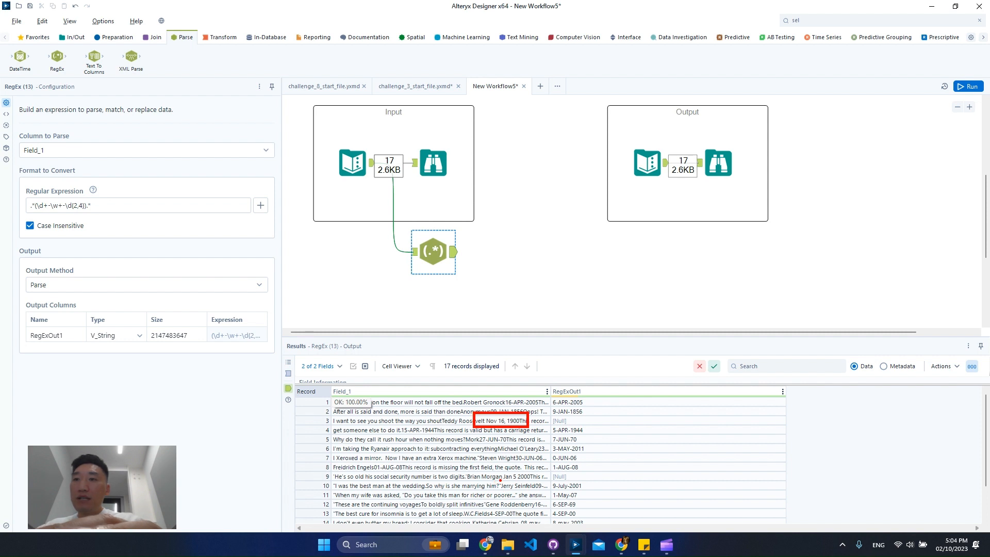
drag(499, 471, 540, 486)
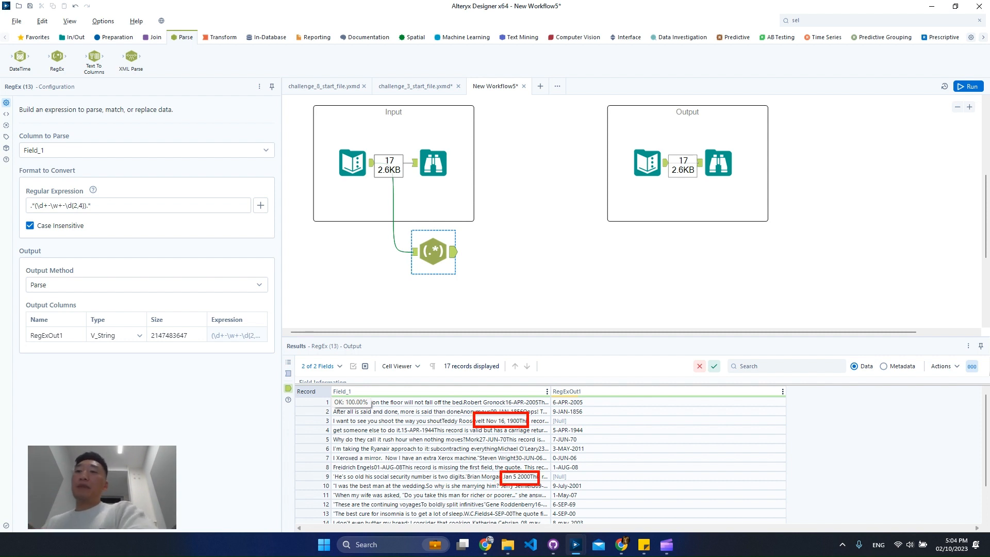
key(ctrl+1)
key(Escape)
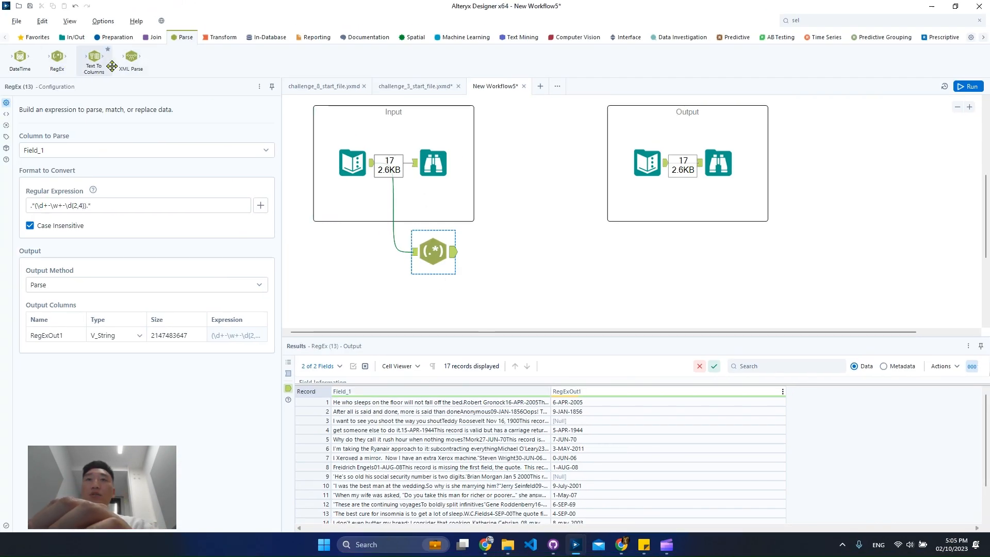
Step: Add a second RegEx tool below the first, fed by the same input, and begin its expression with \w+\s\d+,?
drag(50, 64, 433, 304)
drag(371, 172, 414, 305)
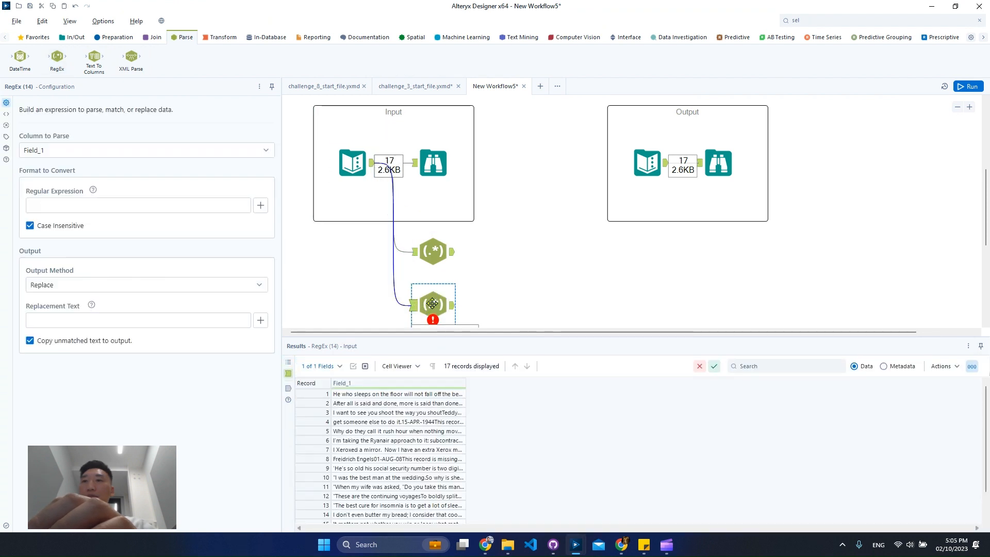
click(106, 202)
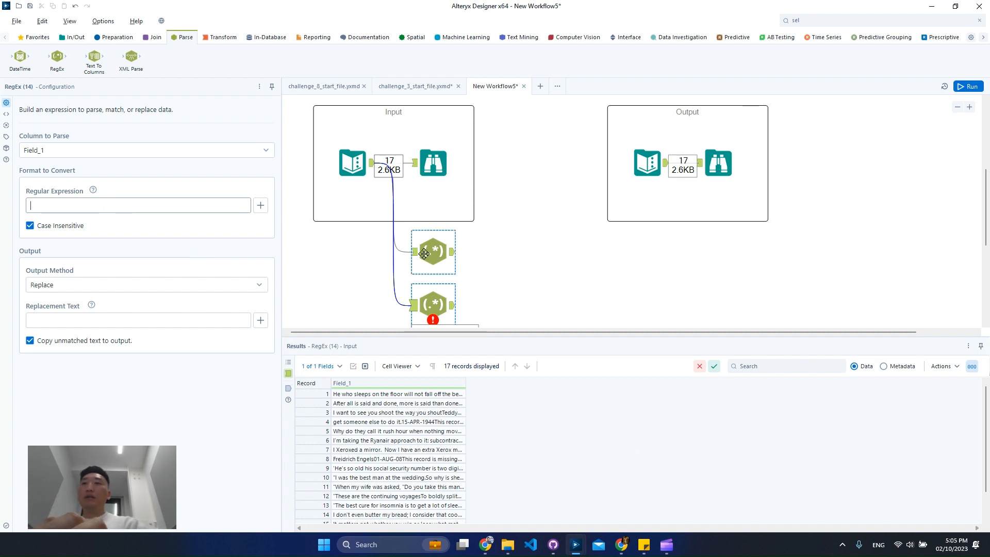
text(\w)
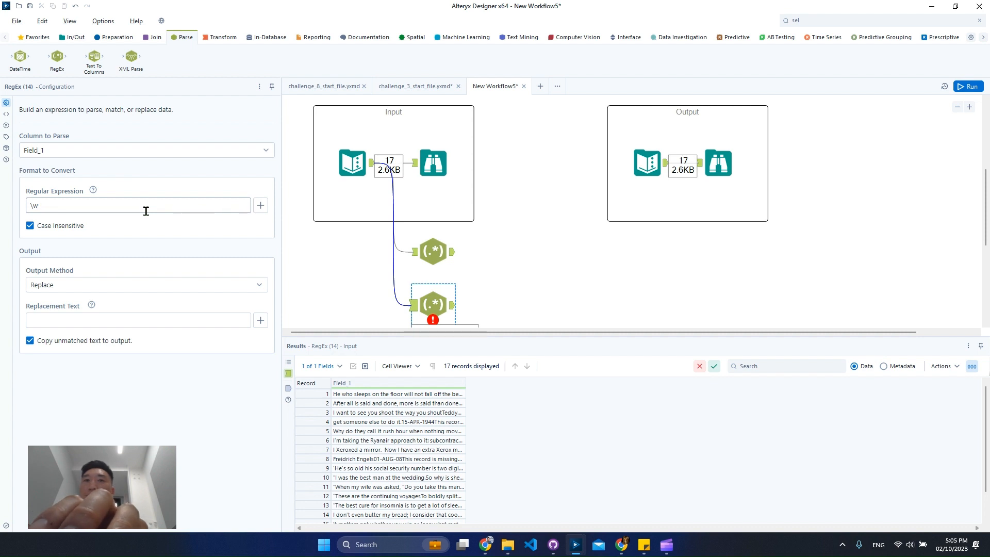
text(\s\d+)
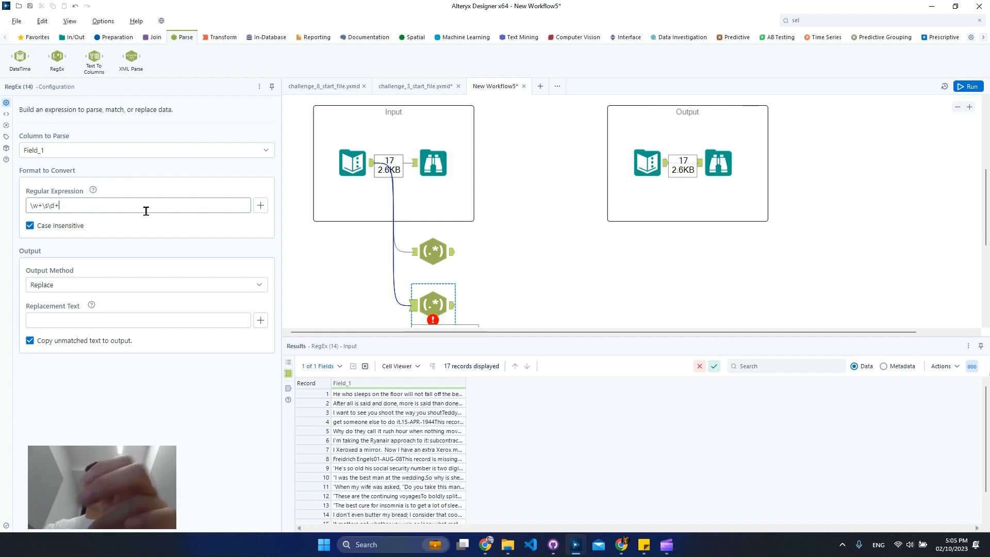
text(,)
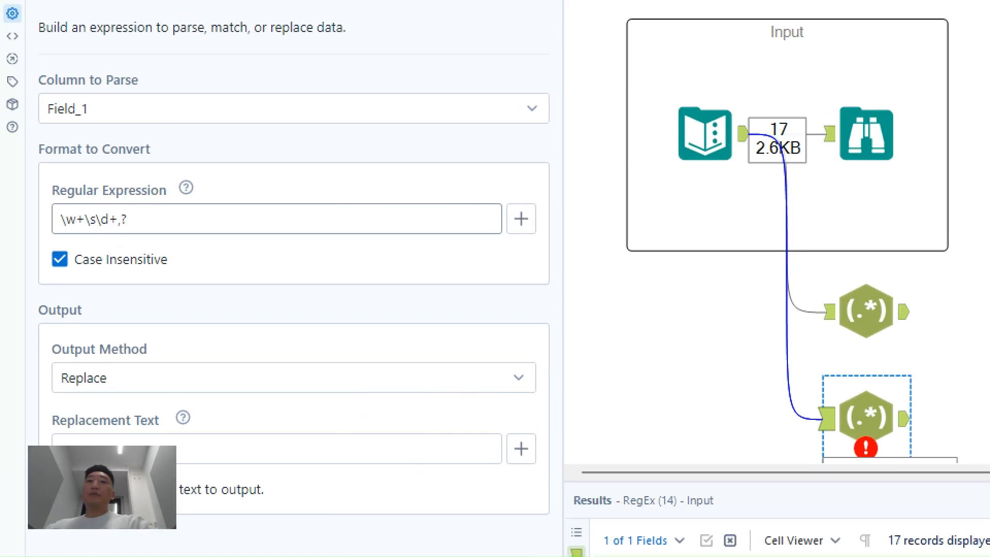
mouse_move(58, 220)
mouse_down()
mouse_move(119, 221)
mouse_move(140, 204)
mouse_move(129, 192)
mouse_up()
key(ctrl+z)
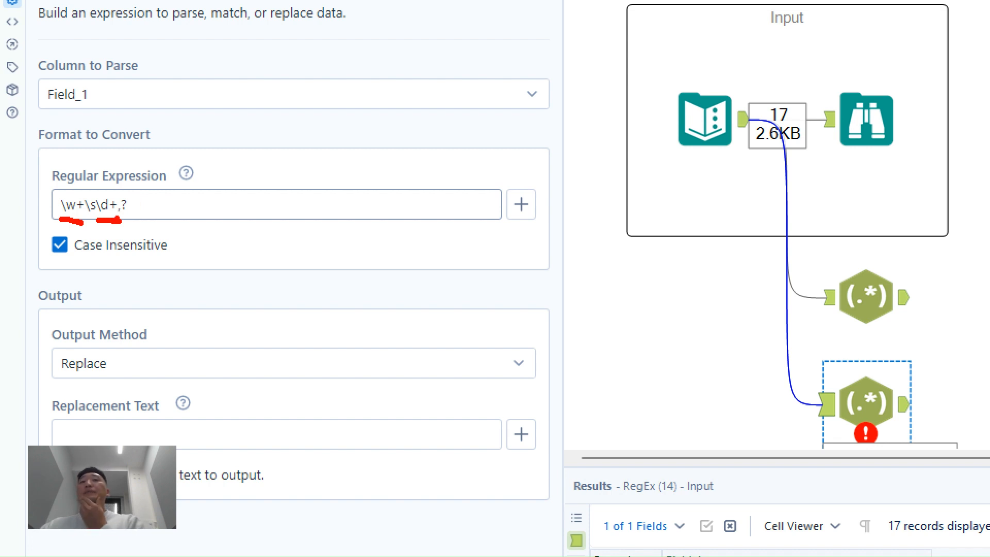
key(Escape)
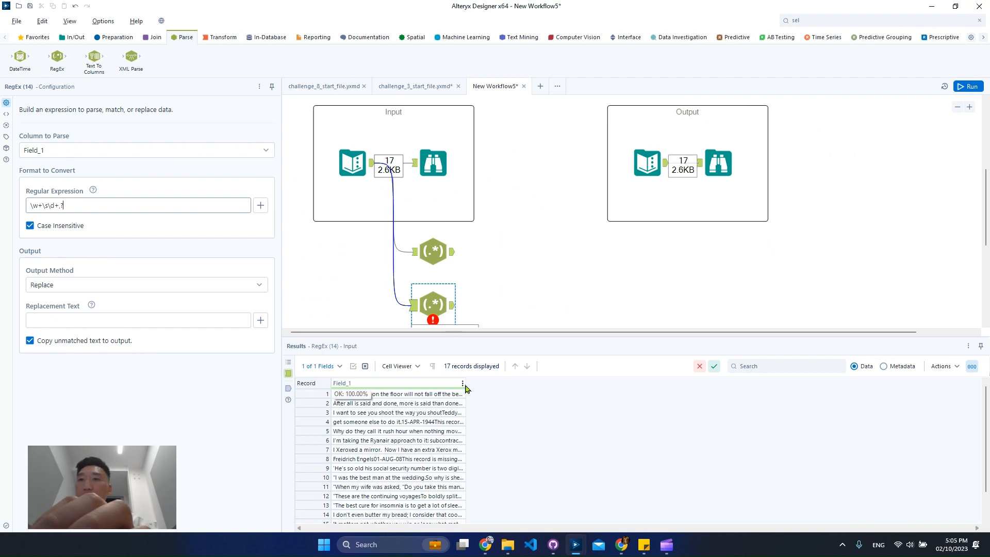
Step: Check the date in record 3 and extend the second tool's expression to \w+\s\d+,?\s\d{2,4} to cover the year
drag(465, 385, 596, 388)
click(548, 451)
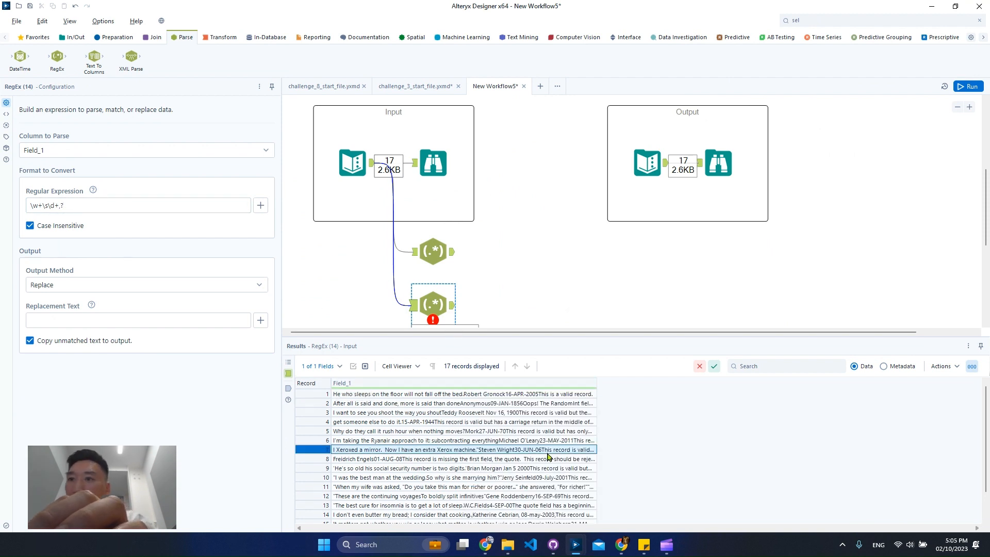
click(544, 414)
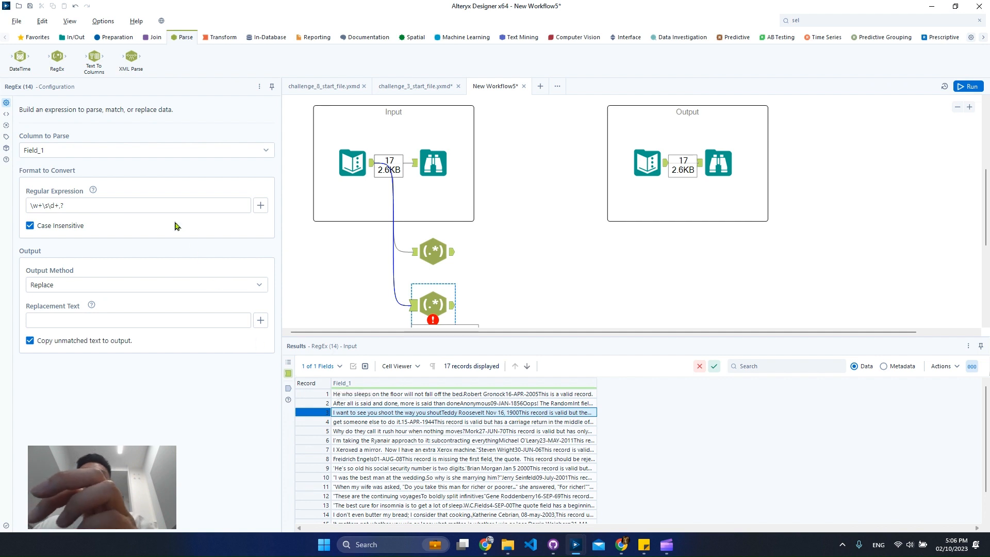
click(173, 201)
text(\s)
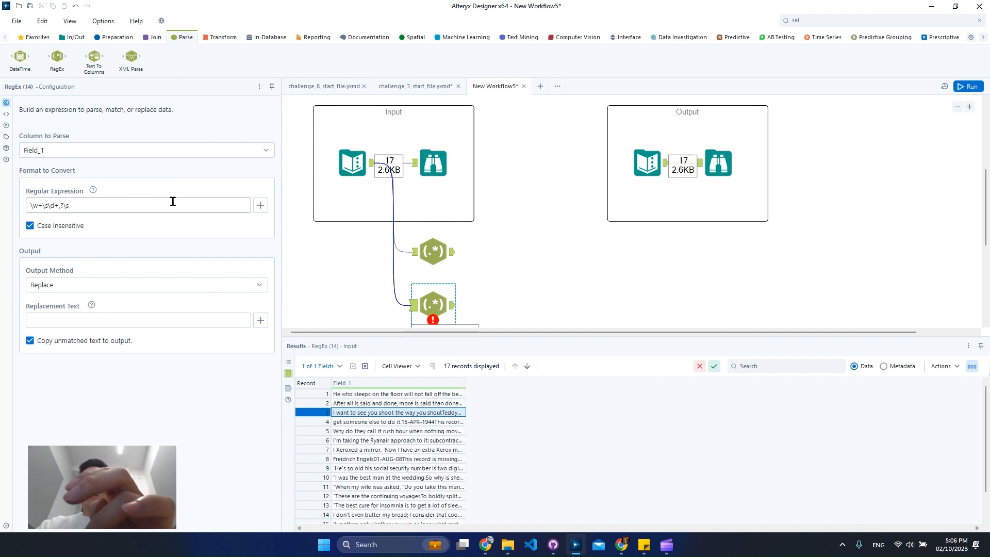
text(\)
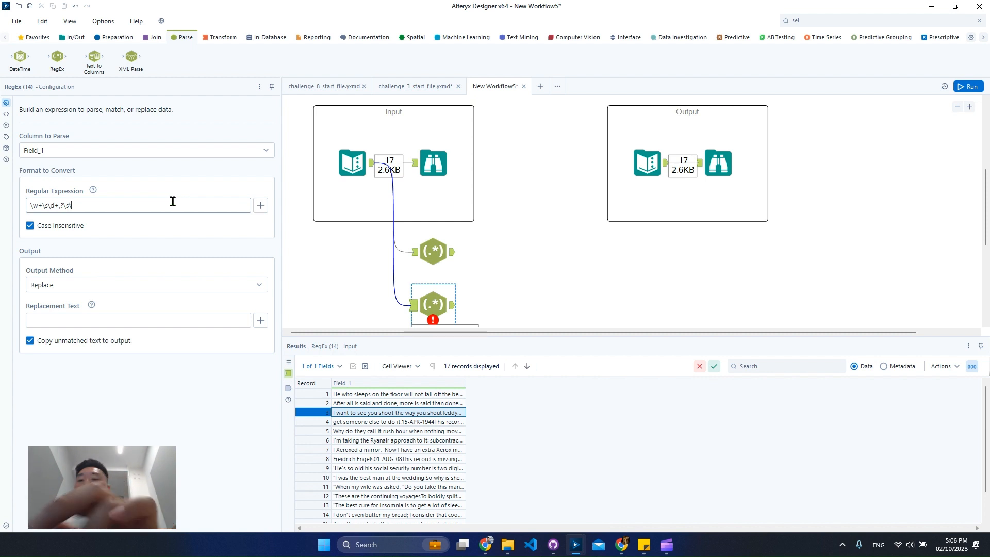
text(d{})
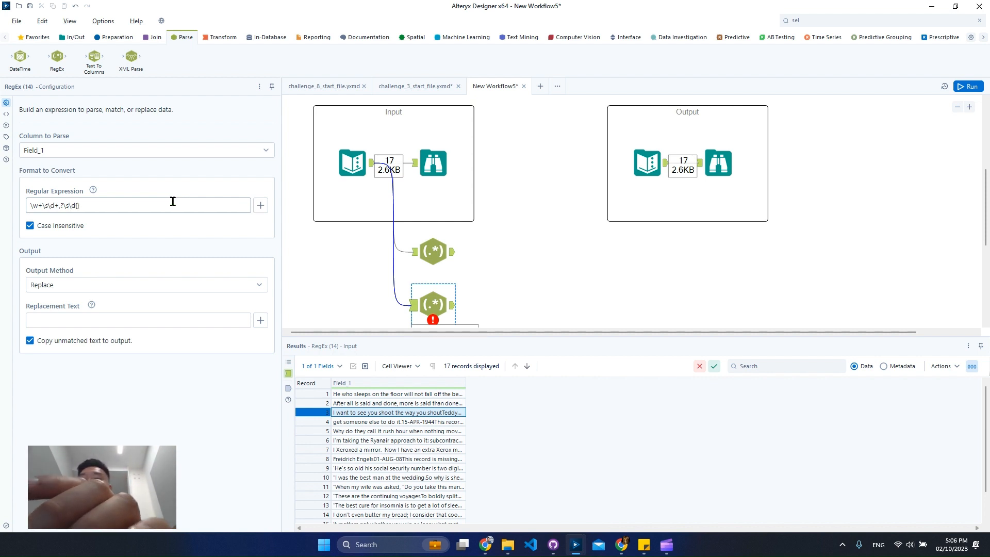
text(2,4)
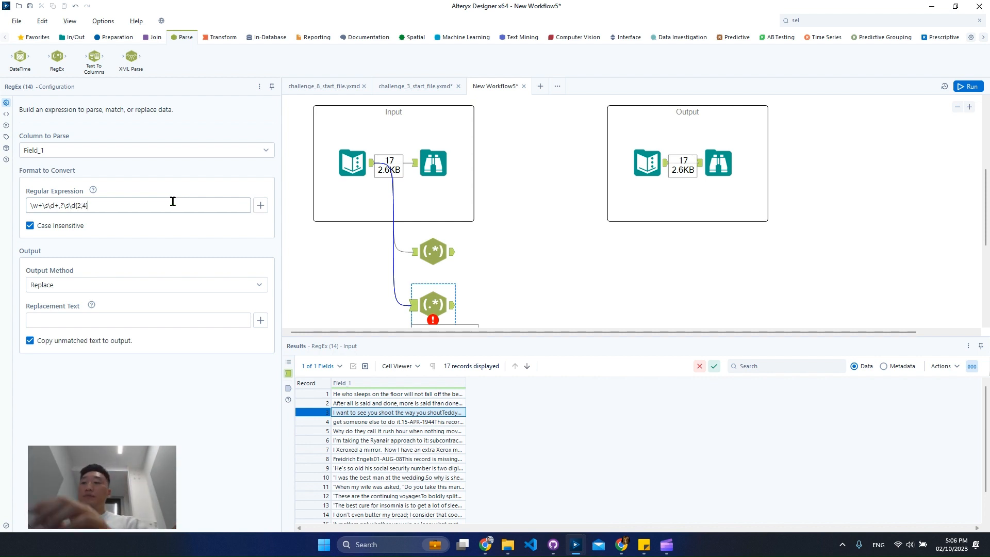
text(.*)
Step: Extend the second expression to .*(\w+\s\d+,?\s\d{2,4}).* and set its output method to Parse
key(Left)
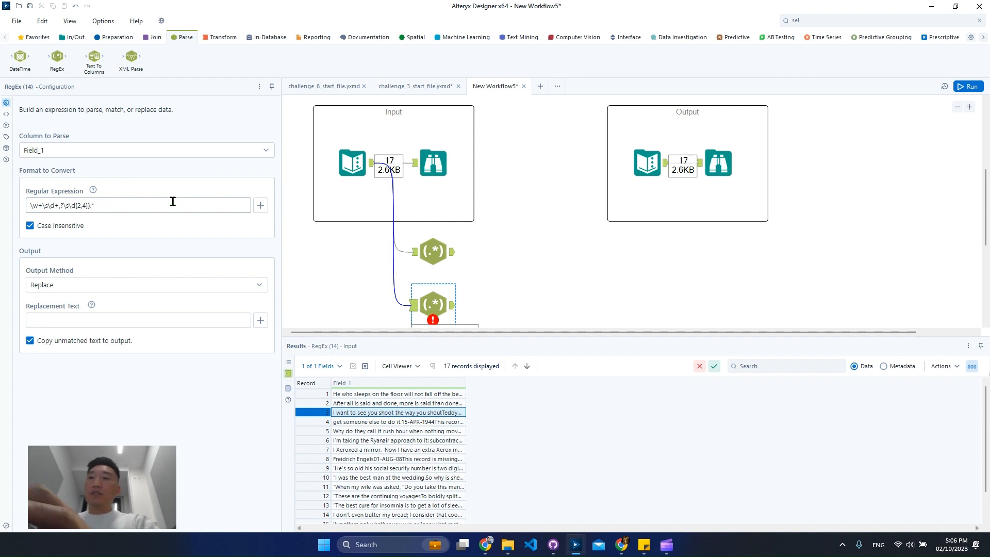
text(.*()
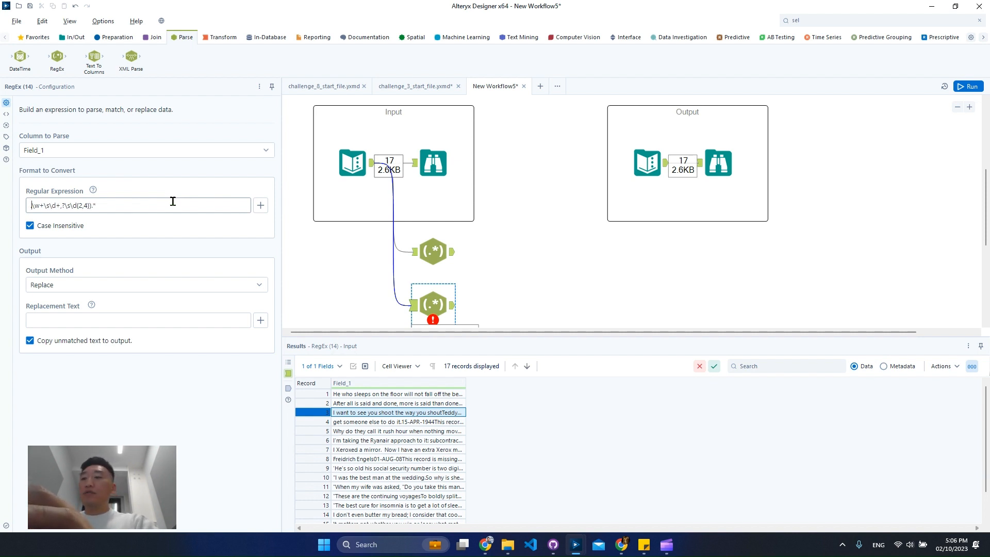
click(90, 285)
click(129, 336)
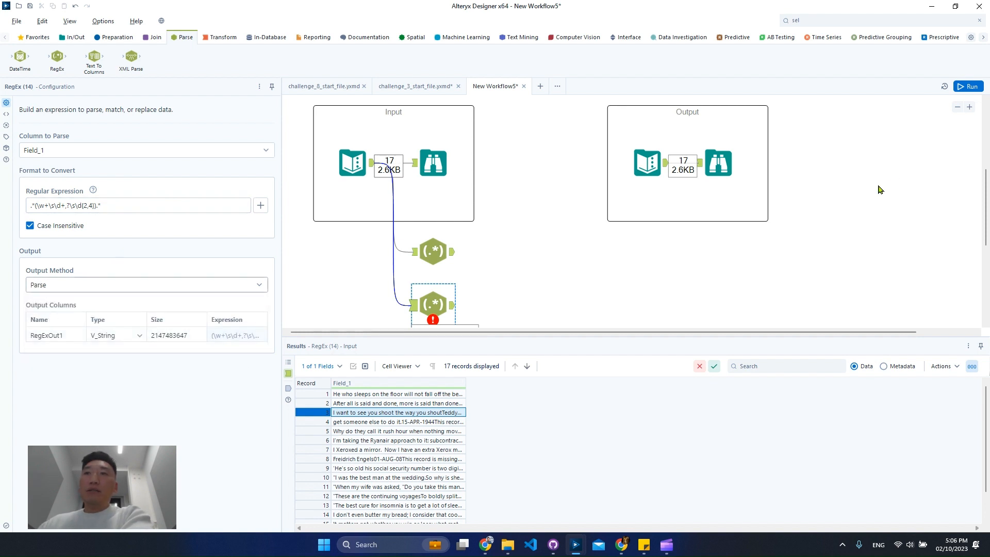
Step: Run the workflow and examine the second RegEx tool's RegExOut1 output for all records
click(968, 87)
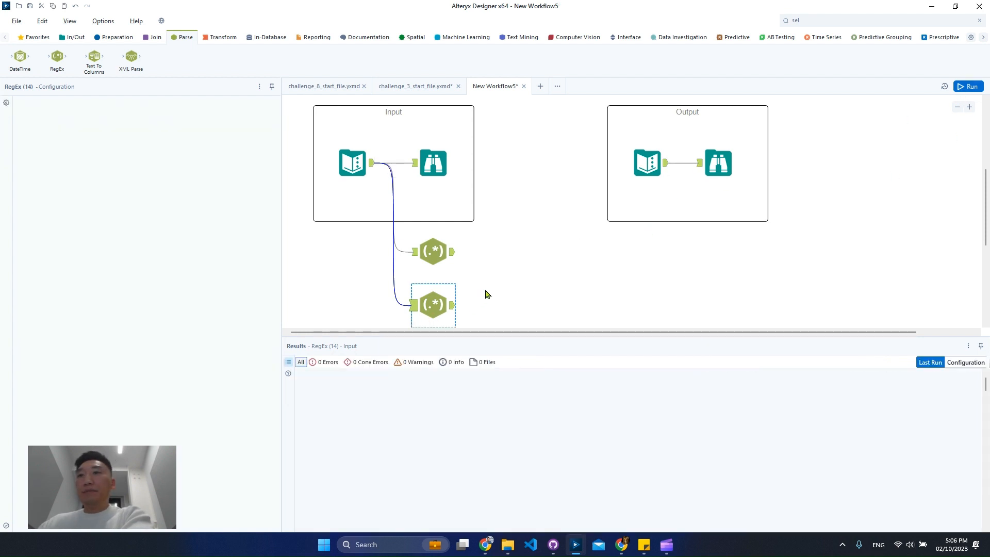
click(453, 310)
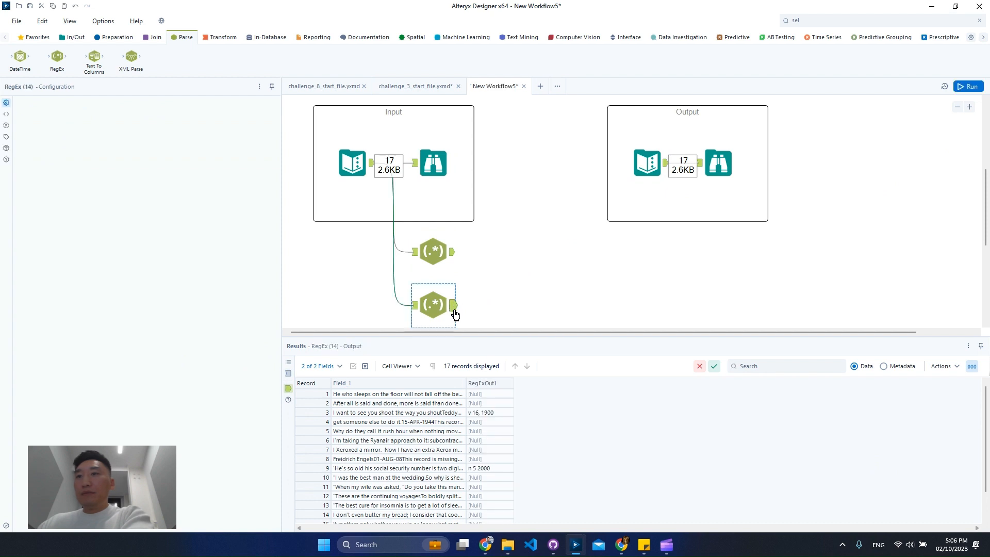
click(494, 412)
scroll(500, 467, down, 1)
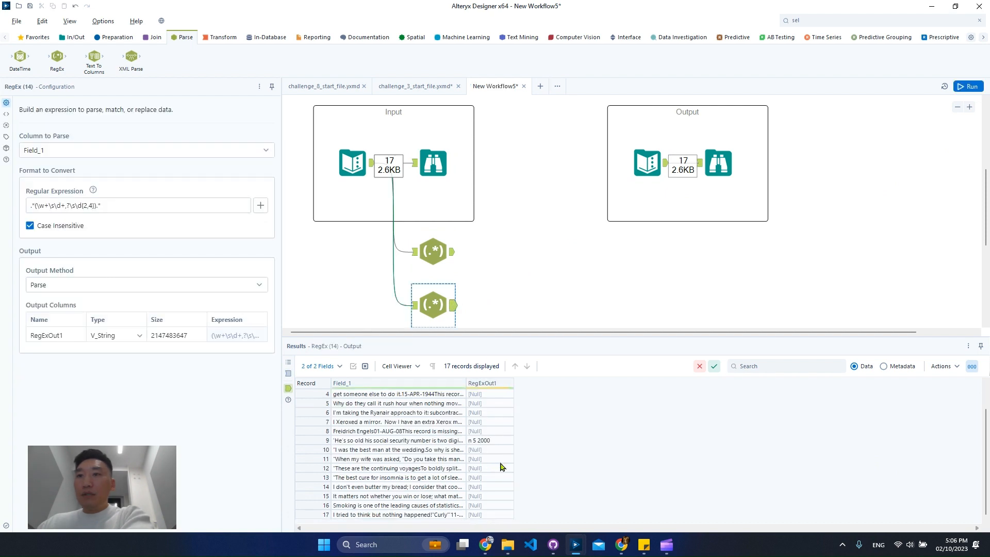
scroll(501, 467, up, 1)
drag(467, 388, 593, 387)
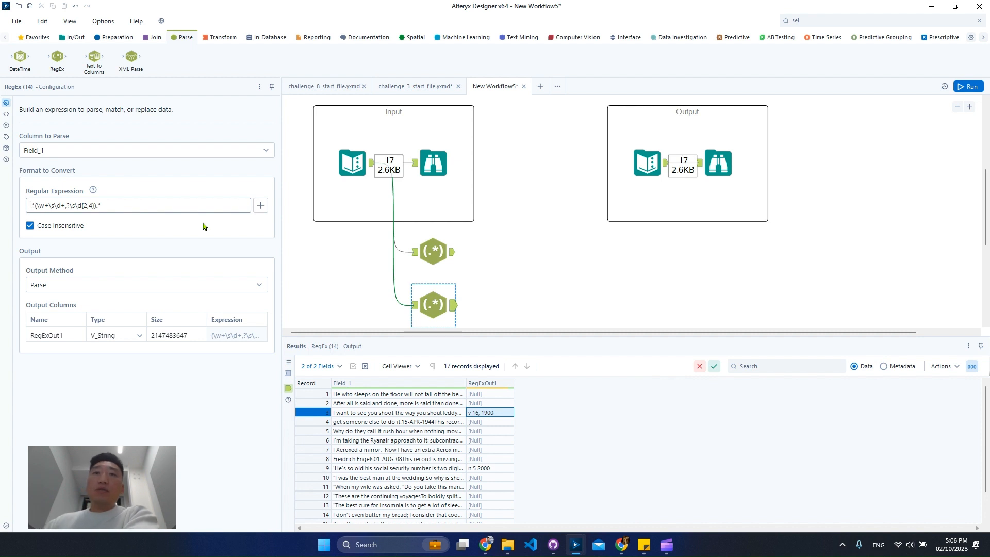
Step: Change the second RegEx expression to .*\s(\w+\s\d+,?\s\d{2,4}).* and run the workflow to review both RegEx tools' outputs
key(Left)
text(\s)
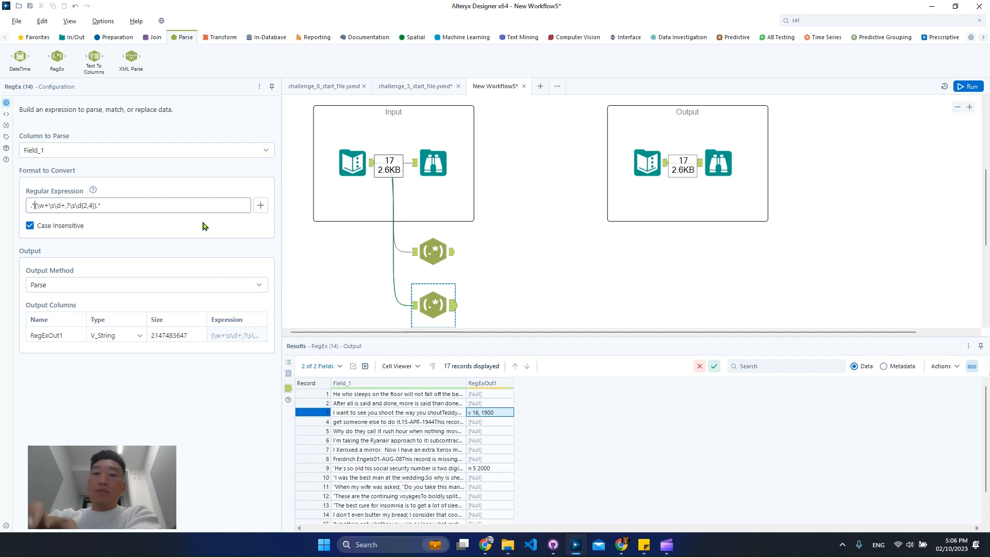
click(969, 86)
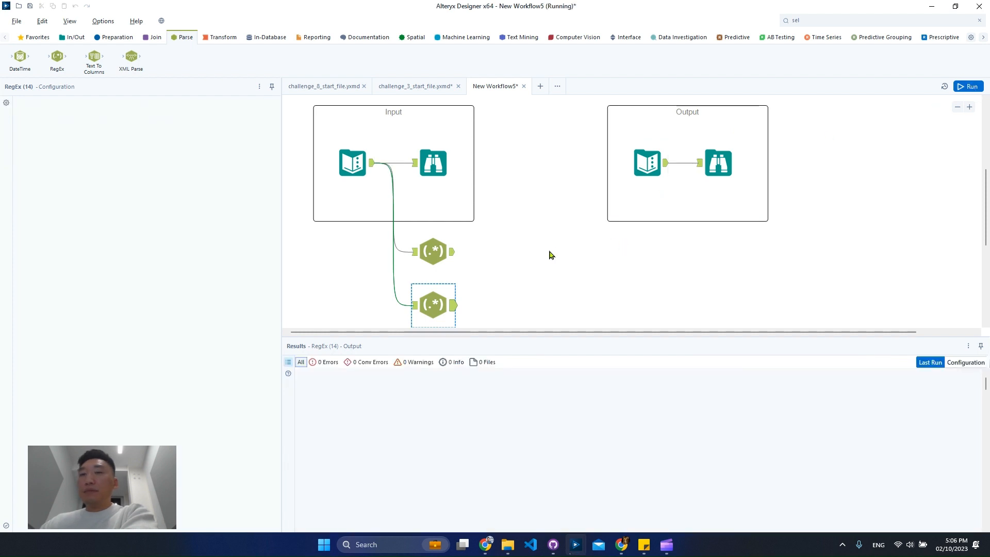
click(452, 311)
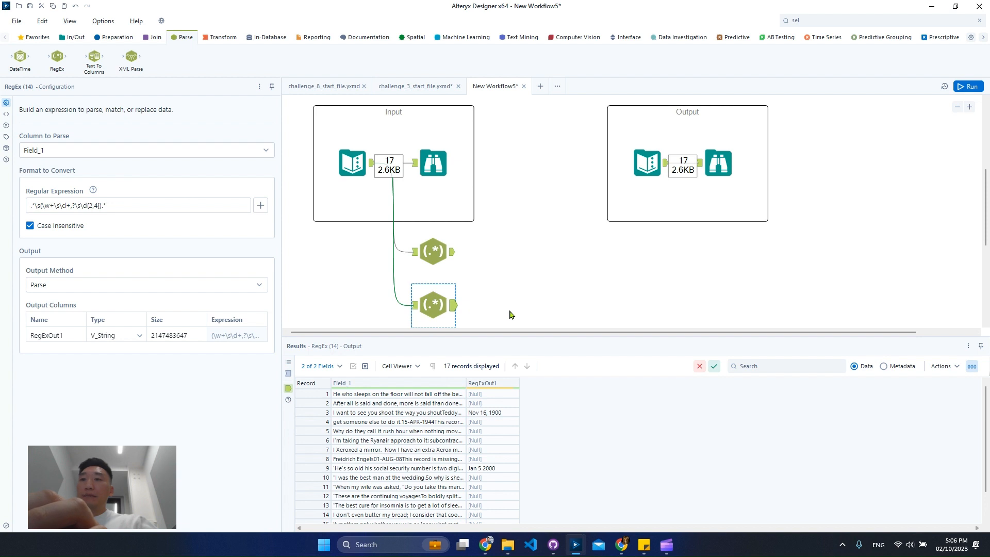
click(453, 257)
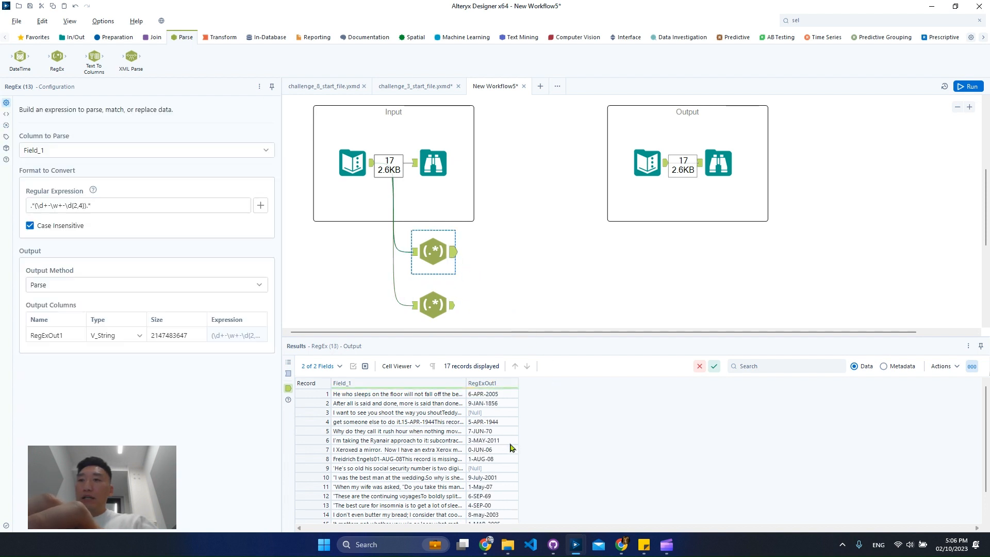
scroll(511, 448, down, 1)
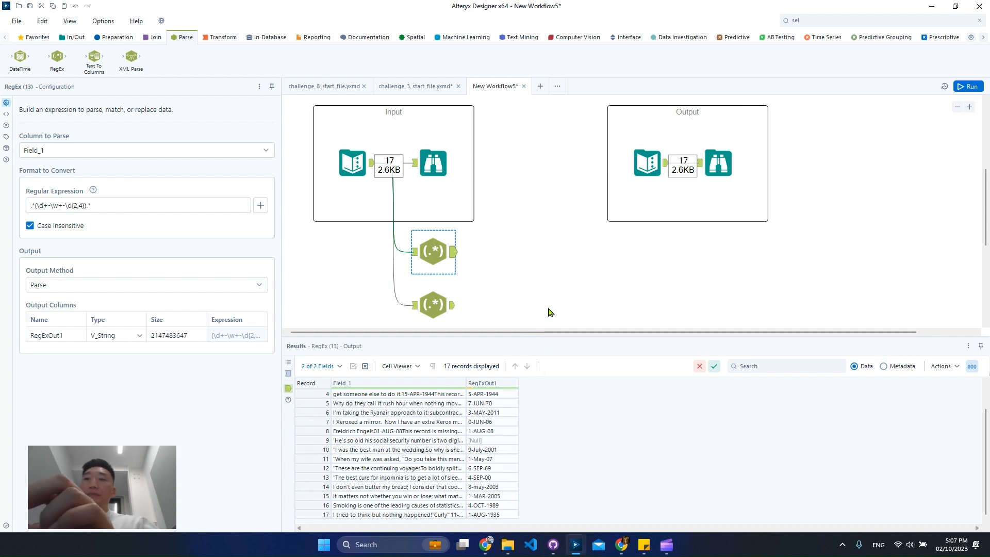
scroll(543, 312, down, 1)
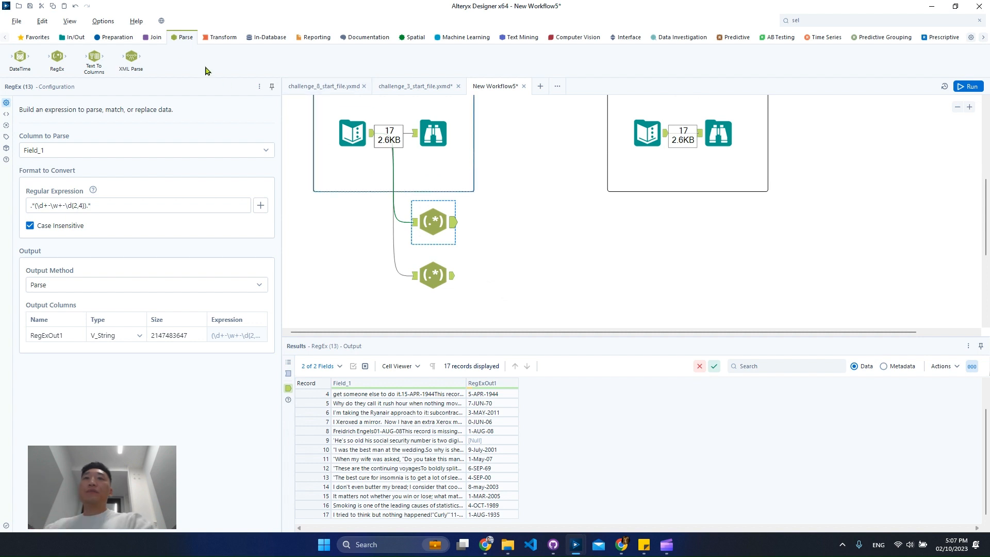
Step: Add a Union tool after the first RegEx tool and connect the second RegEx tool's output to it as well
click(156, 41)
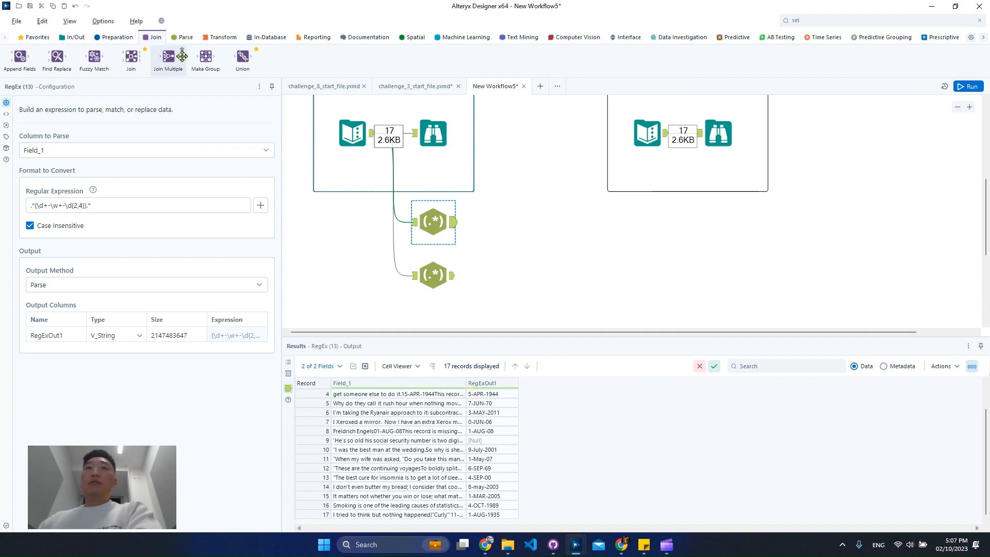
drag(242, 55, 511, 223)
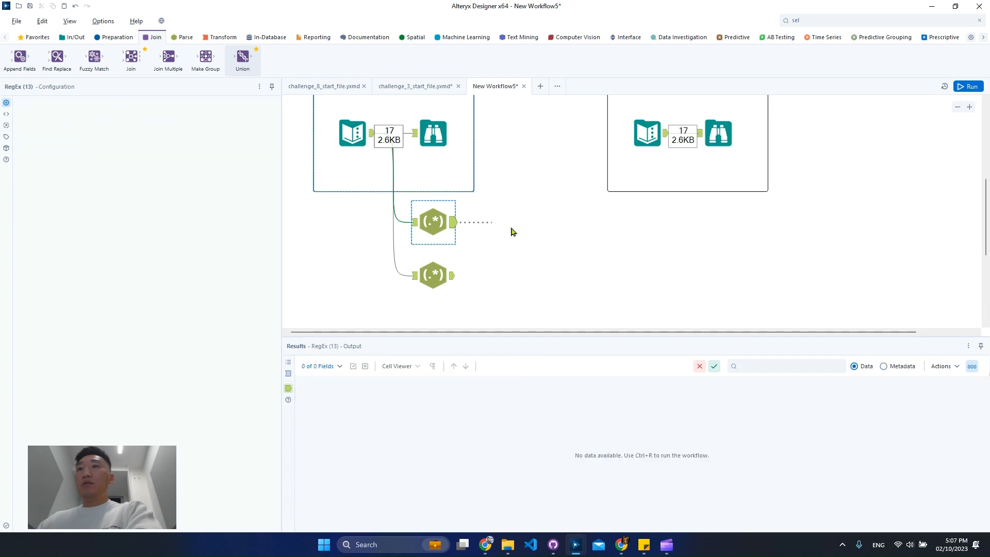
drag(452, 276, 509, 233)
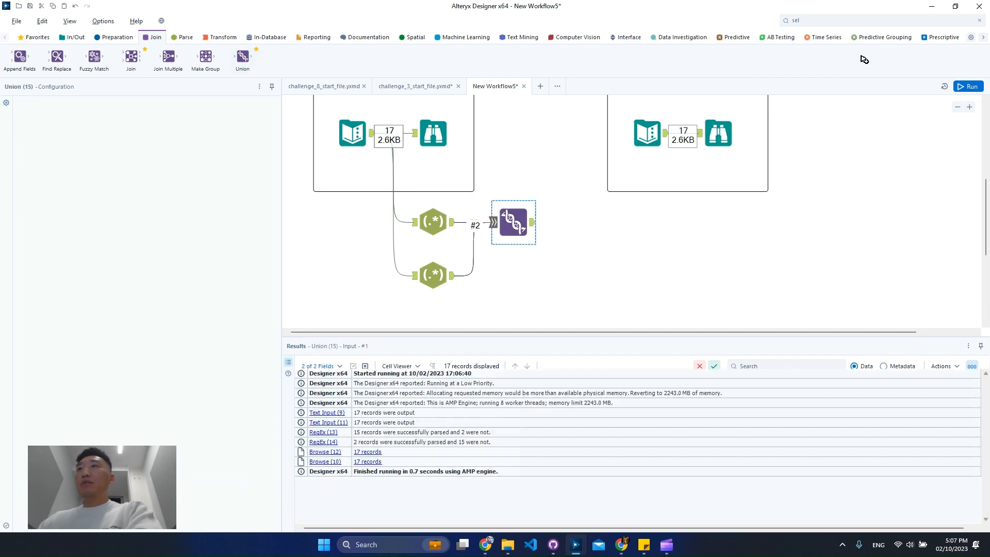
Step: Find the Filter tool by searching for "fil" and place it after the Union tool
click(843, 22)
key(BackSpace)
key(BackSpace)
key(BackSpace)
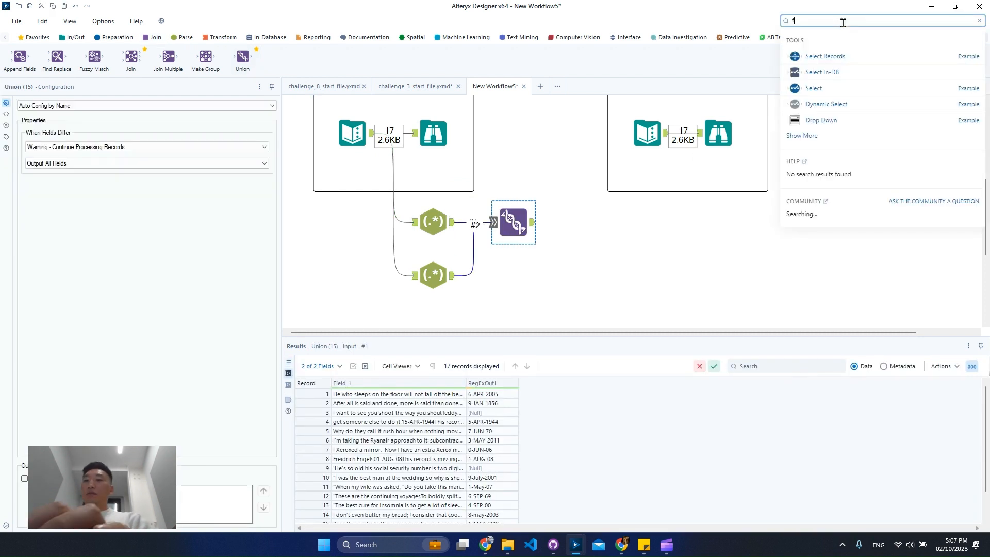
text(fil)
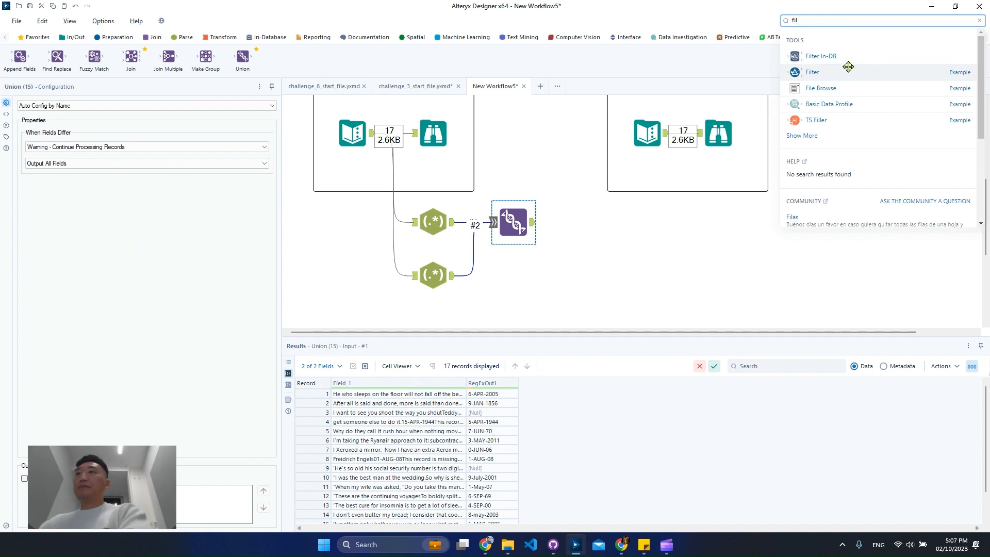
drag(813, 72, 611, 231)
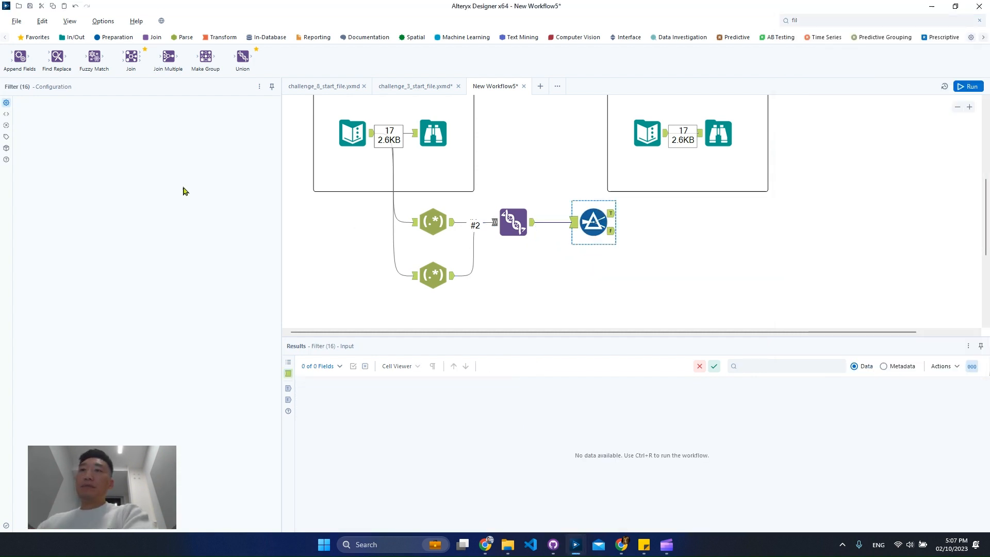
Step: Set the basic filter to RegExOut1 Is not null, run the workflow and review the filter's True output
click(72, 150)
click(81, 158)
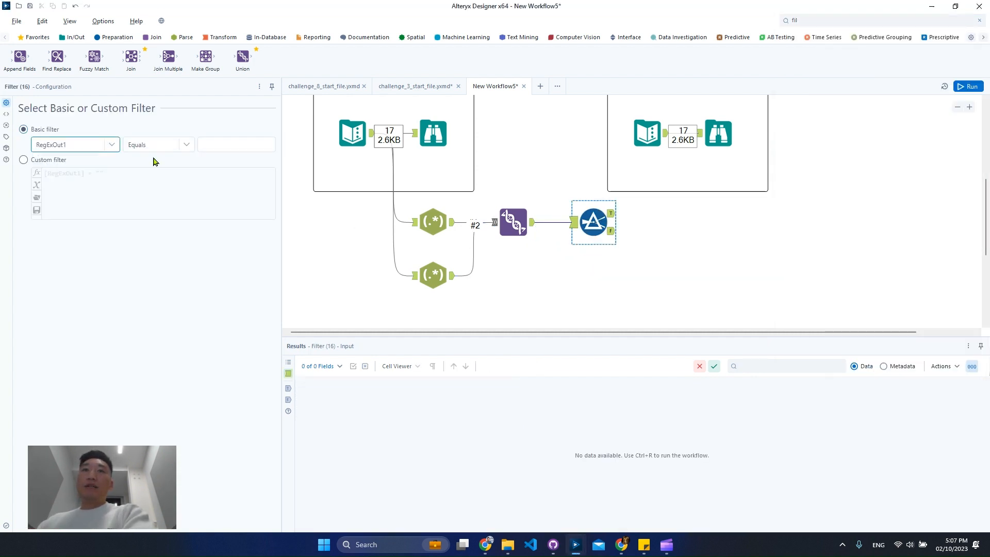
click(155, 145)
click(164, 237)
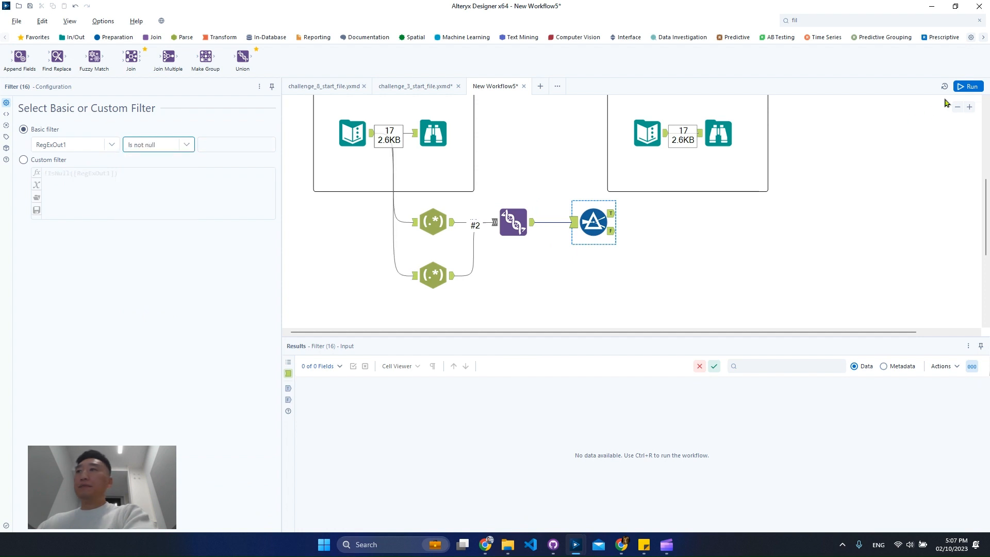
click(613, 217)
key(ctrl+r)
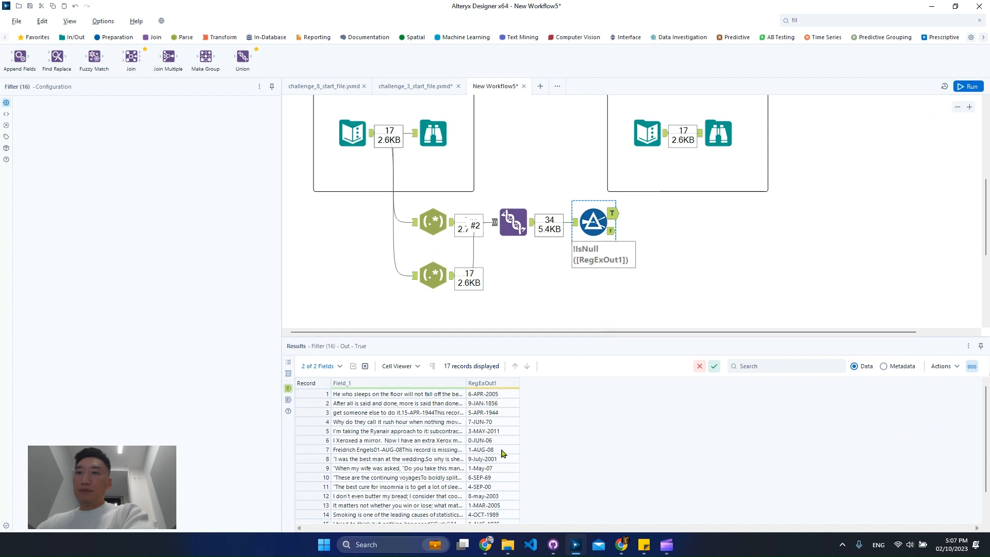
scroll(504, 451, down, 1)
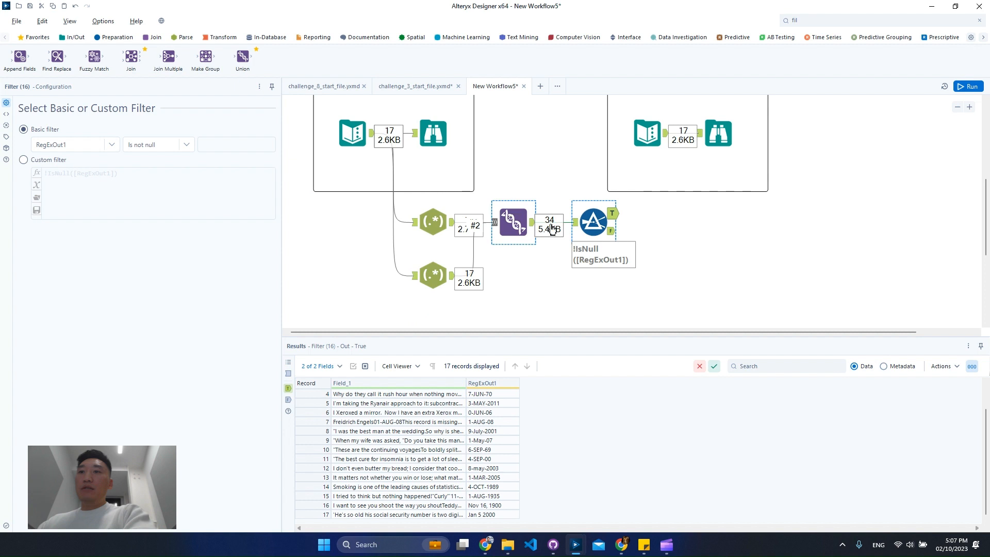
Step: Move the Union and Filter tools further along to make room and insert a DateTime tool after the first RegEx tool
drag(661, 252, 508, 225)
drag(508, 225, 637, 227)
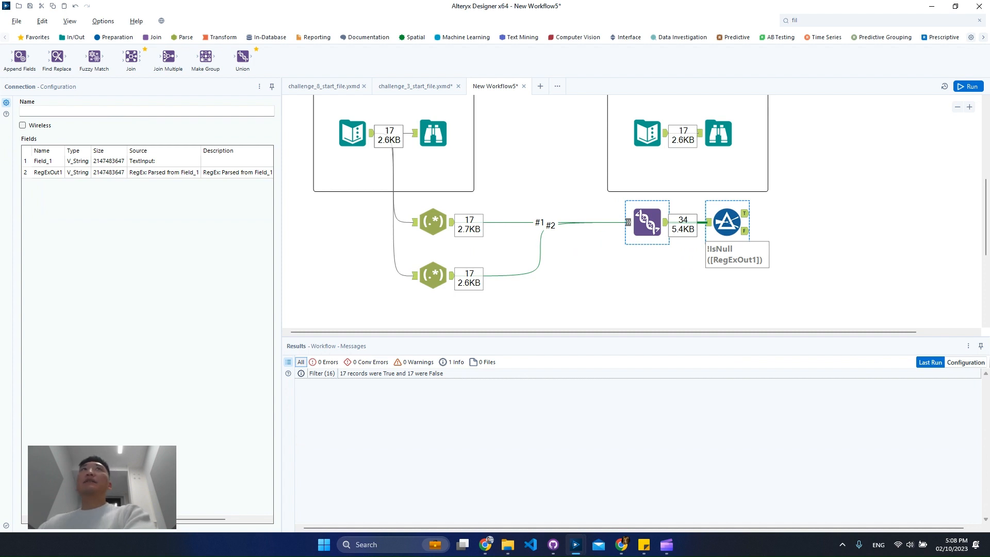
click(186, 37)
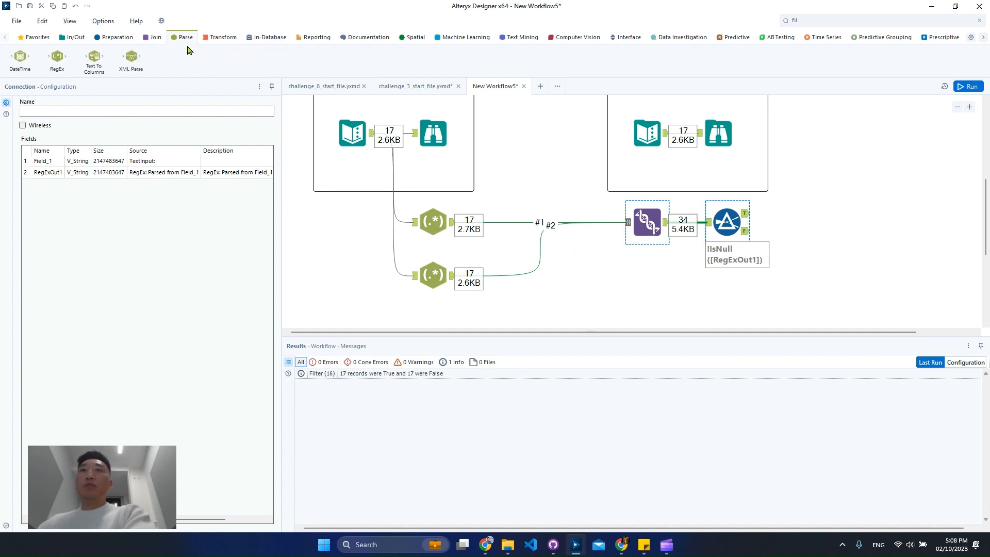
drag(30, 69, 520, 223)
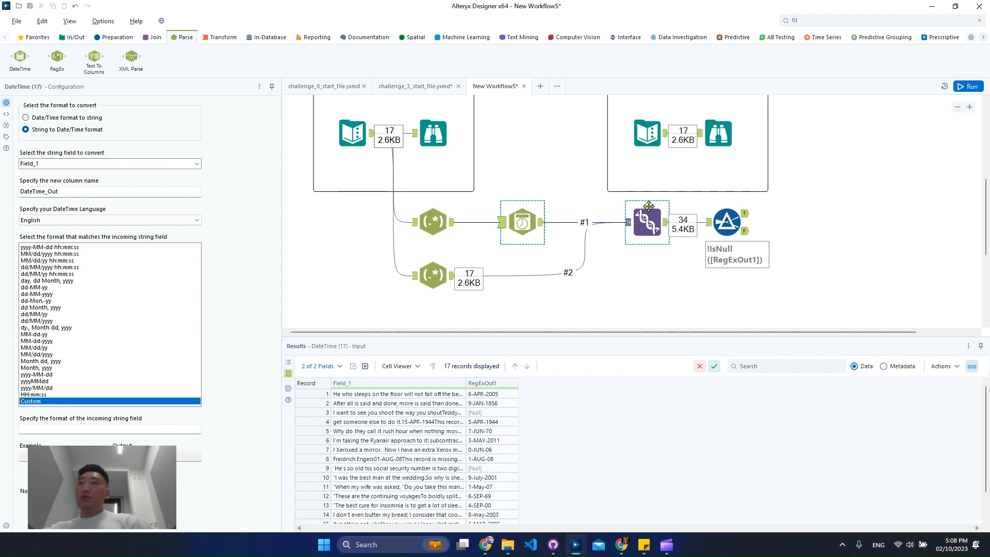
Step: Delete the Union and Filter tools that follow the DateTime tool
drag(792, 288, 645, 228)
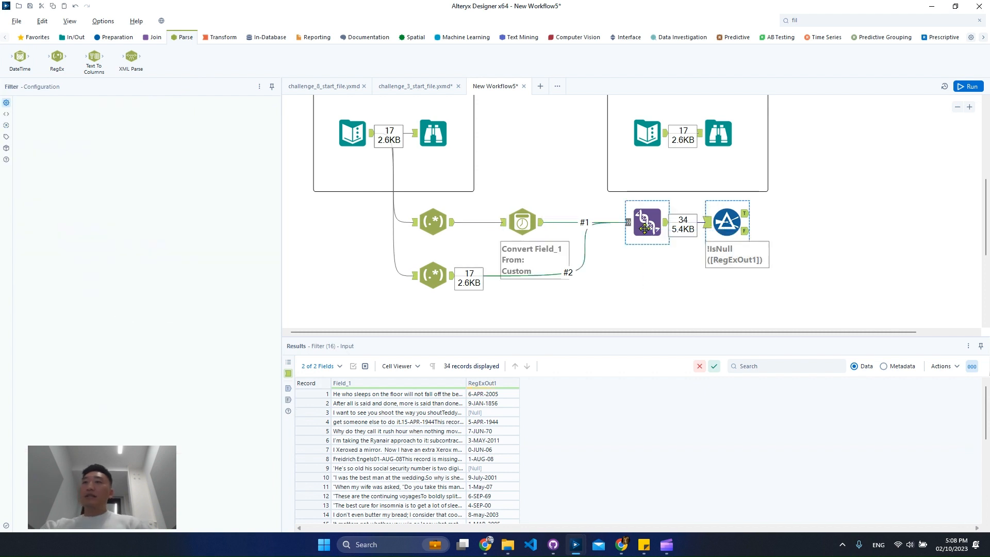
key(ctrl+r)
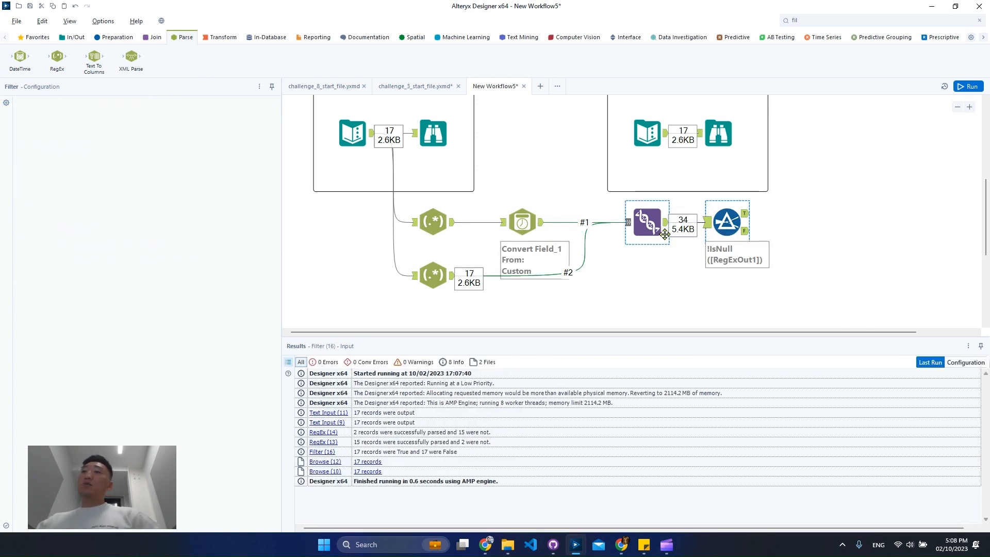
key(Delete)
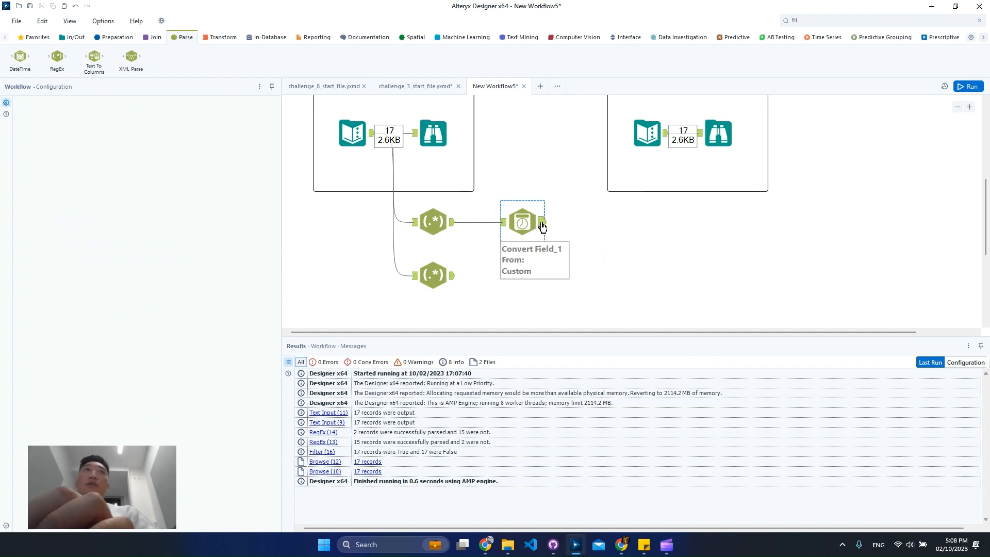
Step: Check the data entering the DateTime tool and set RegExOut1 as its string field to convert
click(542, 226)
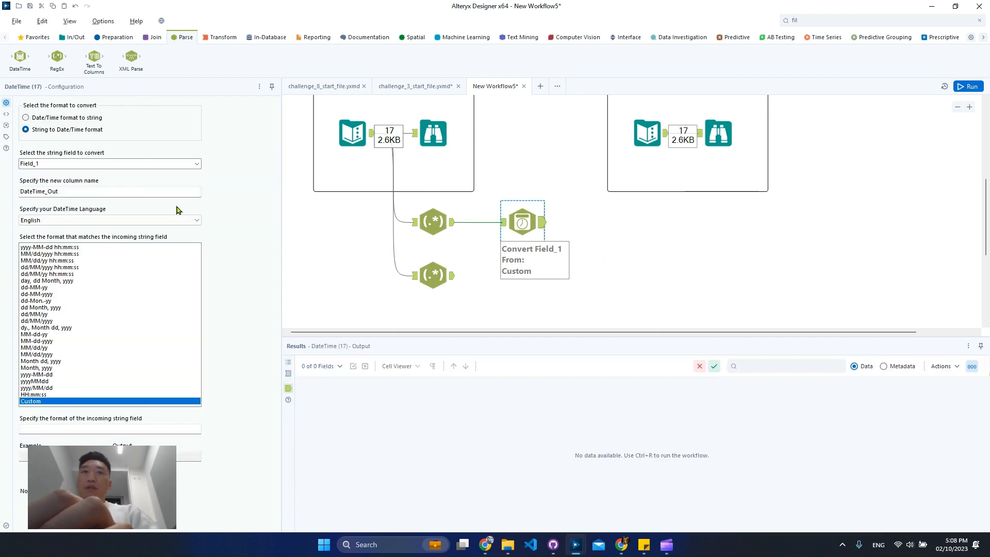
click(467, 223)
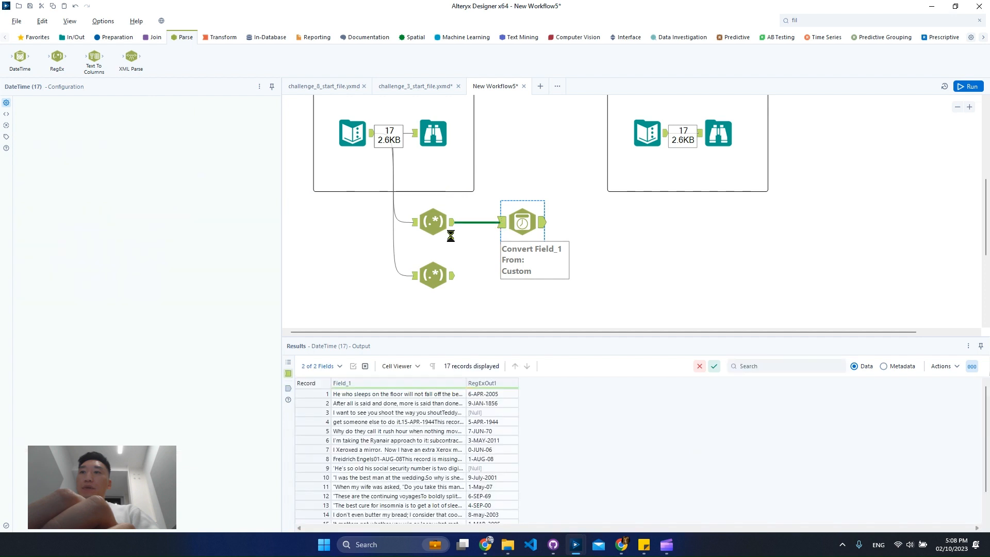
click(522, 222)
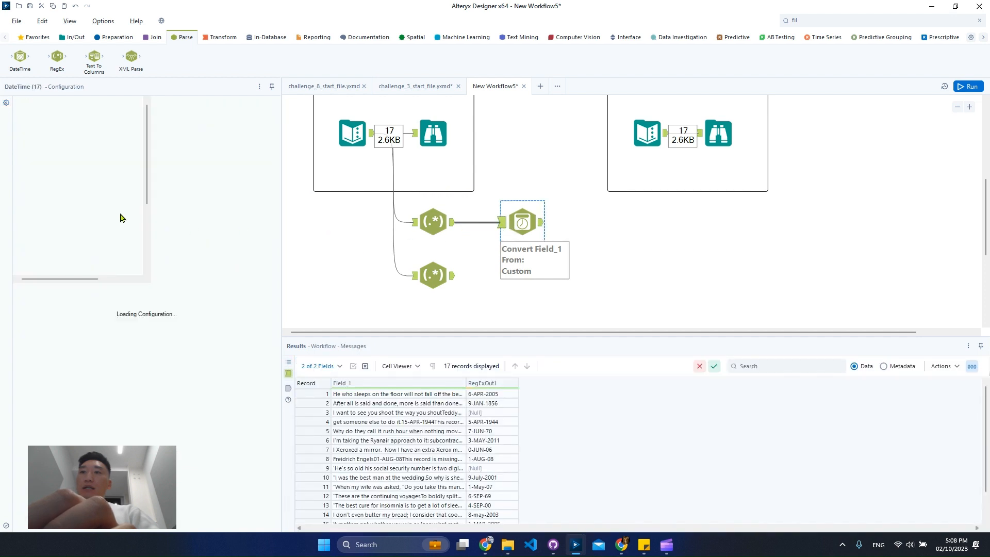
click(199, 164)
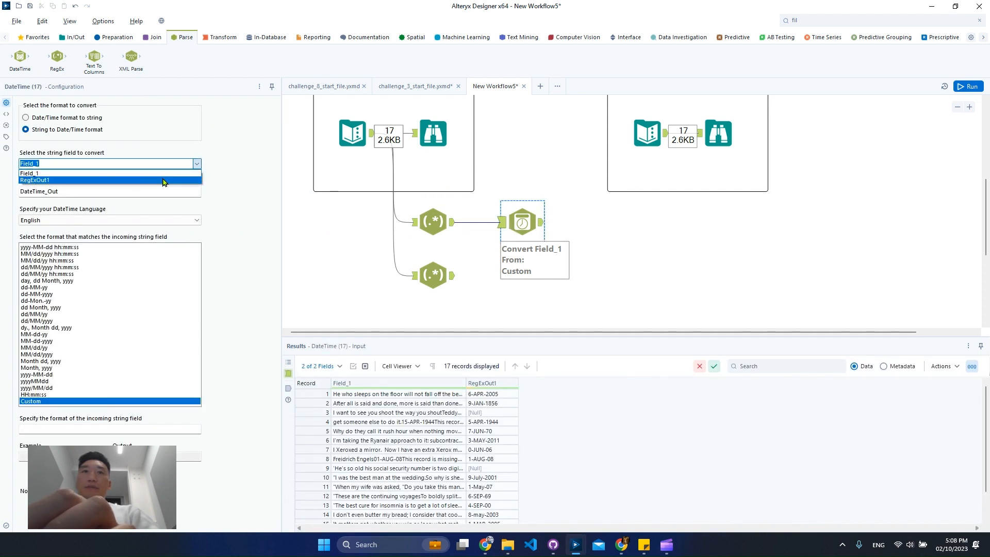
click(166, 179)
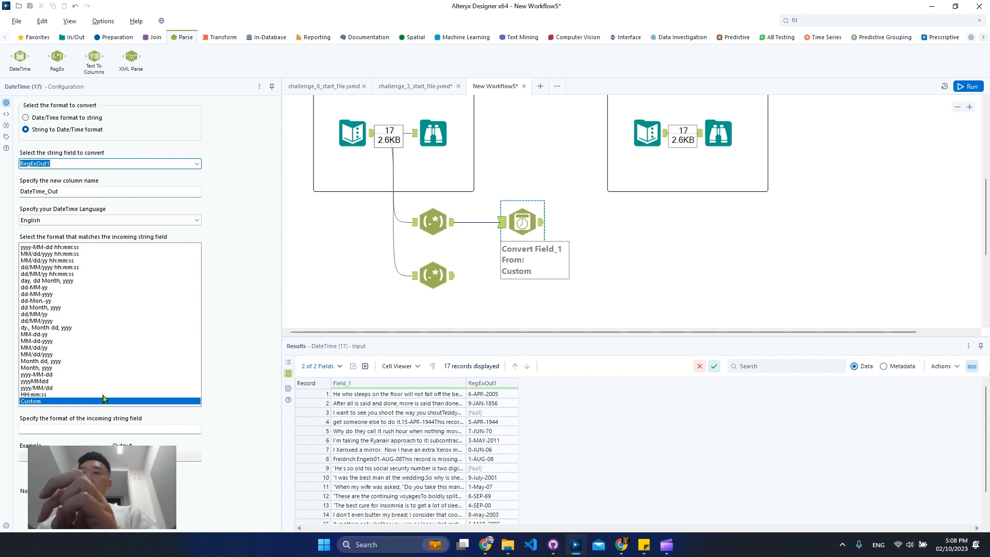
Step: Try dd-MM-yyyy as the DateTime tool's incoming format and run the workflow to check the DateTime_Out column
click(65, 294)
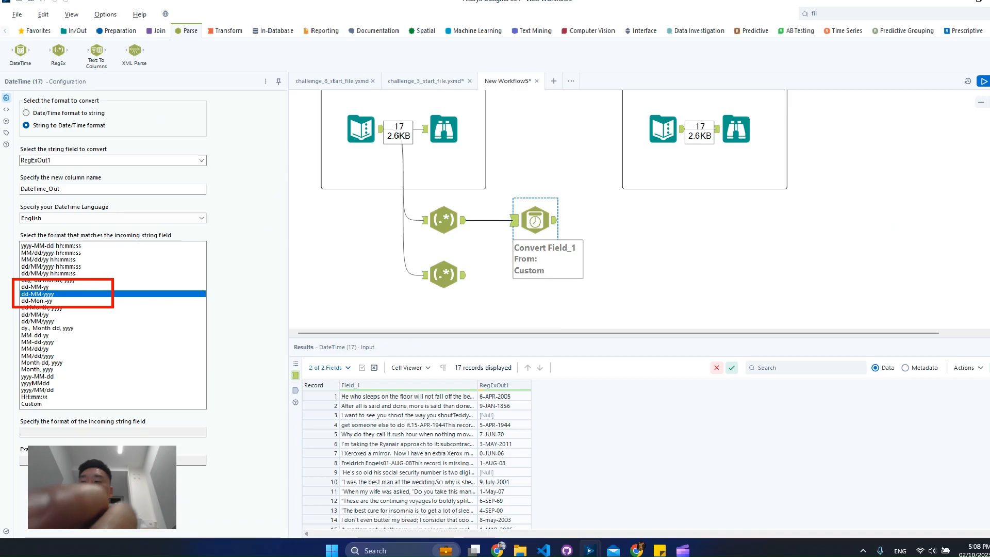
click(494, 434)
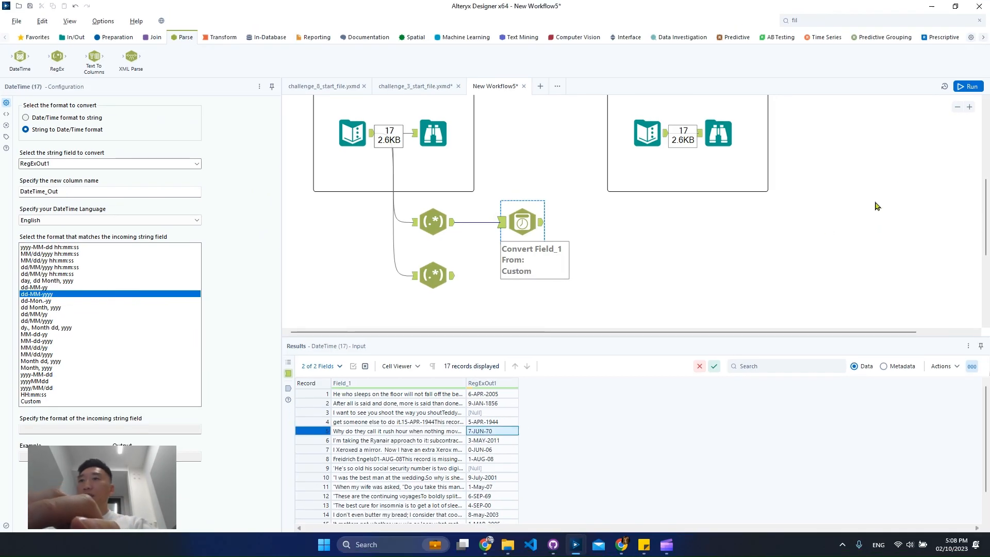
click(957, 89)
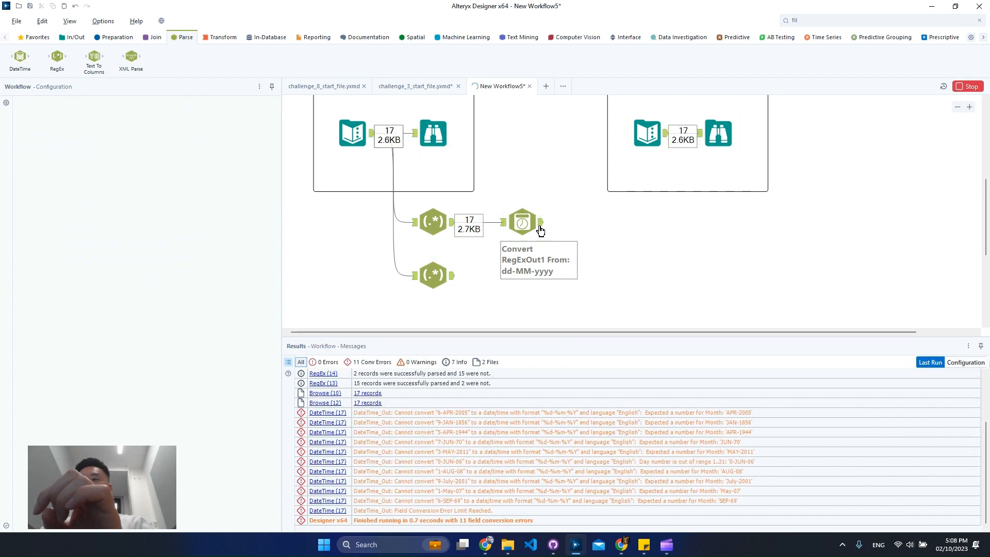
click(540, 231)
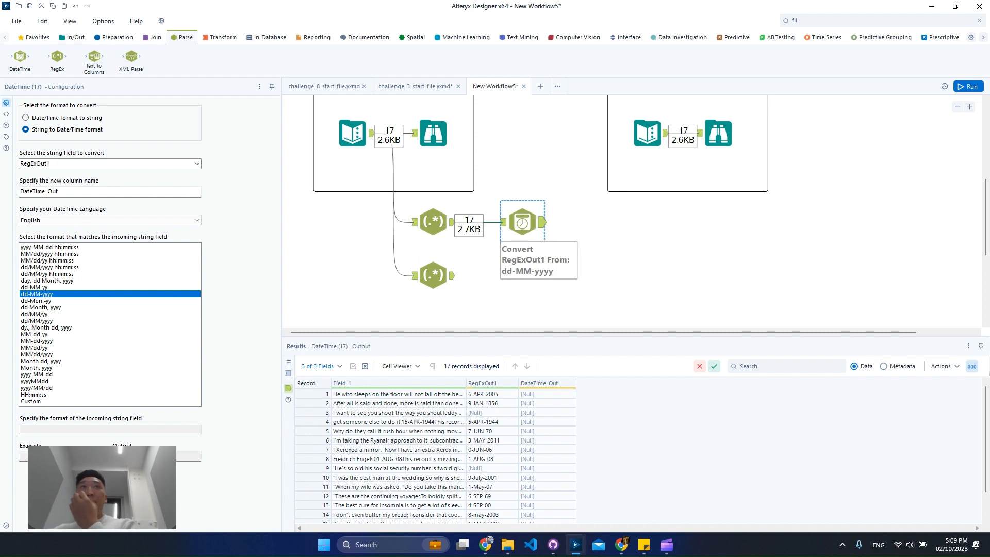
Step: Set the DateTime tool's incoming format to dd-Mon.-yy, run the workflow and check the DateTime_Out column
click(61, 302)
click(62, 288)
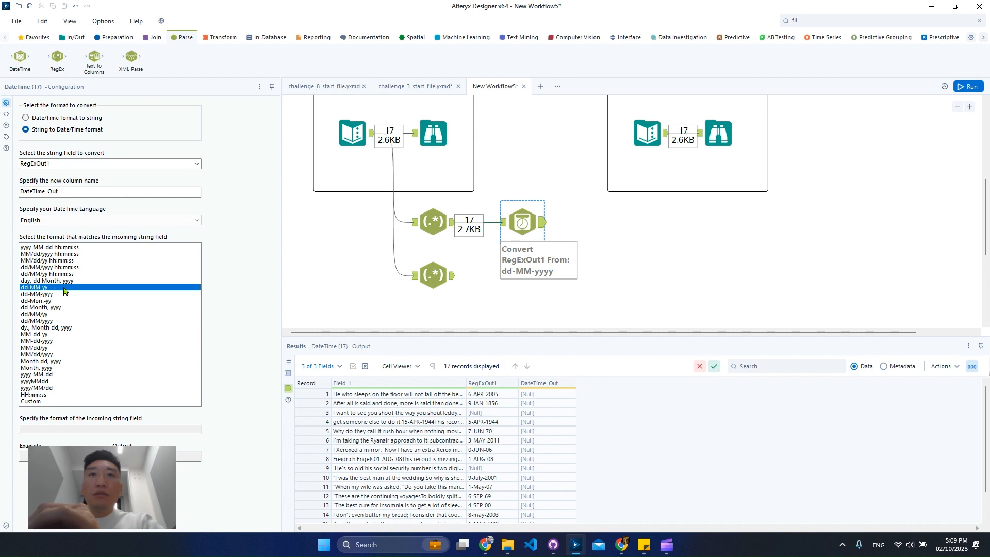
click(57, 302)
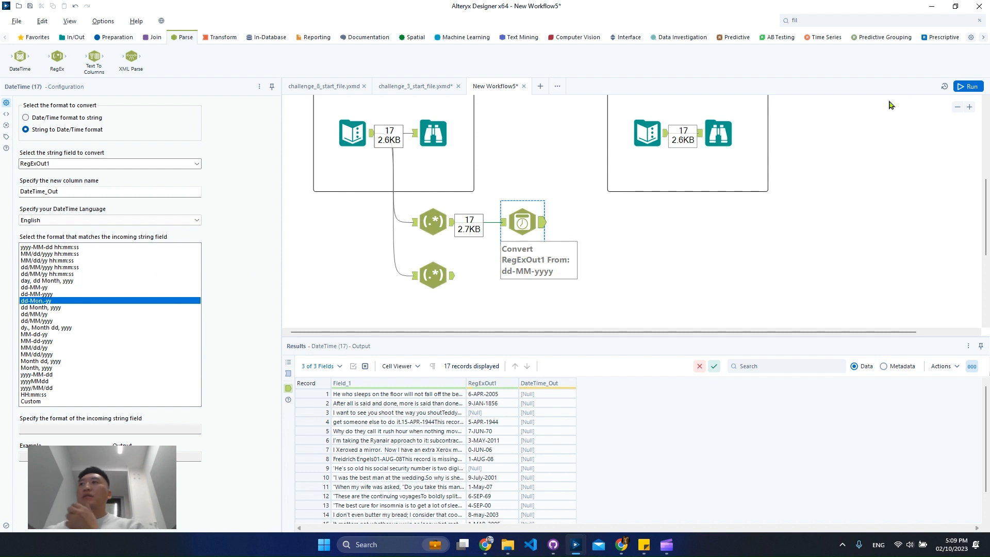
click(971, 85)
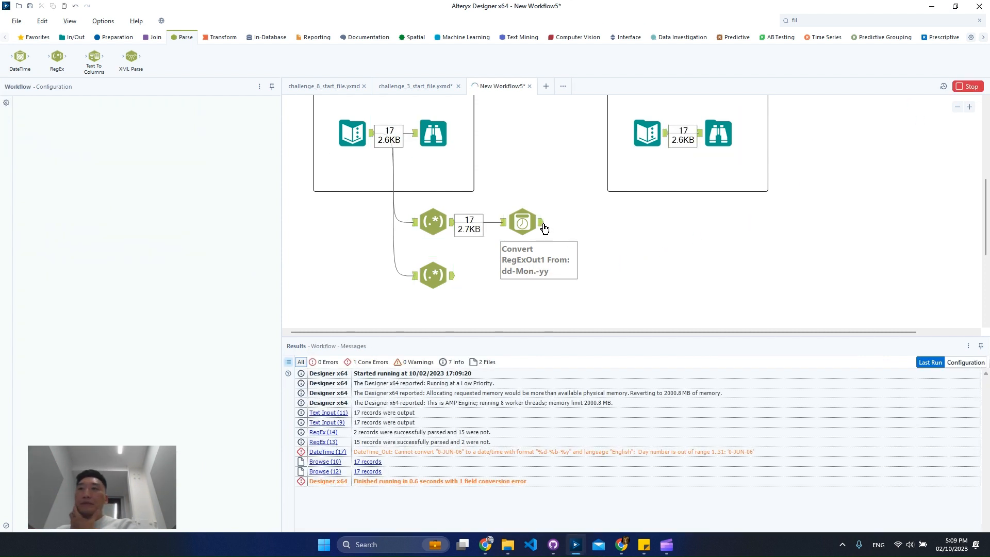
click(542, 225)
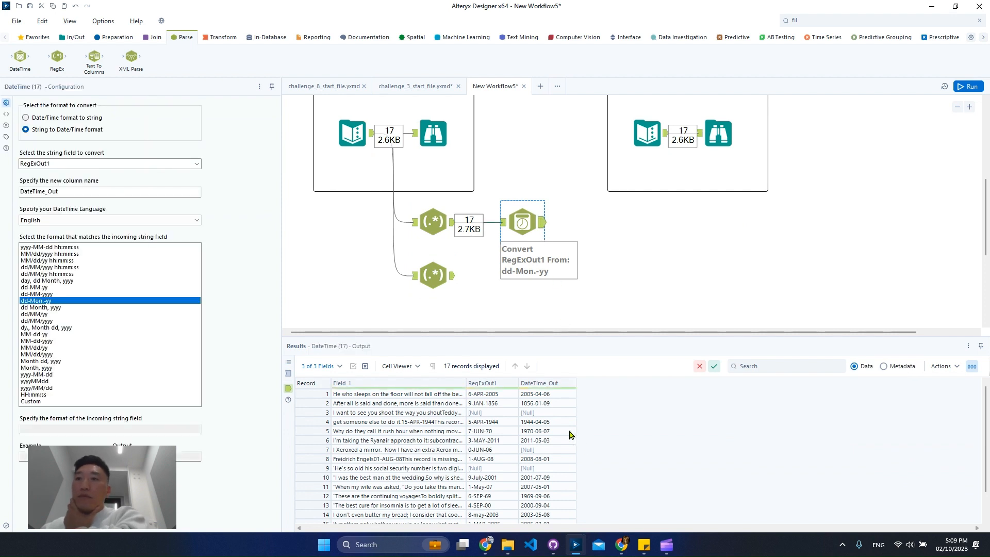
Step: Compare record 7's RegExOut1 value with its full Field_1 text in the DateTime tool's output
click(508, 450)
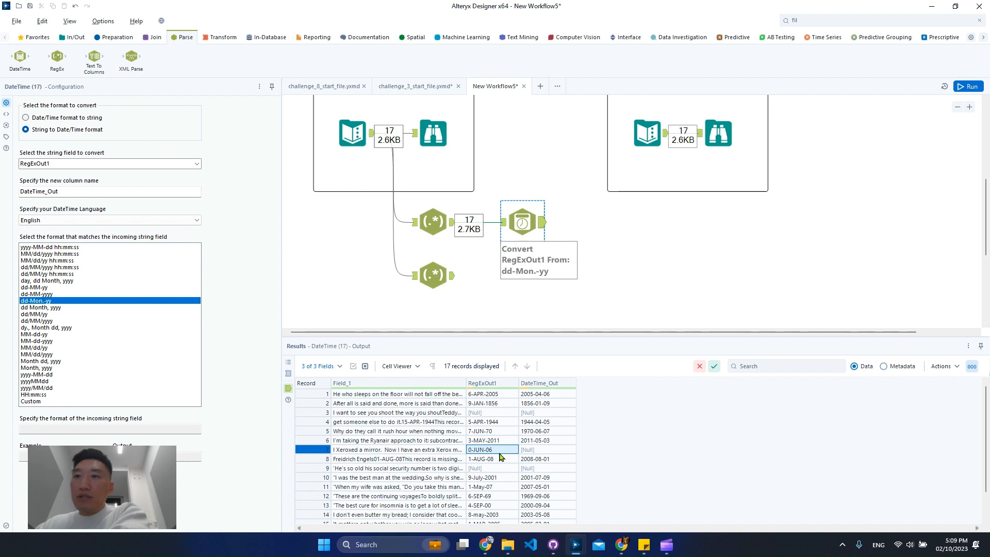
scroll(499, 457, down, 1)
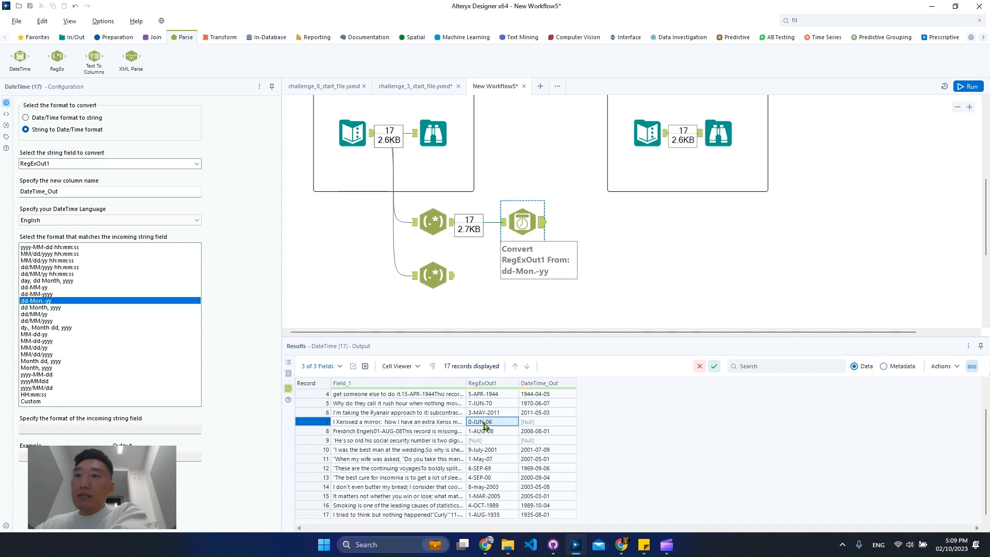
scroll(488, 431, up, 1)
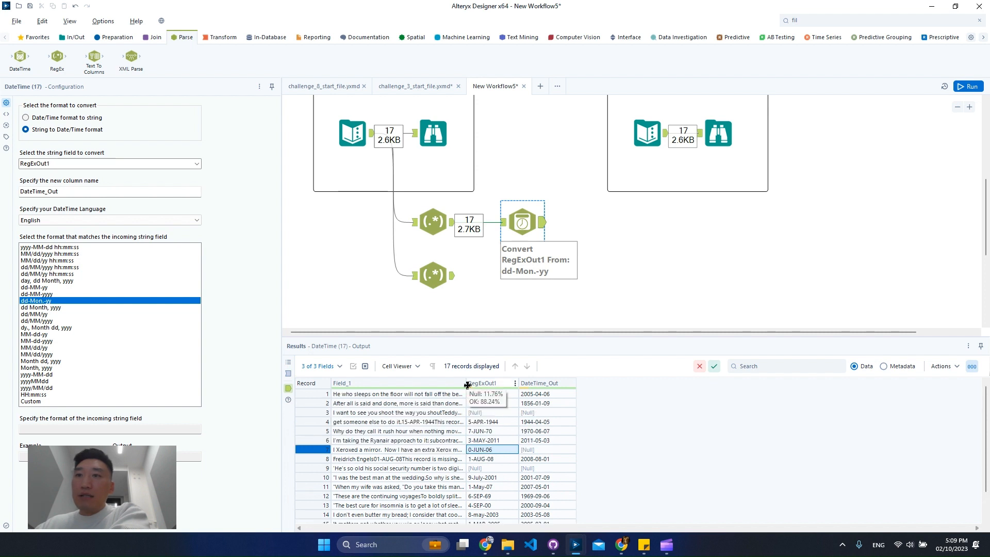
drag(467, 383, 651, 387)
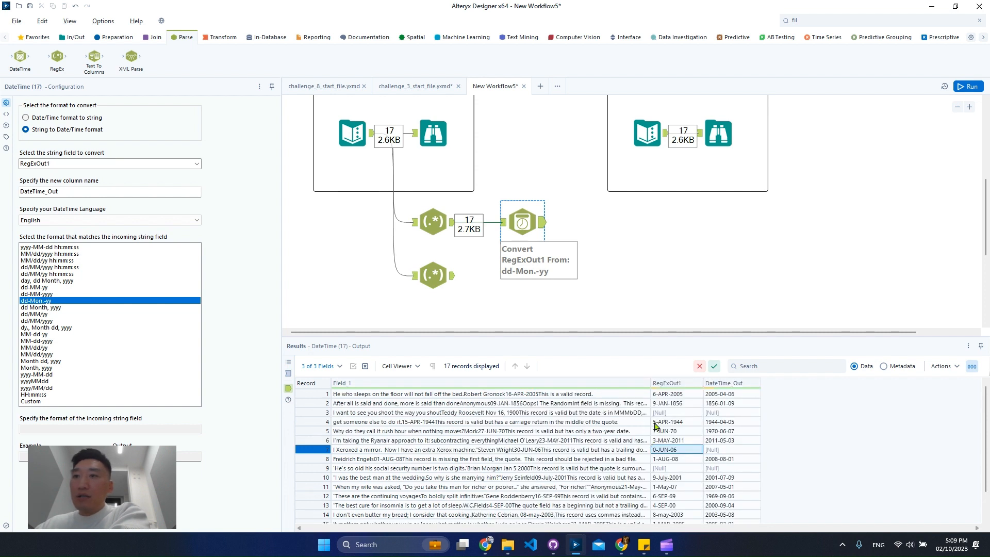
click(517, 453)
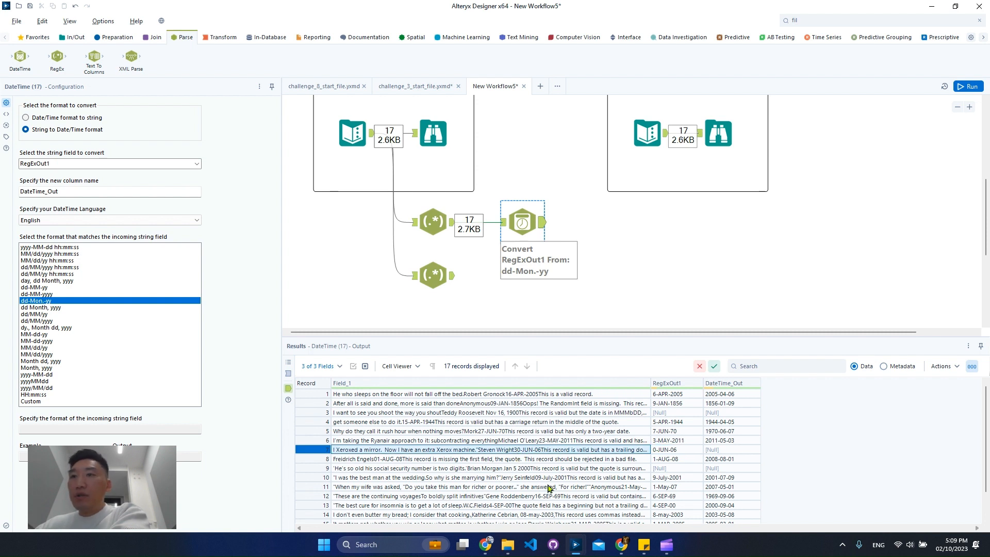
Step: Check record 7's Field_1 text against its extracted RegExOut1 date in the output of the RegEx tool feeding the DateTime tool
click(433, 221)
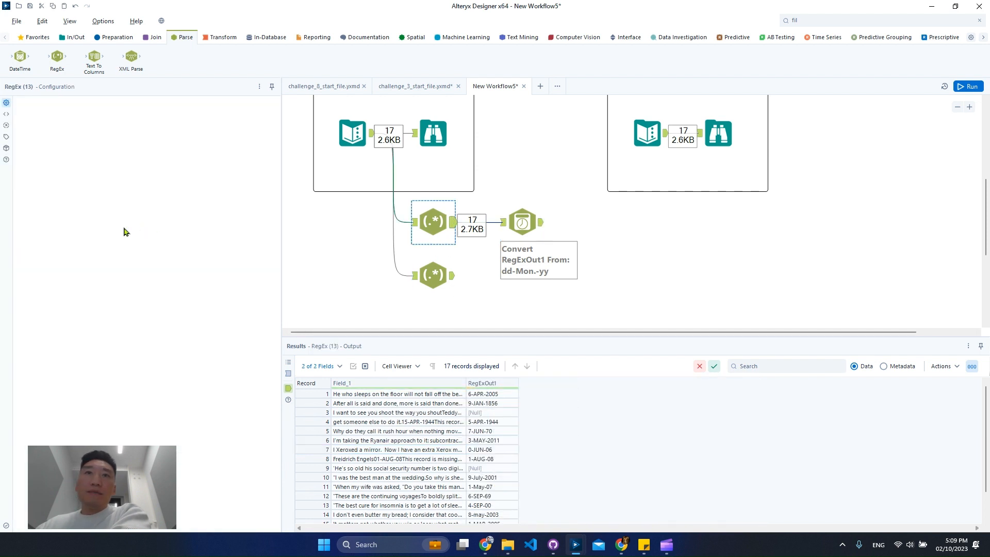
click(41, 205)
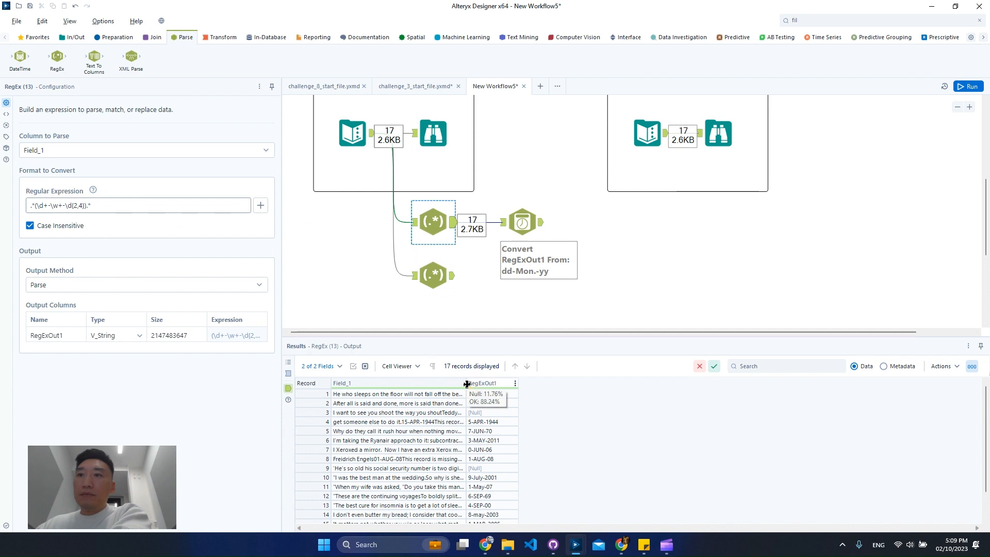
mouse_move(470, 386)
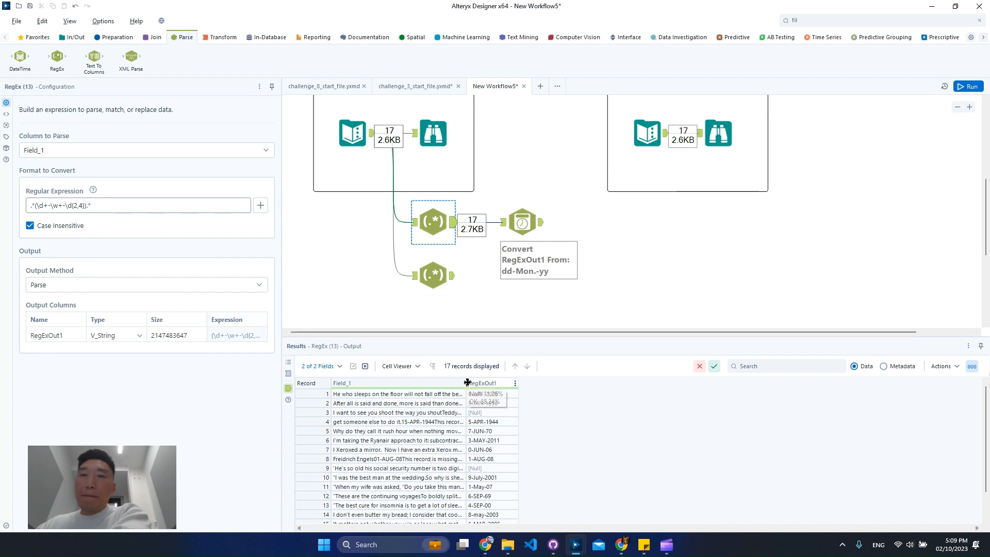
drag(467, 383, 646, 382)
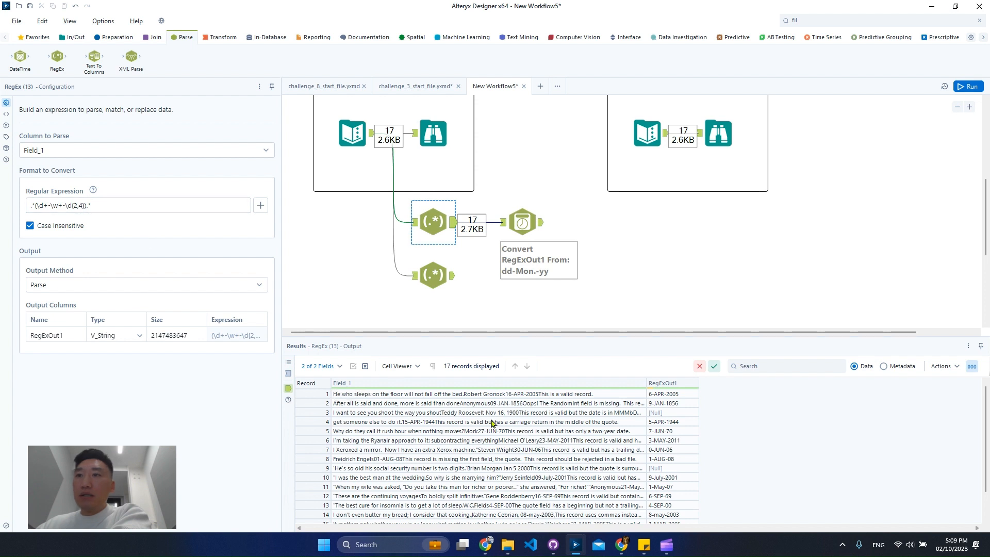
click(659, 450)
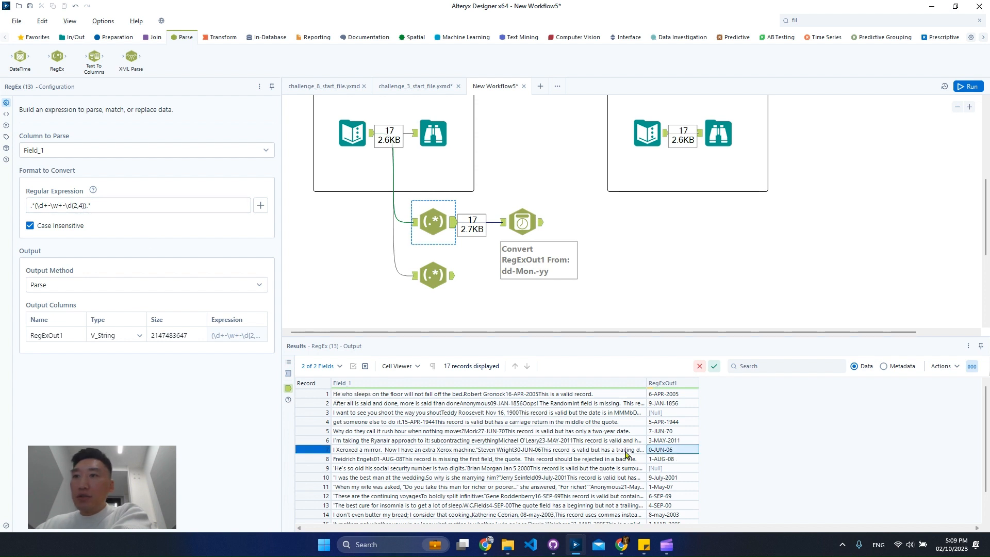
click(514, 450)
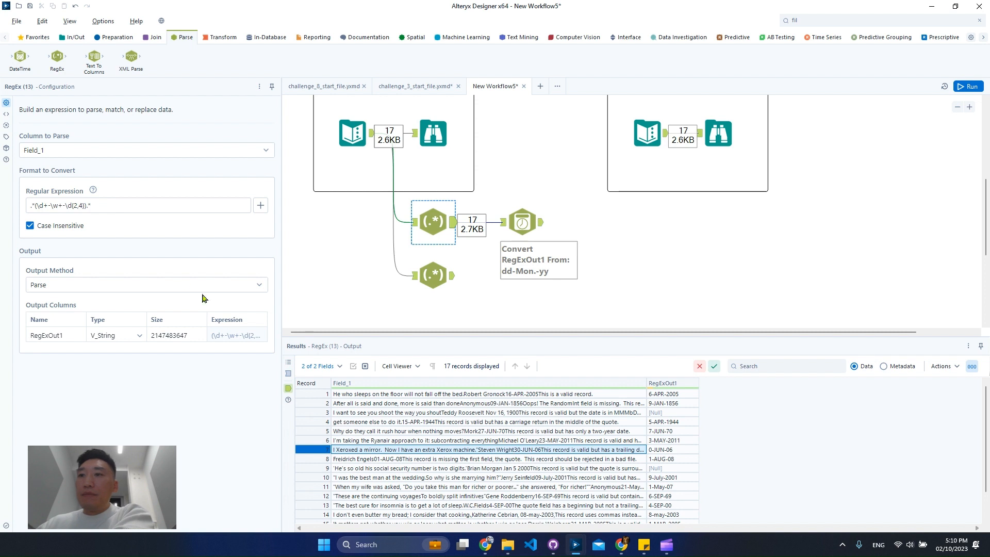
Step: Change the upper RegEx tool's expression to .*(\d{1,2}-\w+-\d{2,4}).*, run the workflow and check the DateTime tool's output
click(49, 207)
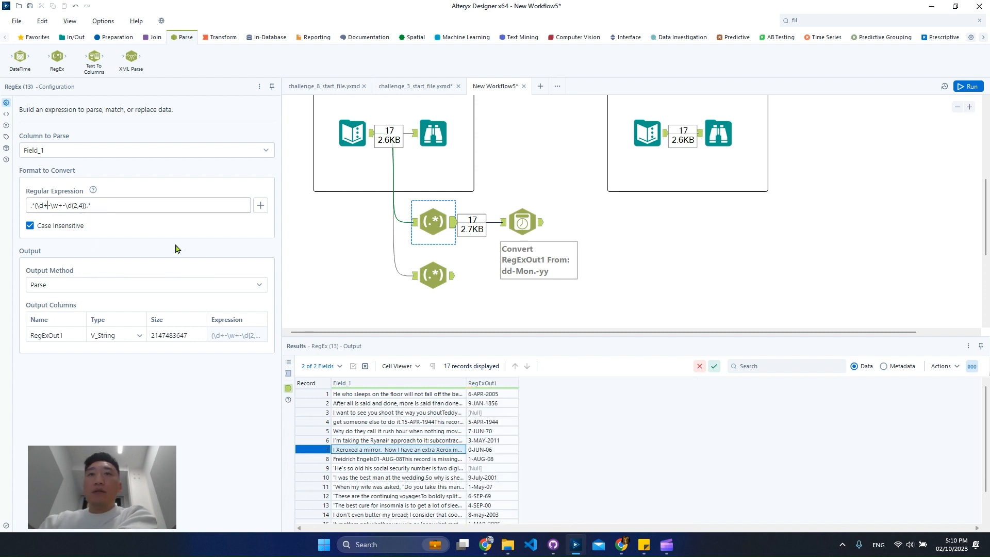
key(BackSpace)
text({})
key(Left)
text(1,2)
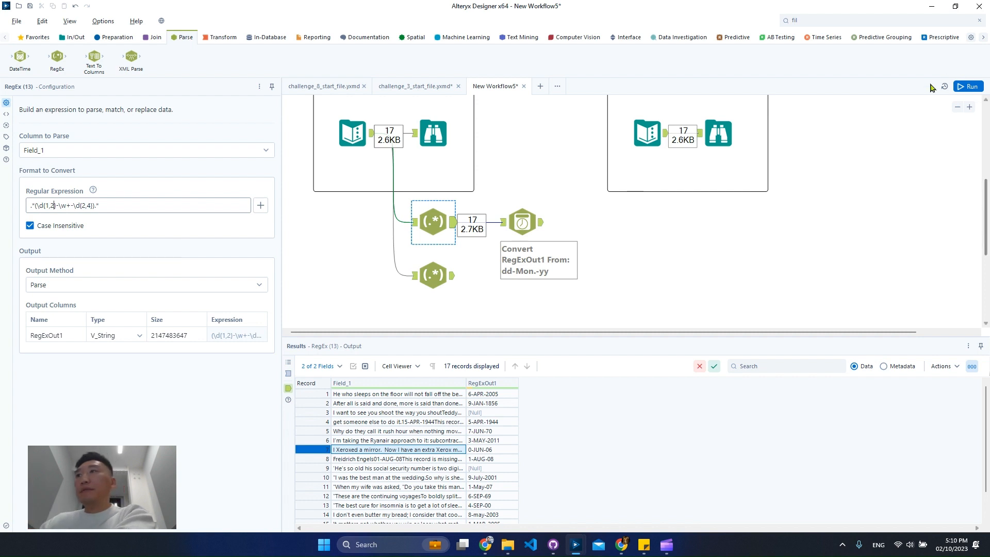
click(966, 88)
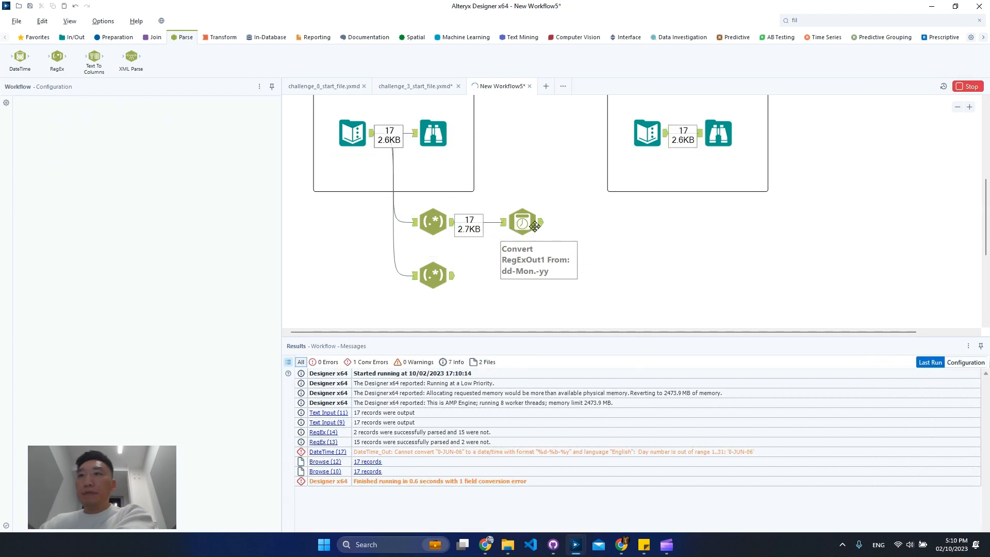
click(532, 223)
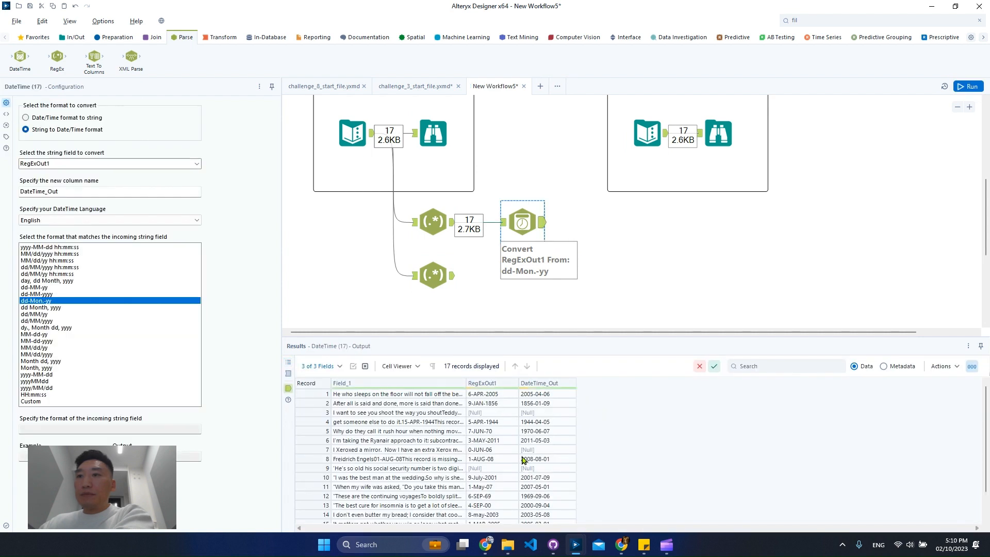
Step: Try \d{2} as the day part of the upper RegEx tool's expression, run the workflow and open the DateTime tool's output
click(434, 222)
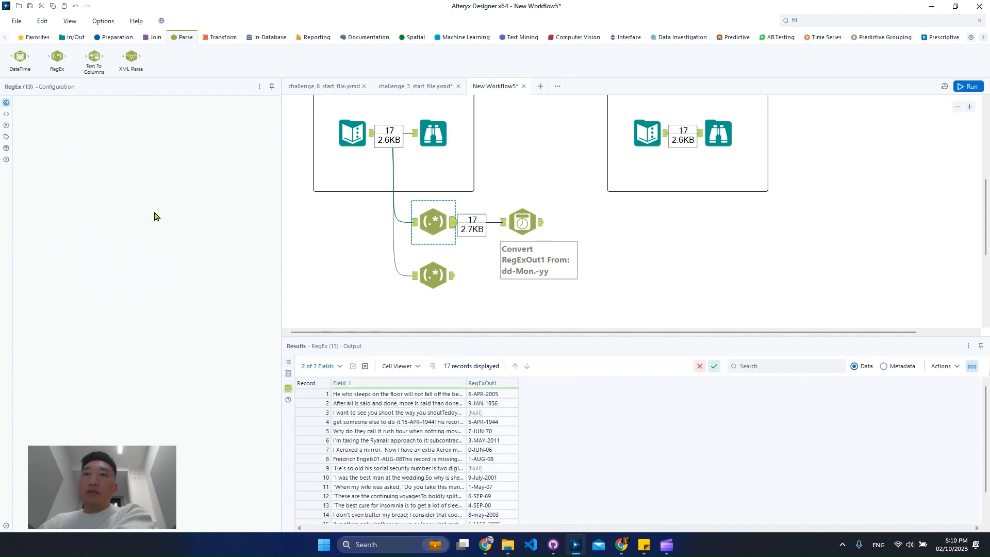
click(45, 206)
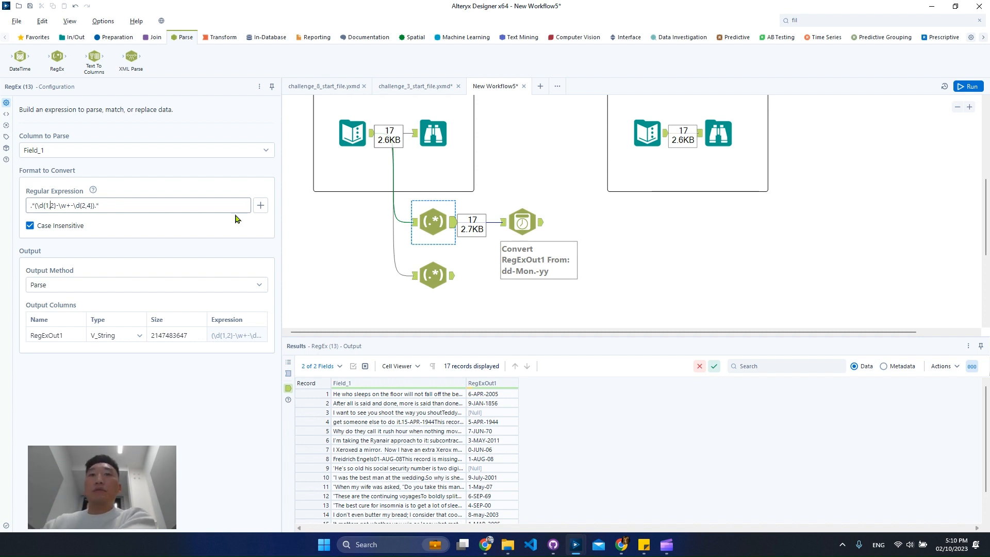
key(Right)
key(BackSpace)
key(BackSpace)
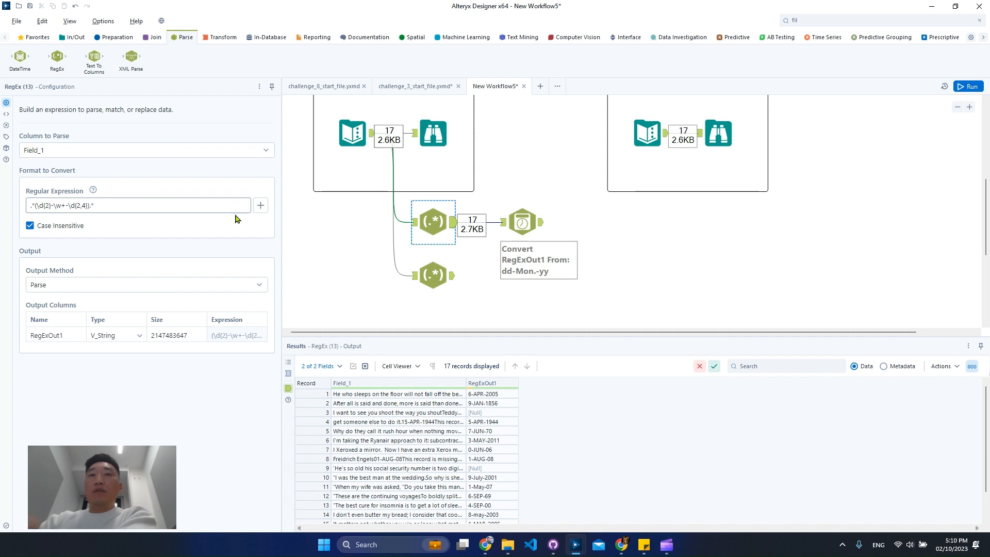
key(ctrl+r)
click(532, 222)
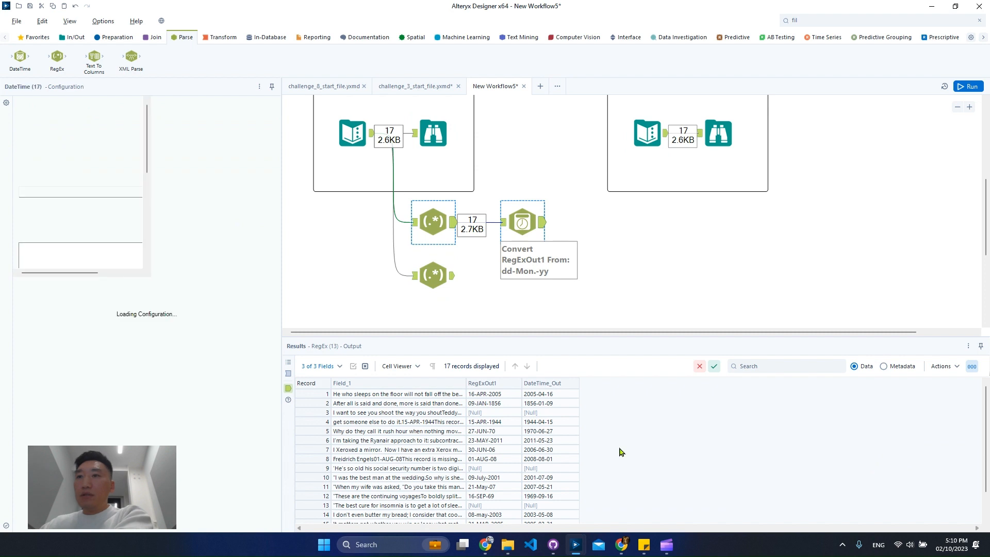
Step: Review the RegExOut1 and DateTime_Out values across all records in the DateTime tool's output
scroll(495, 446, down, 2)
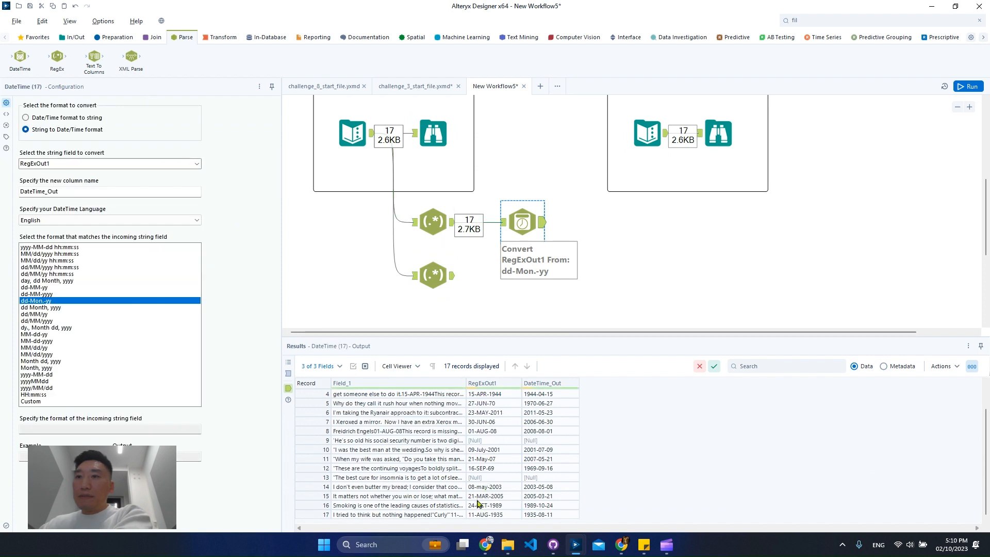
click(480, 487)
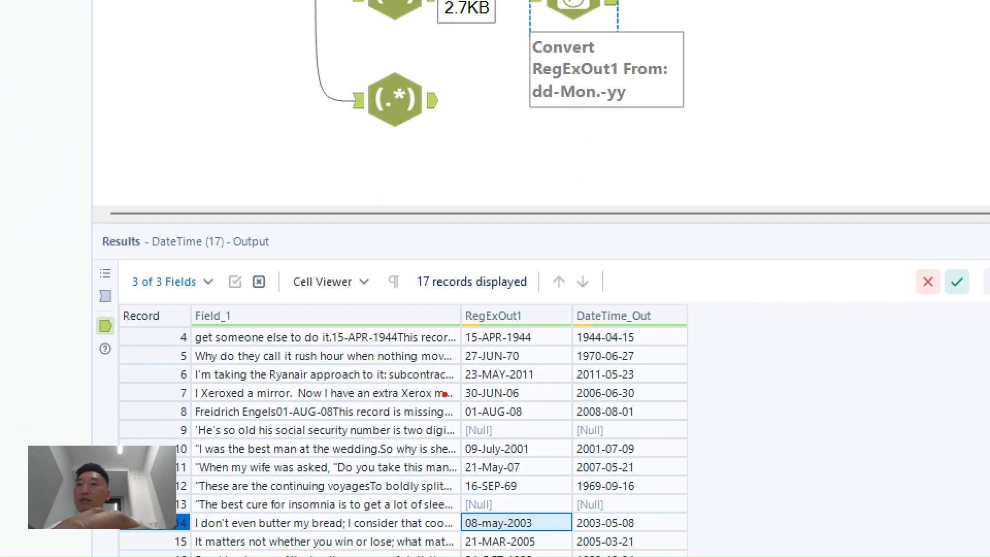
drag(445, 394, 702, 423)
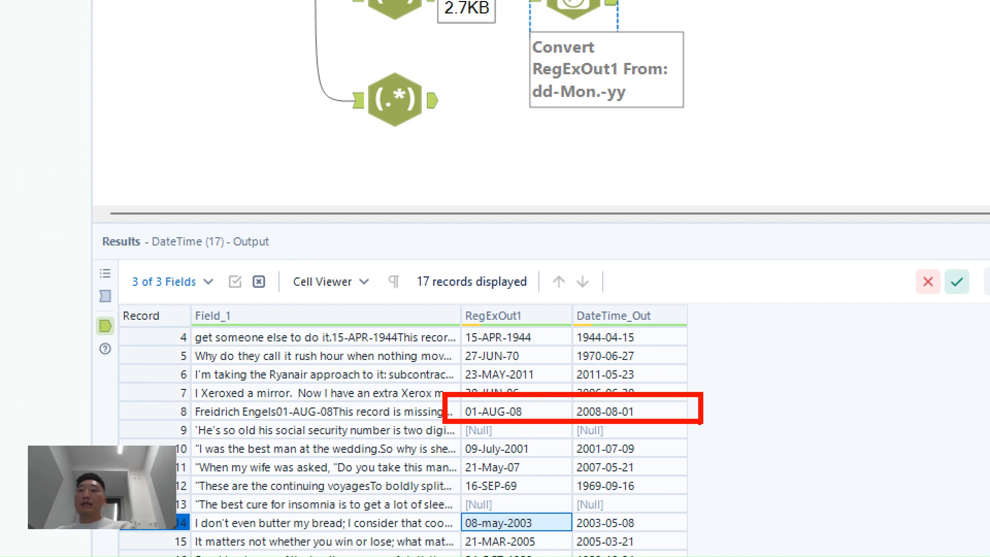
key(Escape)
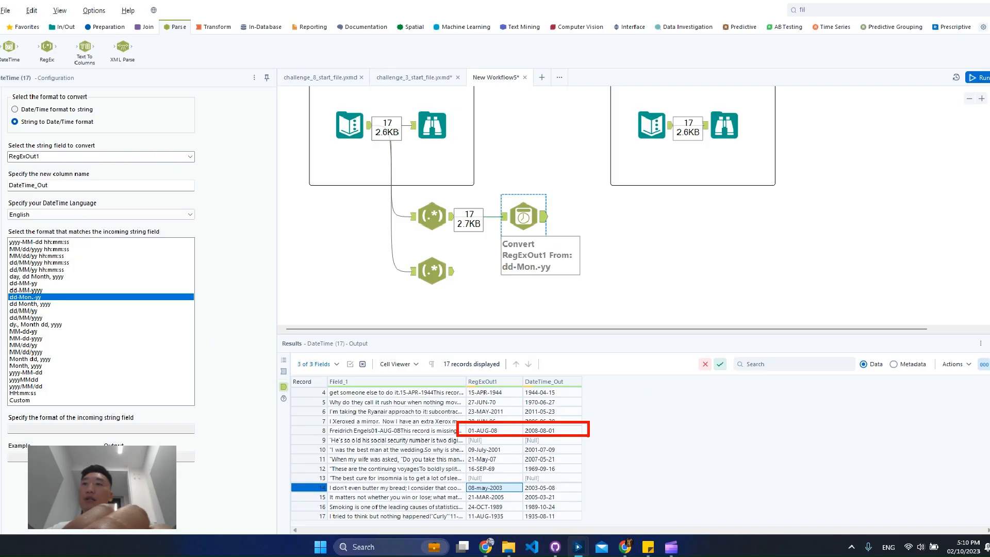
click(558, 468)
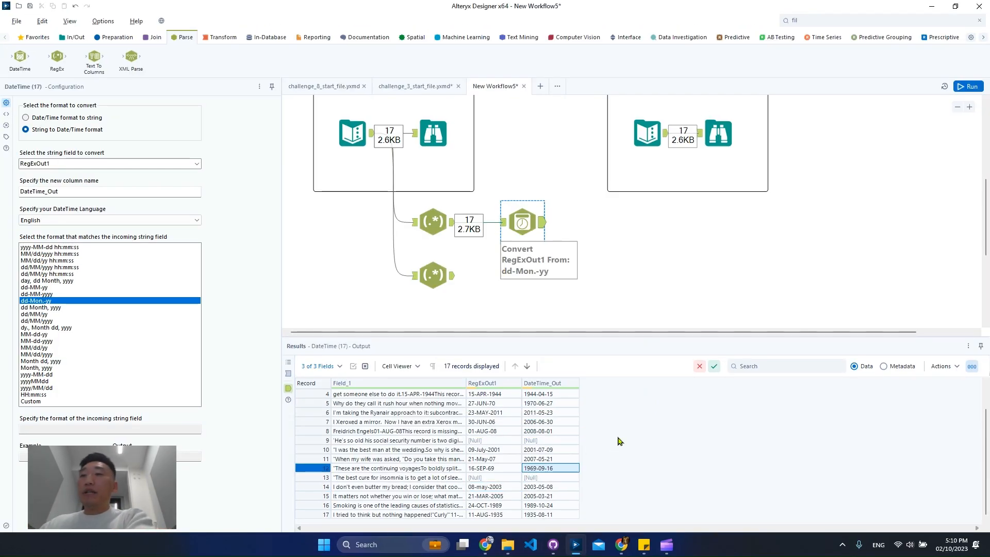
scroll(552, 456, up, 1)
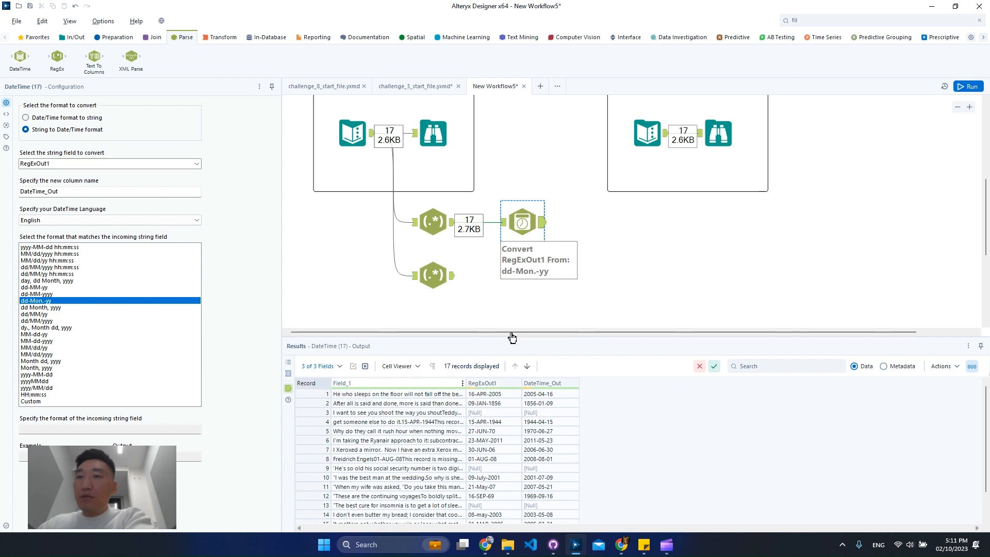
Step: Compare the RegExOut1 results of the lower and upper RegEx tools for records 3, 9 and 13
click(449, 277)
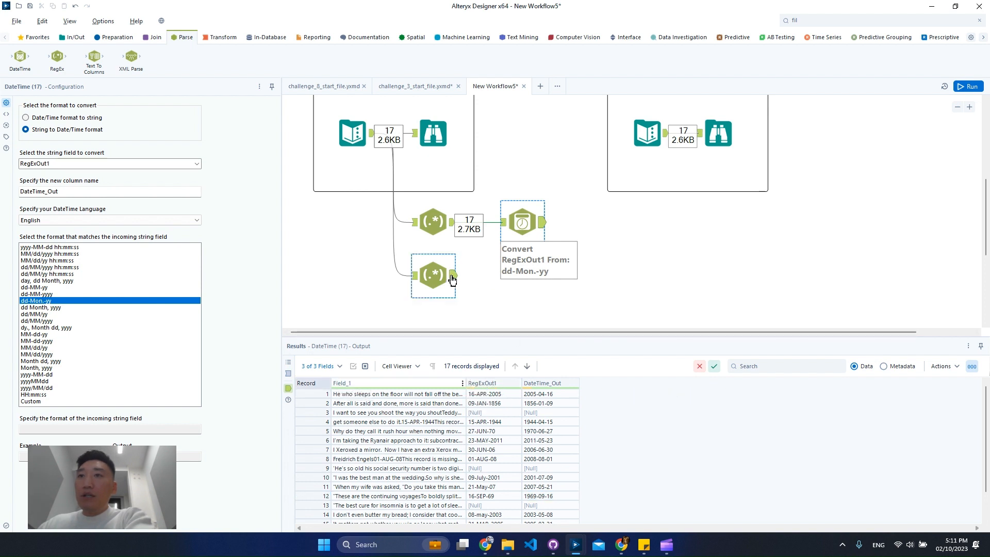
click(504, 416)
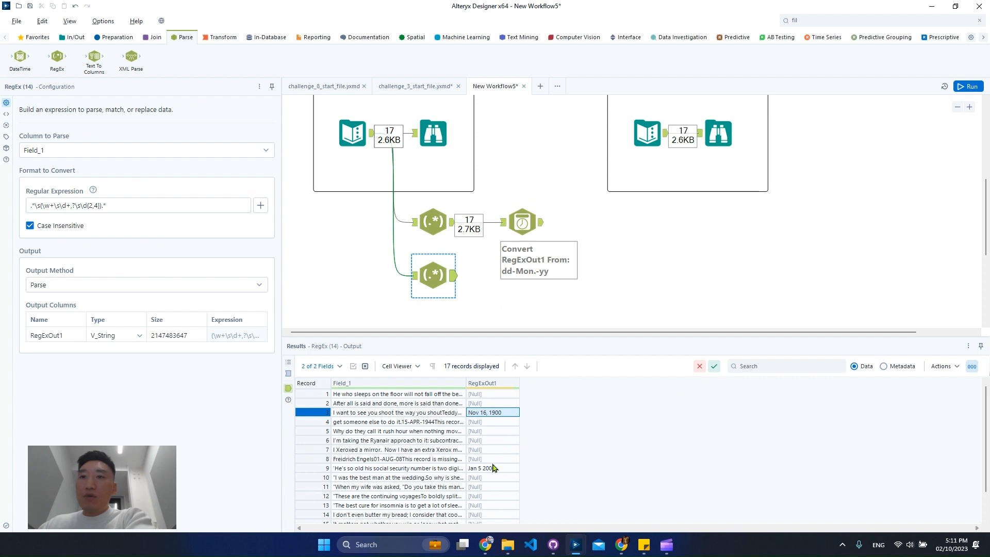
click(449, 229)
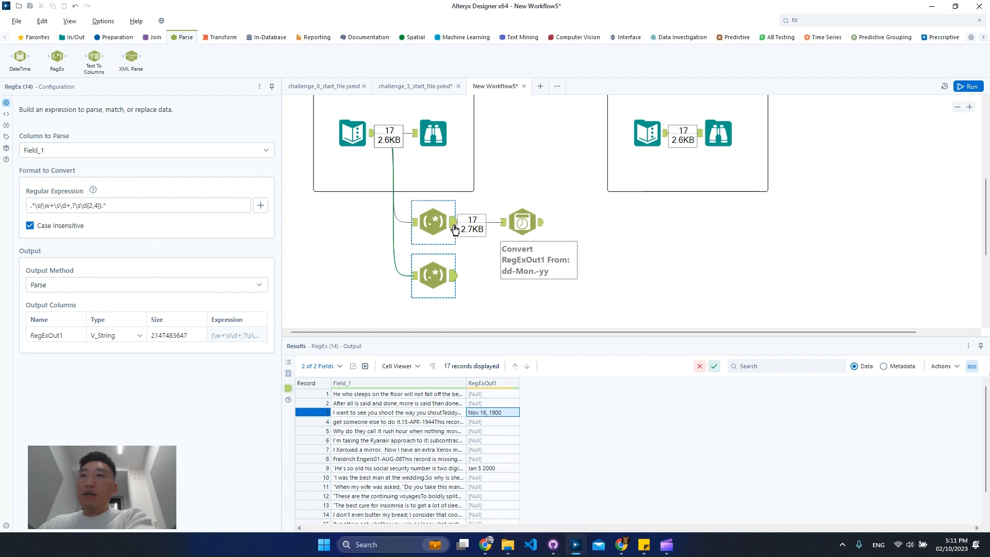
click(504, 413)
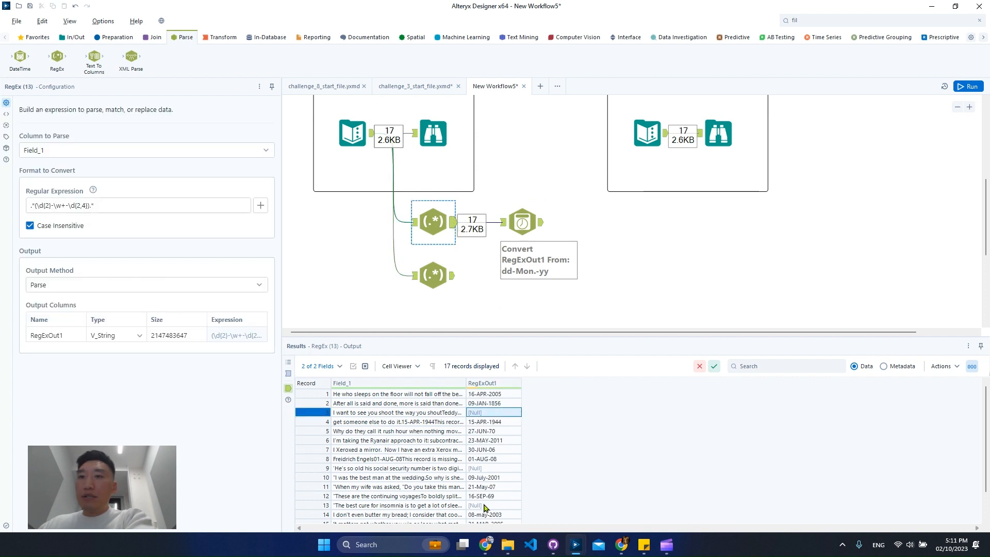
click(491, 469)
click(490, 505)
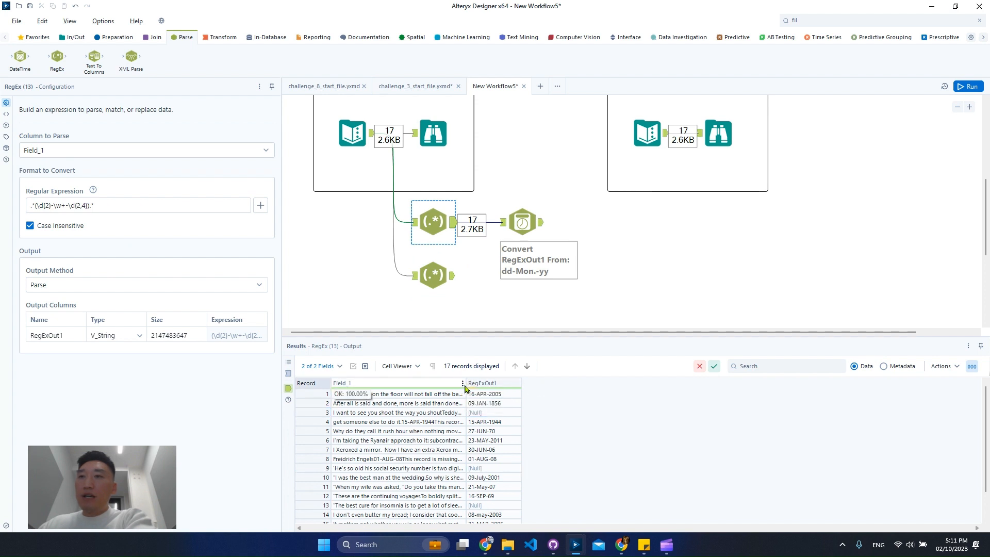
Step: Inspect record 13's full Field_1 text and set the day part of the upper RegEx tool's expression to \d{1,2}
drag(464, 384, 626, 396)
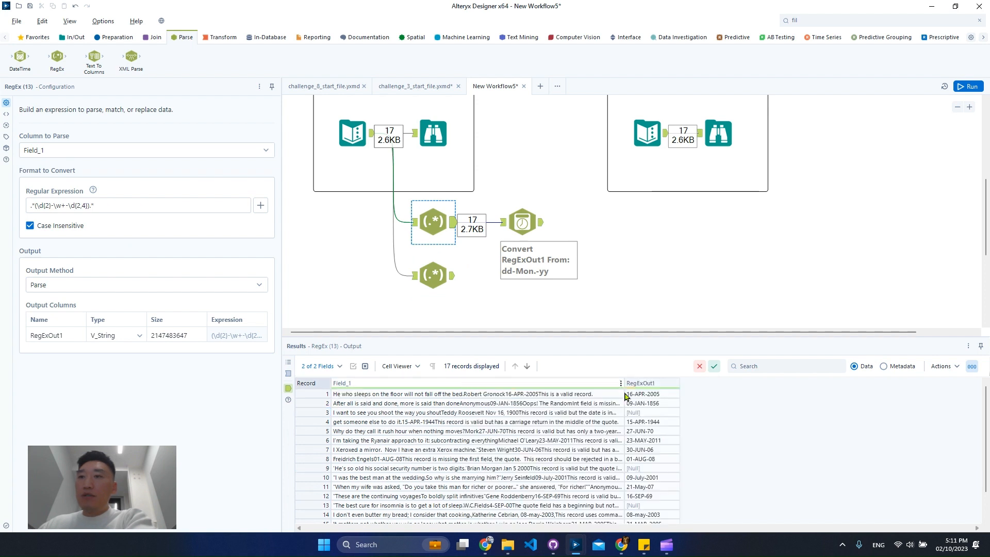
click(612, 507)
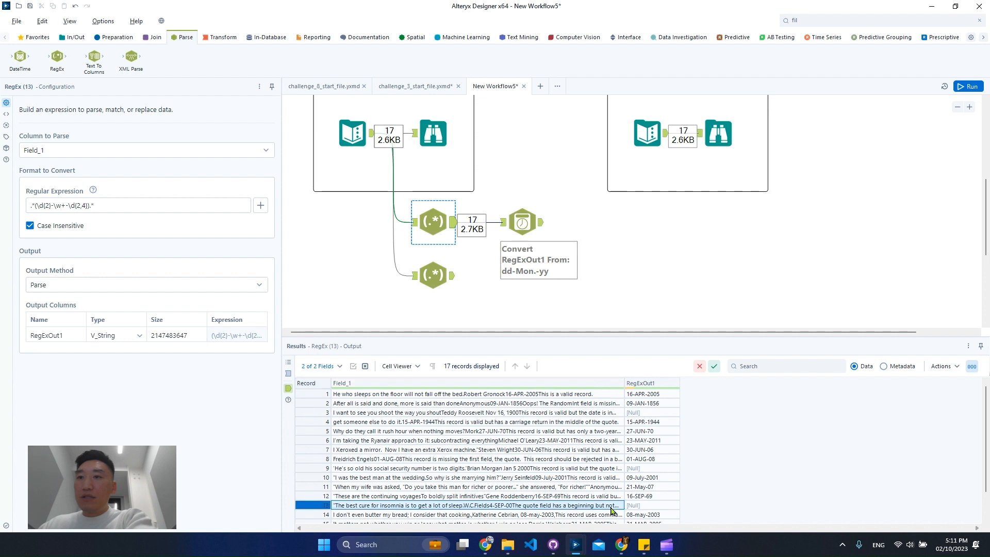
double_click(493, 508)
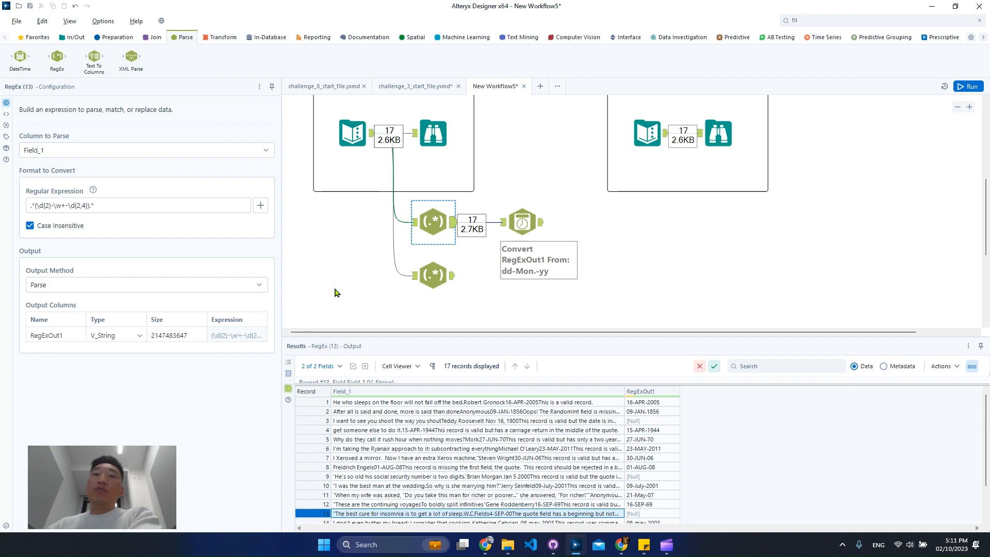
click(42, 206)
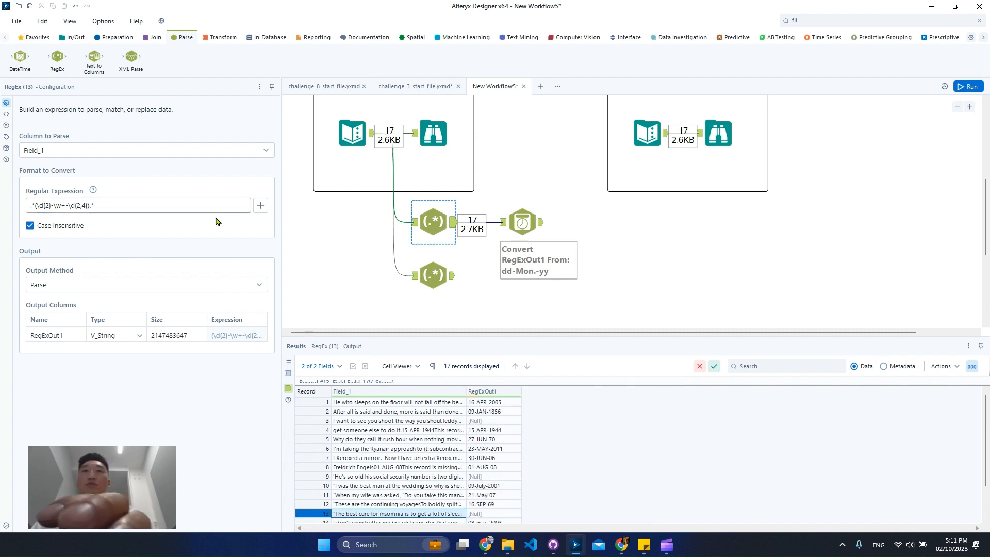
text(1,)
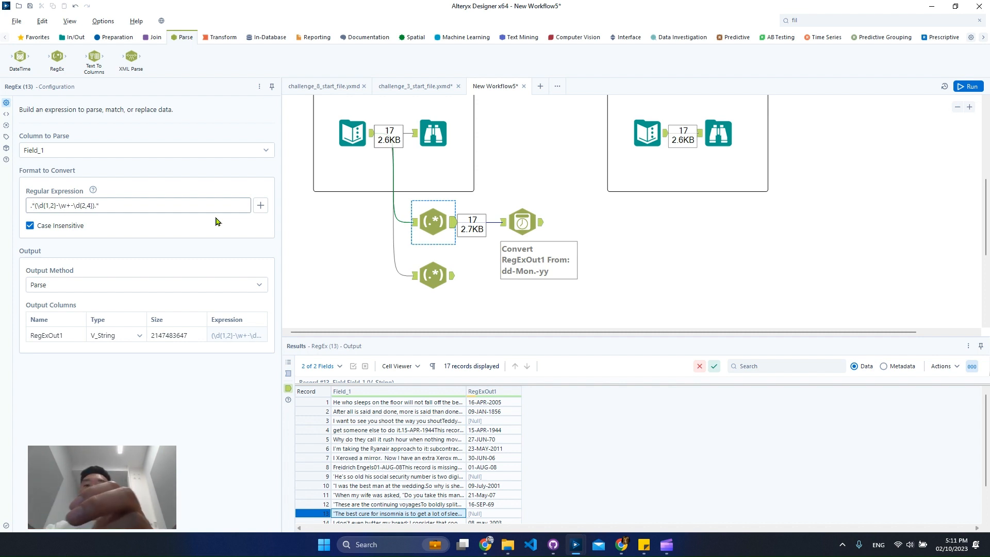
Step: Try \w+ before the date group in the upper RegEx tool's expression, run the workflow and open the tool's output
text(\w+)
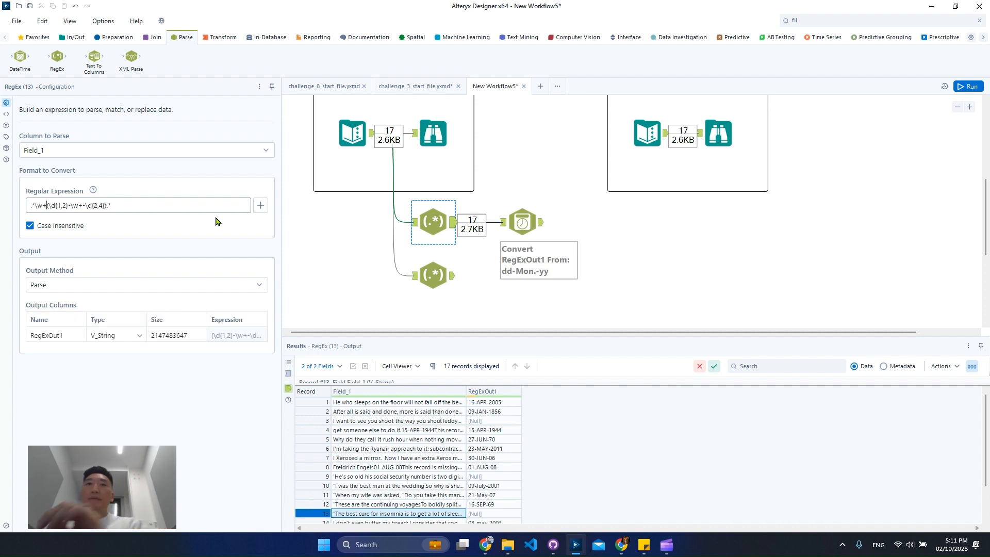
click(965, 88)
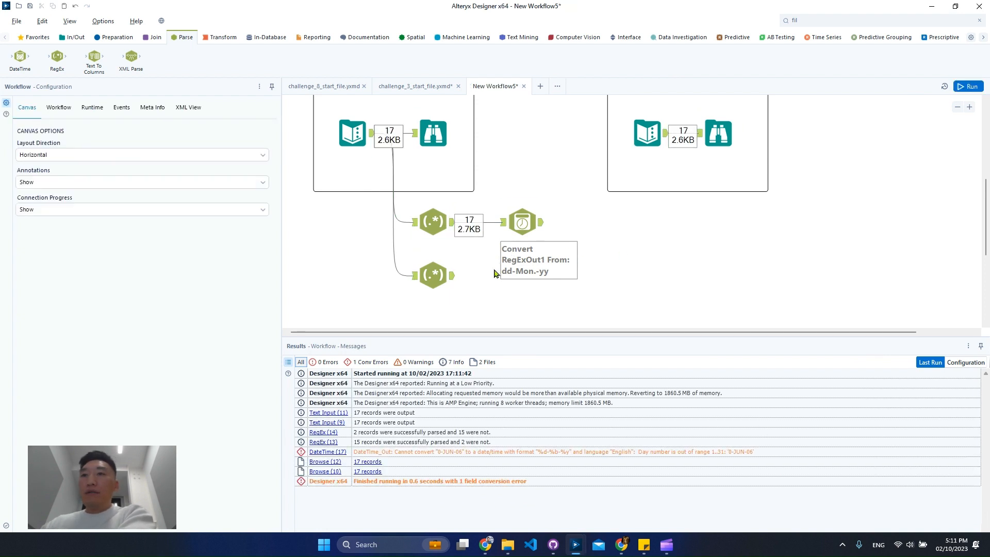
click(452, 226)
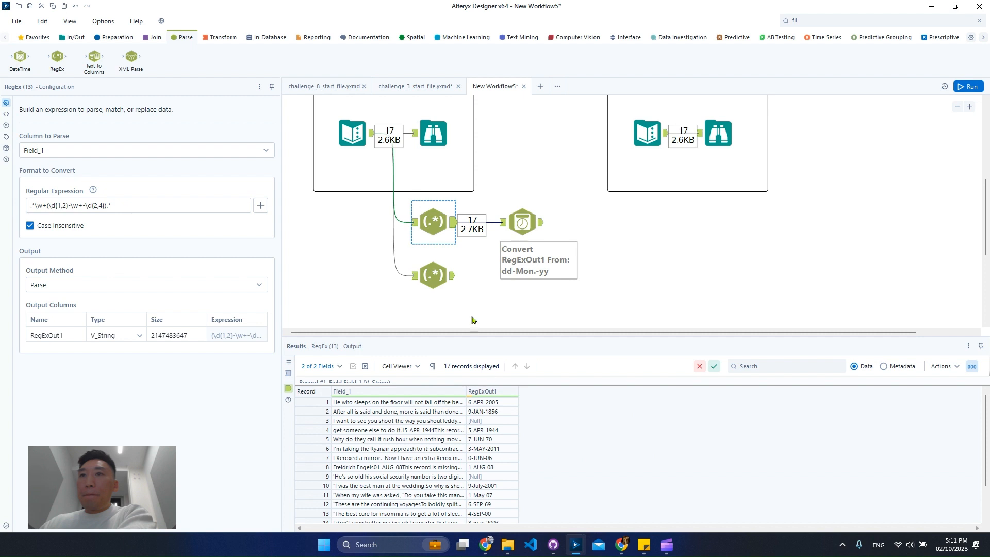
Step: Replace the \w+ before the date group with the any-letter class [[:alpha:]], rerun the workflow and open the upper RegEx tool's output
click(43, 205)
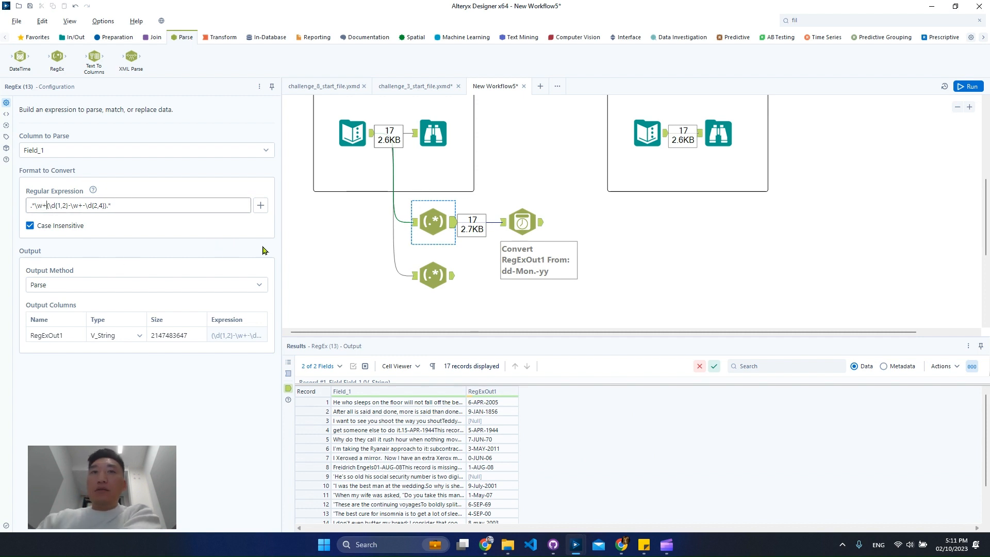
key(BackSpace)
key(BackSpace)
key(BackSpace)
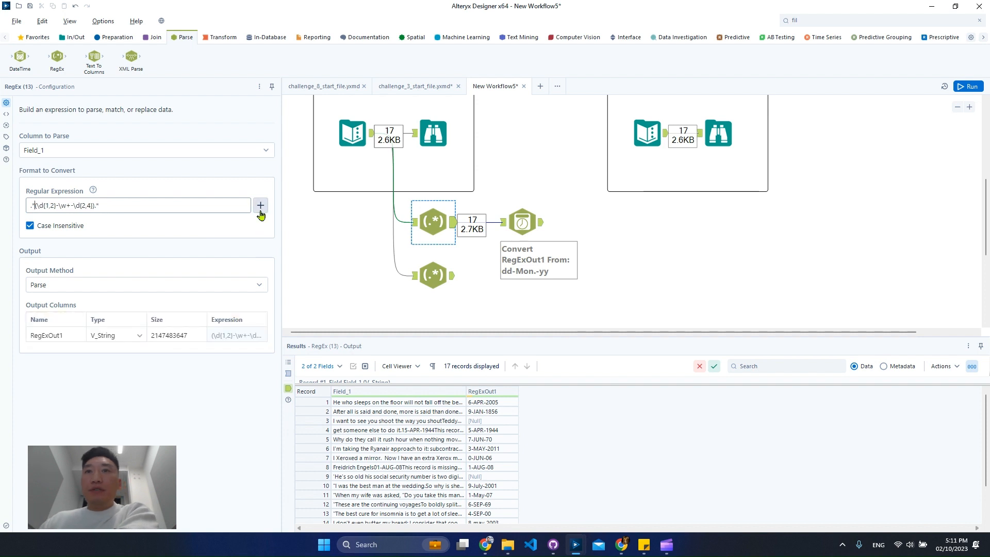
click(261, 211)
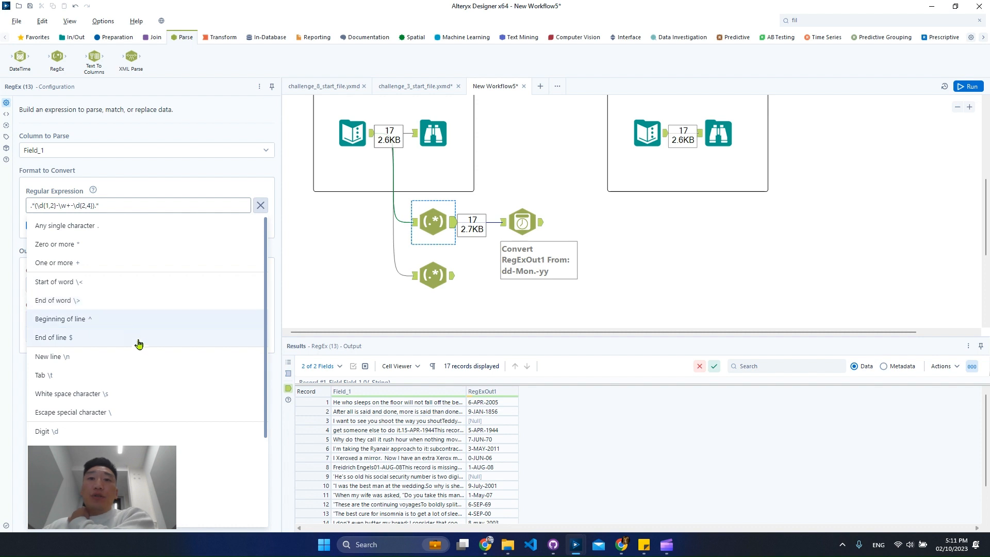
scroll(149, 351, down, 2)
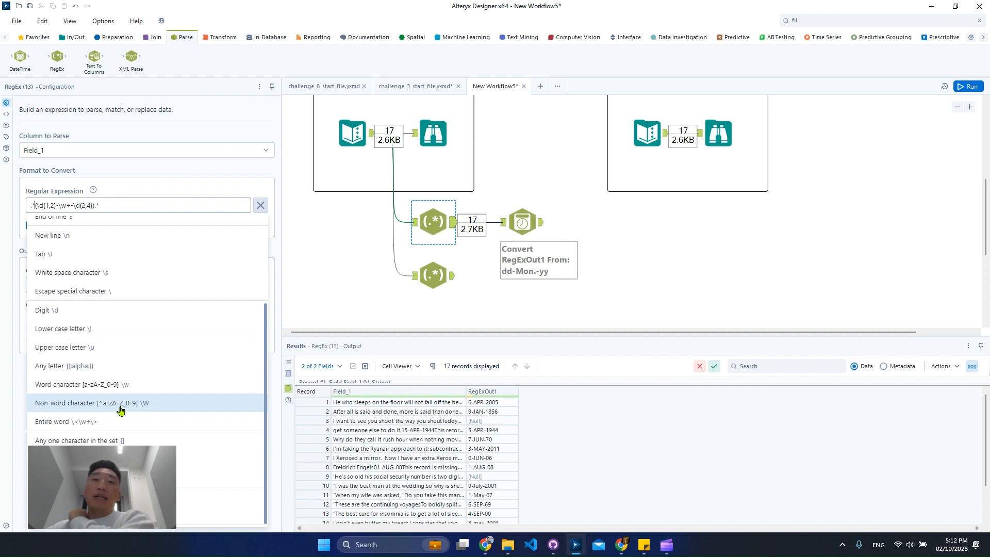
click(117, 365)
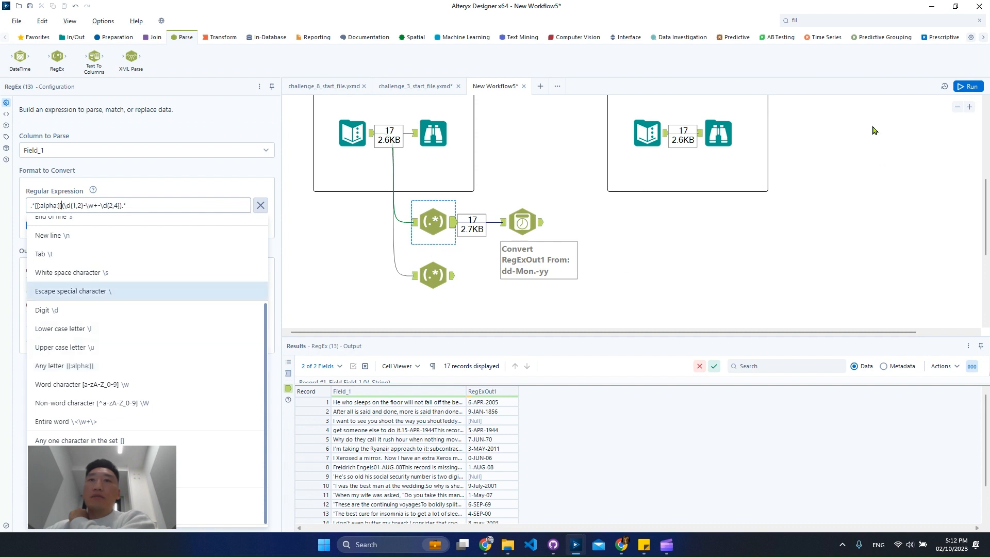
click(626, 246)
key(ctrl+r)
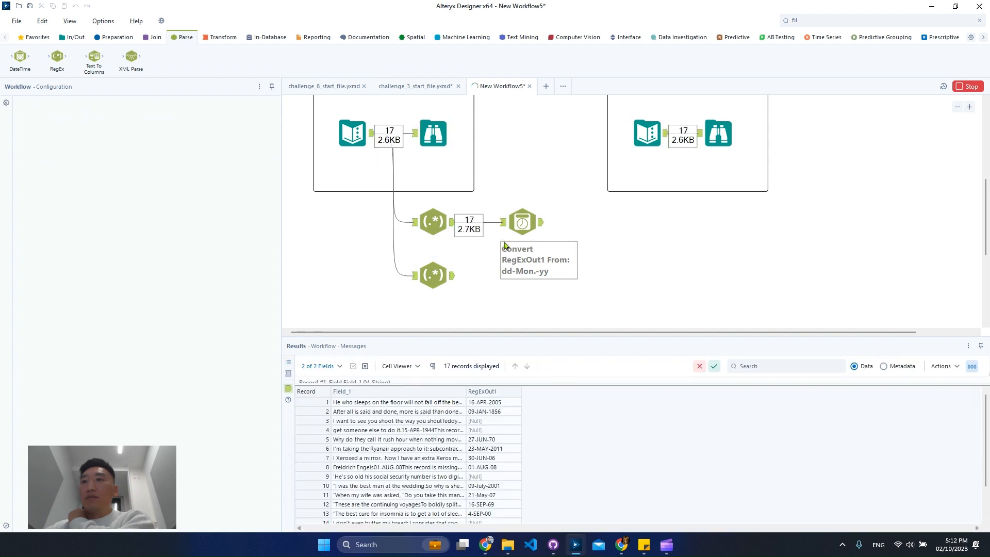
click(453, 225)
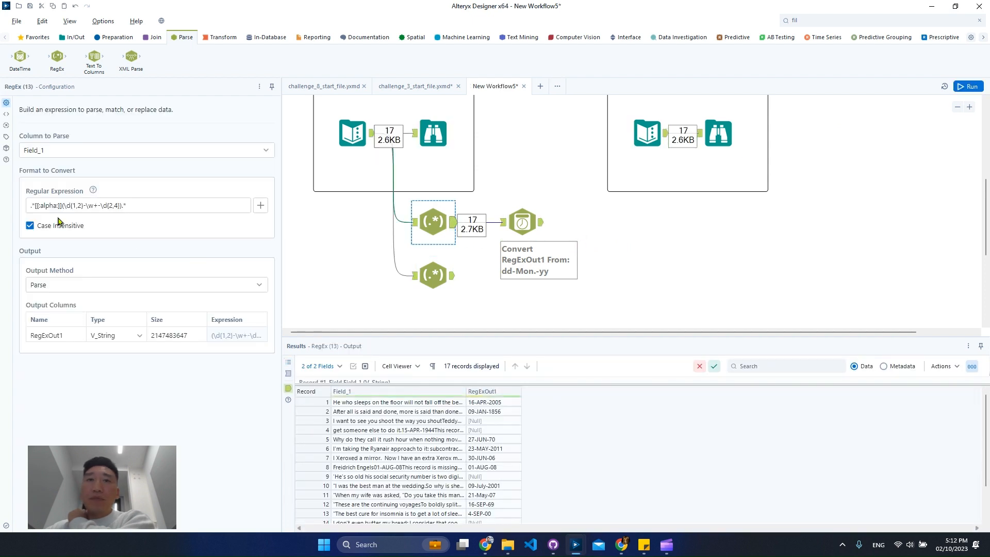
Step: Widen the Field_1 column and compare the full text of records 4, 9 and 17 with their RegExOut1 values
double_click(42, 205)
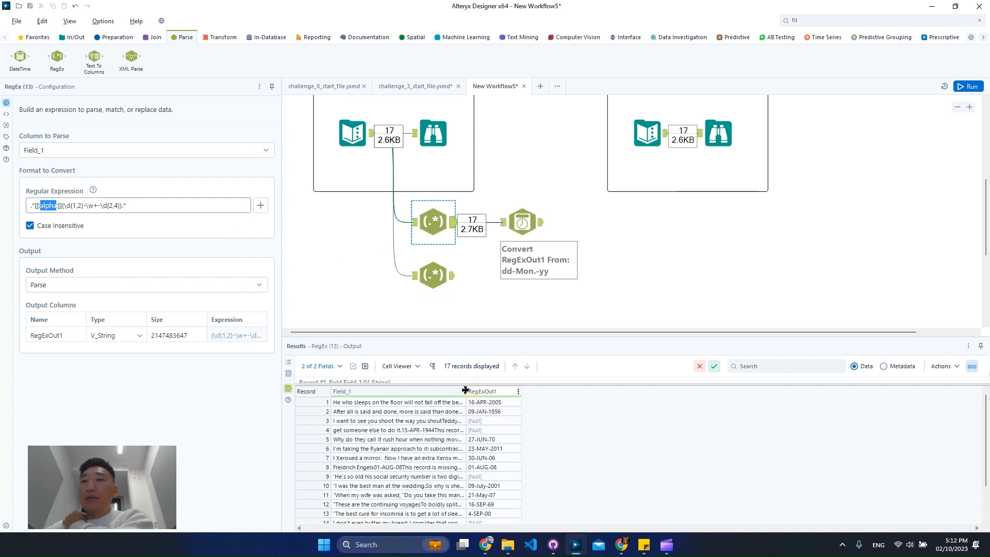
drag(466, 390, 741, 390)
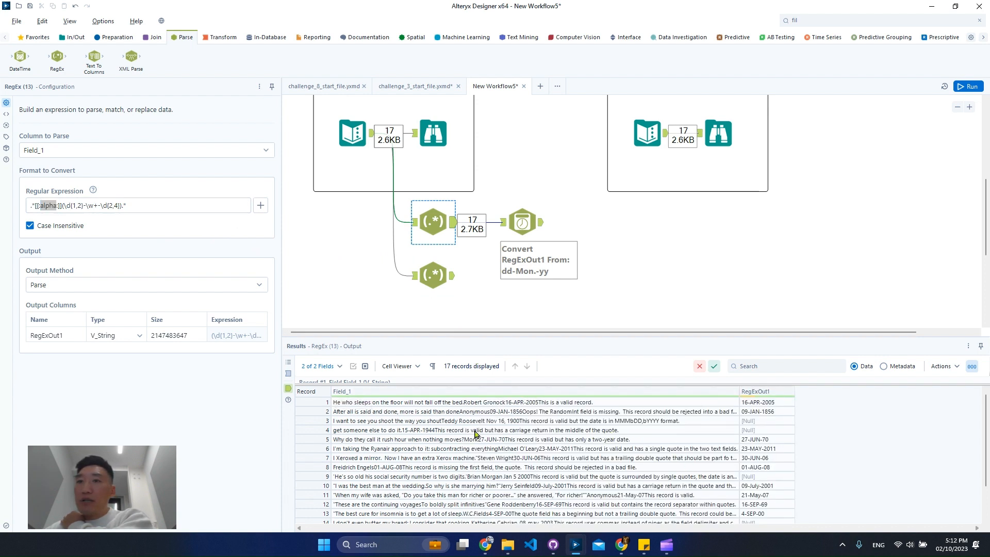
click(405, 431)
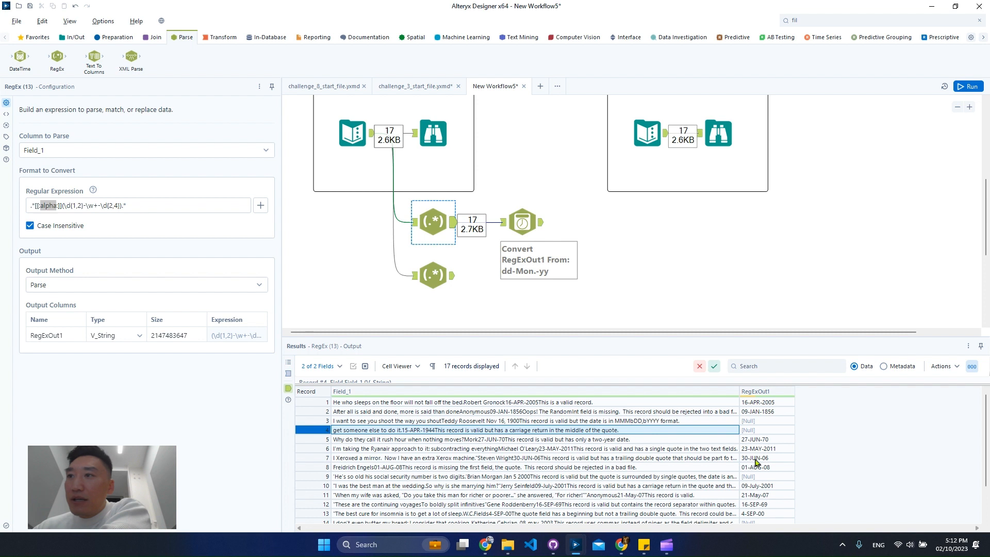
click(730, 479)
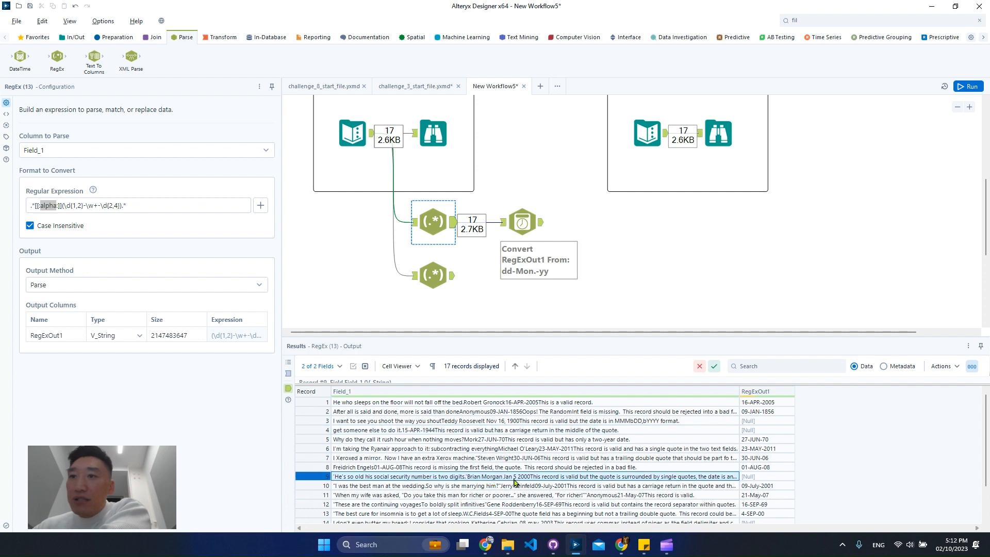
scroll(559, 481, down, 2)
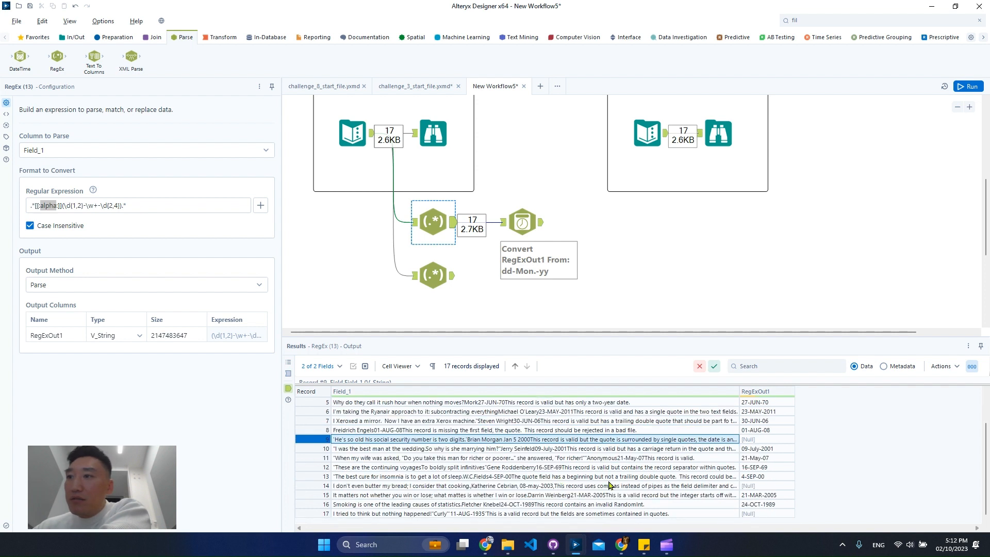
click(602, 514)
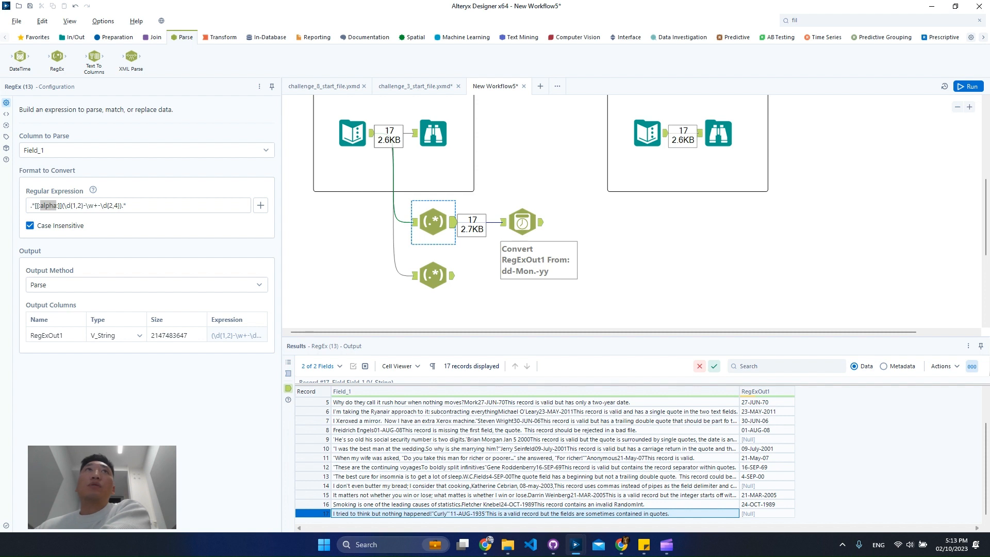
Step: Delete both RegEx tools and the DateTime tool, and add a new RegEx tool connected to the same Text Input
drag(580, 305, 423, 206)
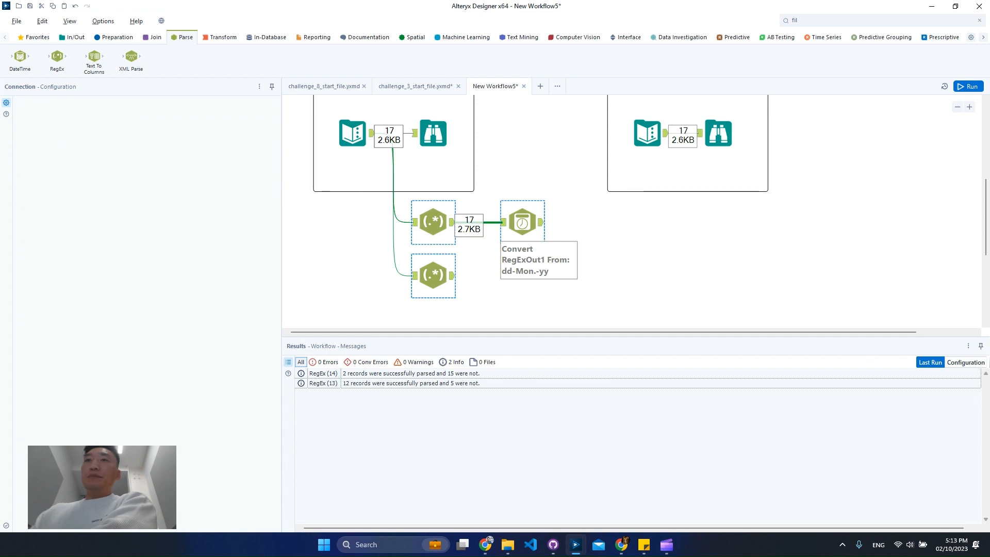
key(Delete)
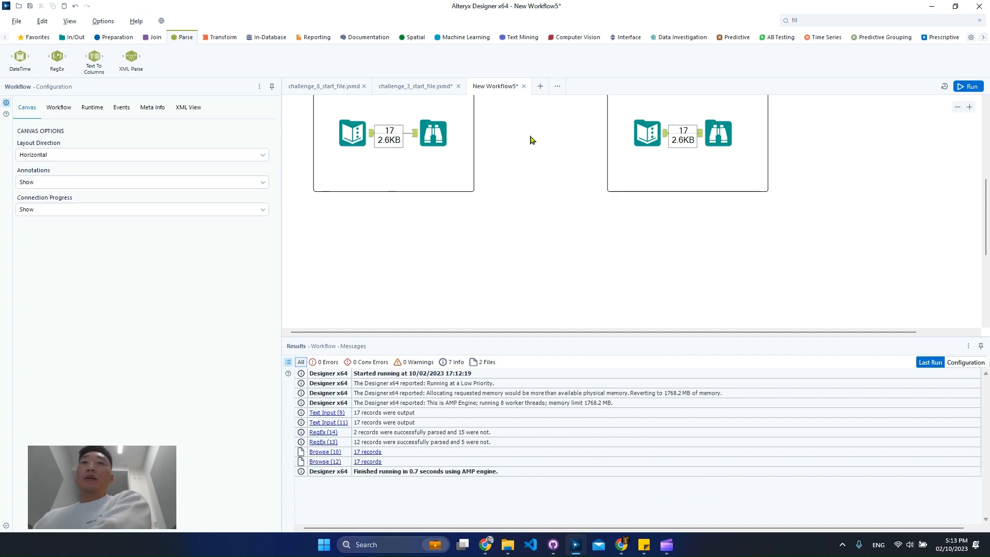
drag(62, 61, 429, 228)
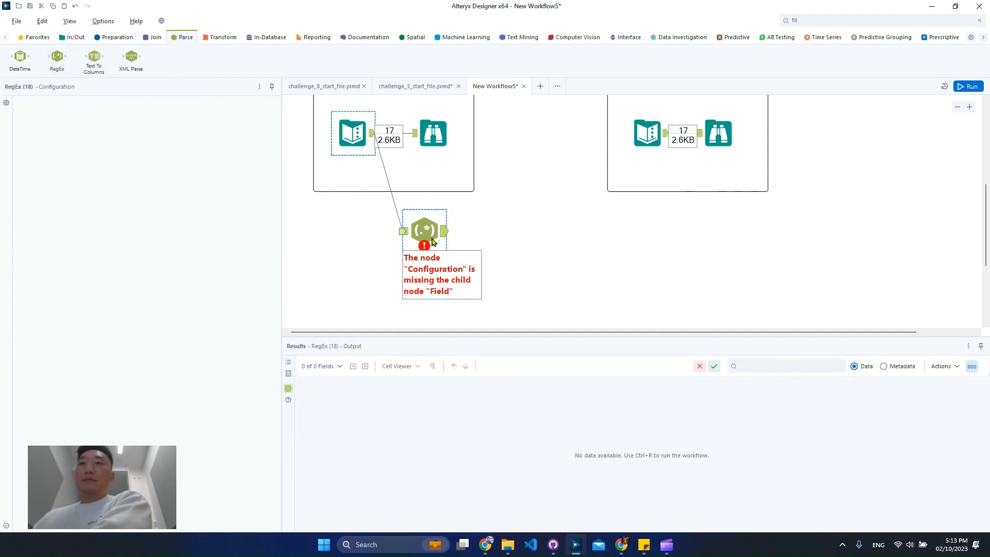
mouse_move(427, 235)
mouse_down()
mouse_move(435, 215)
mouse_move(426, 233)
mouse_up()
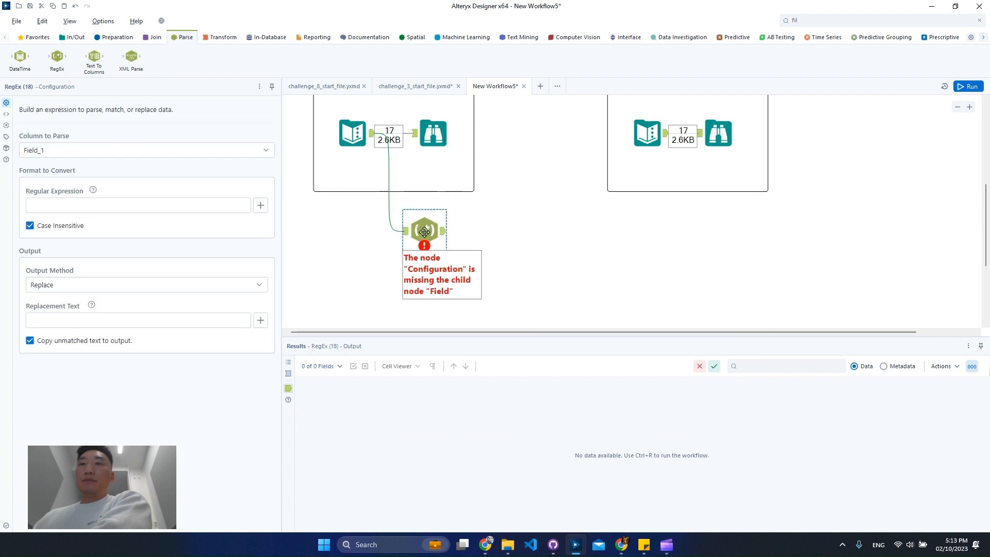
Step: Configure the new RegEx tool to tokenize Field_1 with \d+-\w+-\d+ into 1 column, and run the workflow
click(94, 288)
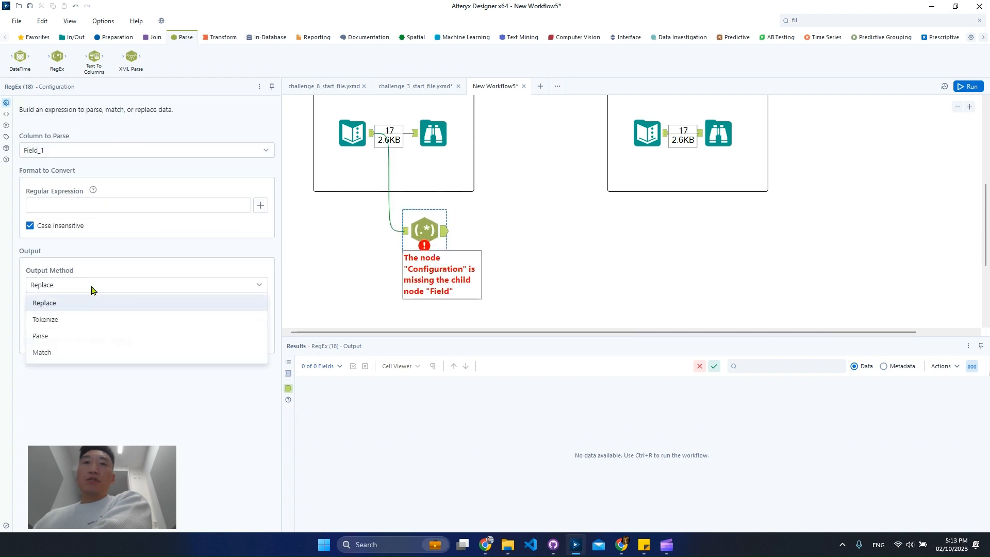
click(93, 324)
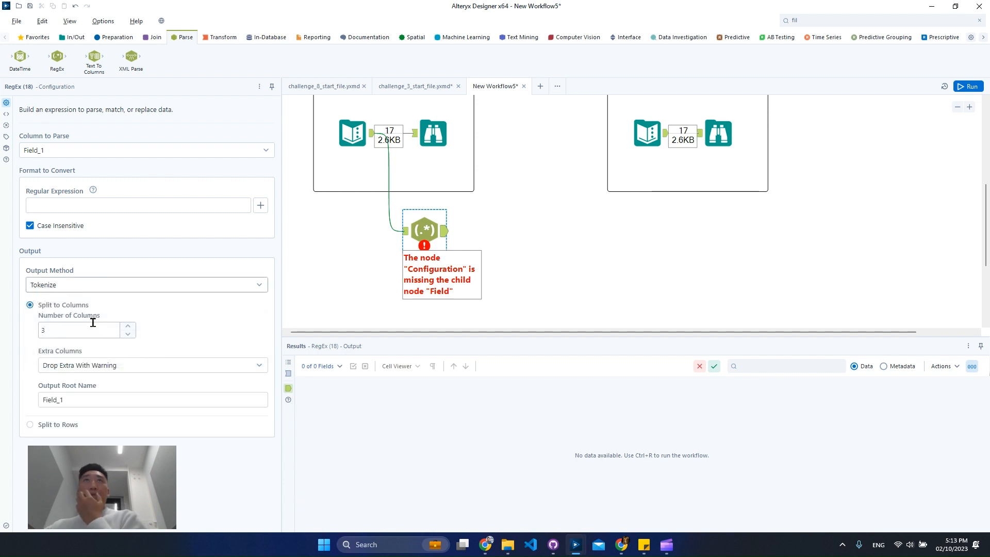
click(404, 231)
click(142, 205)
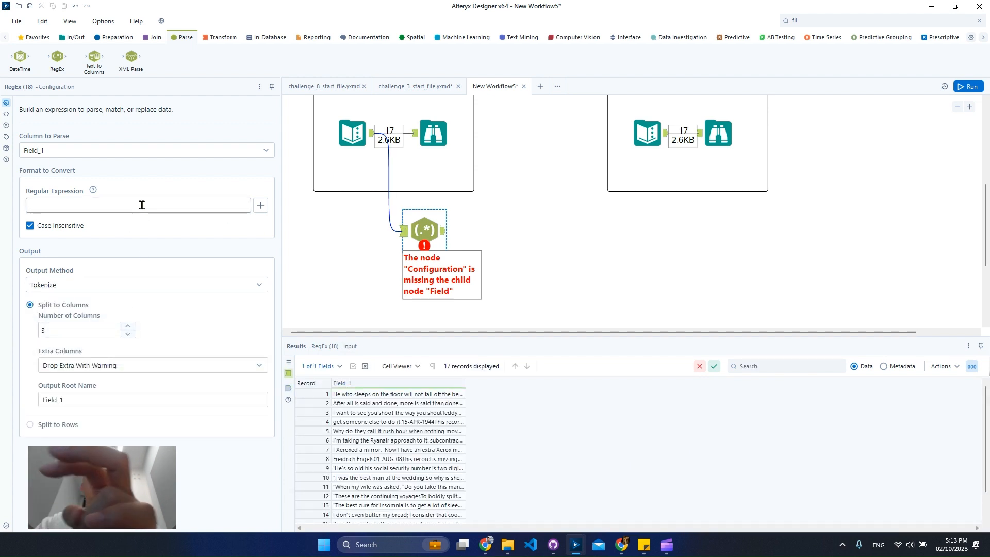
text(\d=)
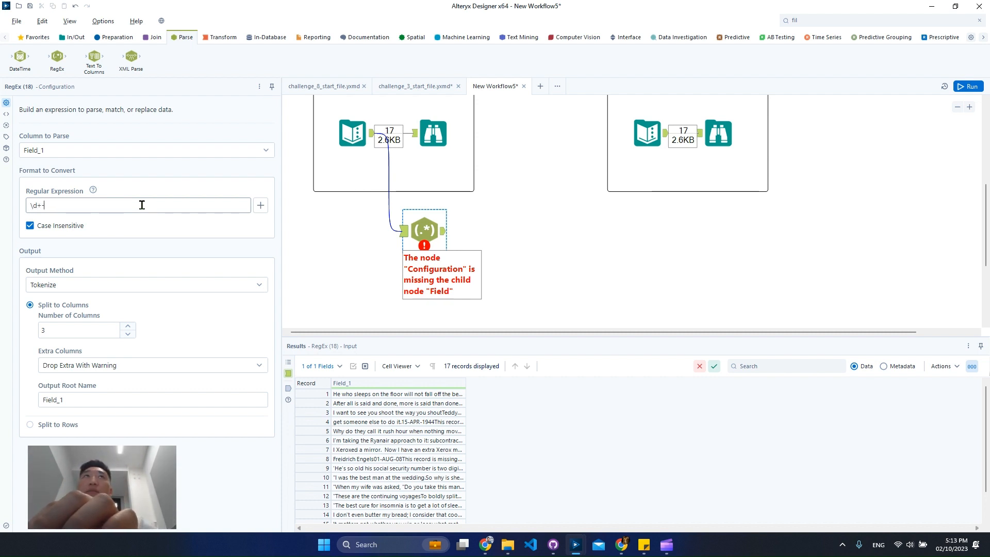
text(-)
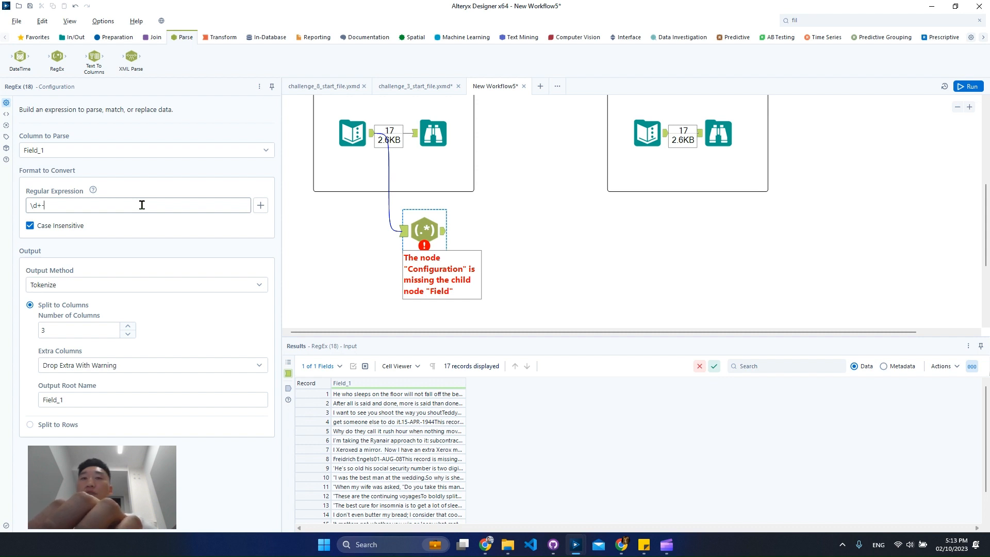
text(\w+-)
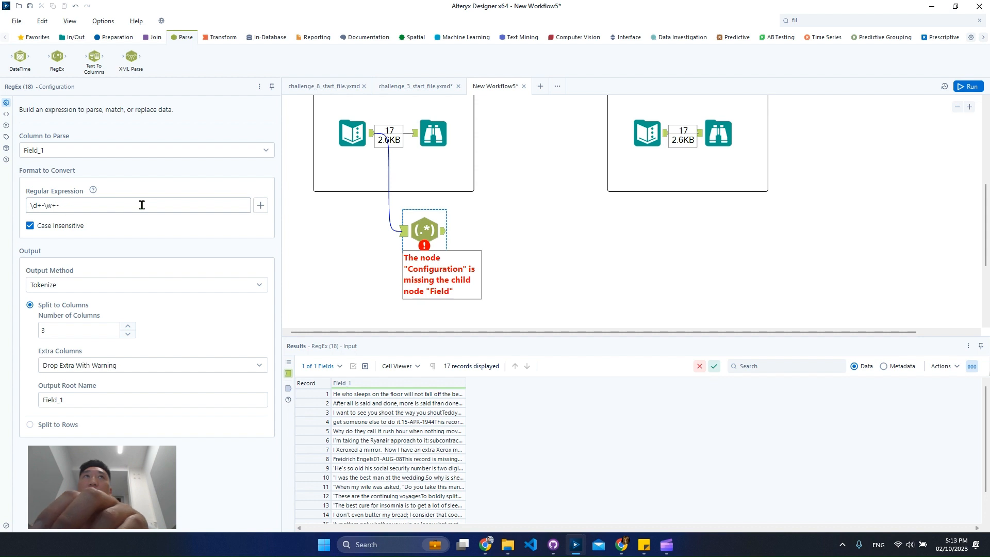
text(\d+)
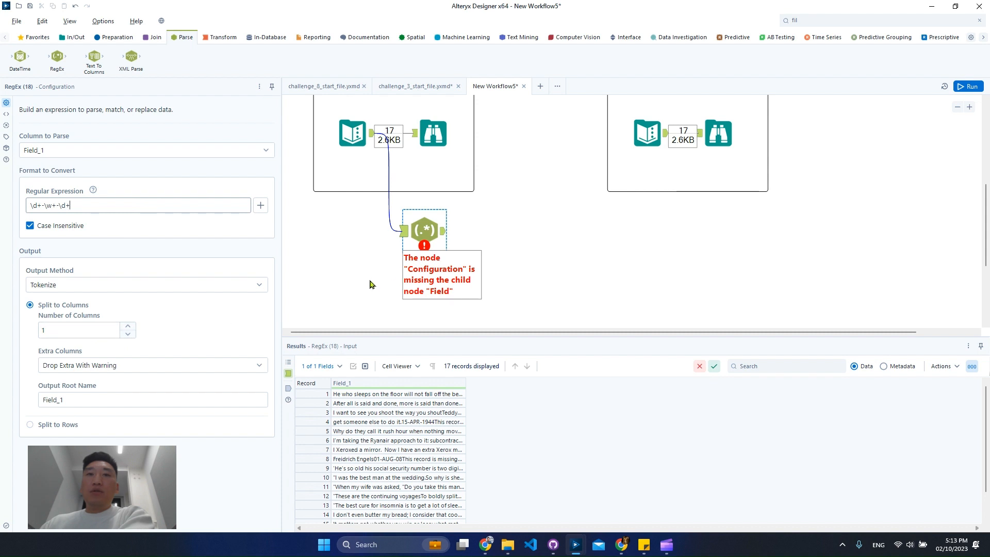
click(973, 86)
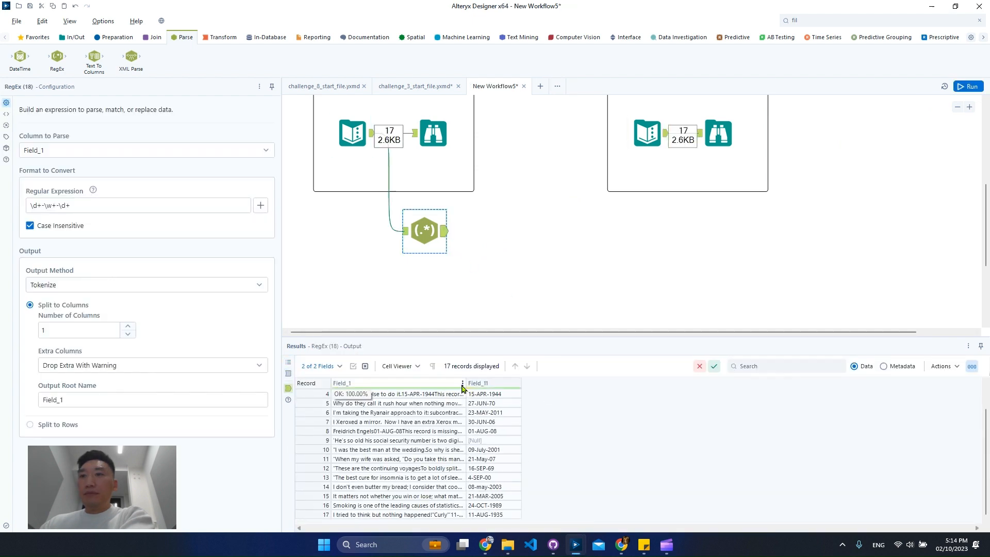
Step: Review the tokenized dates in Field_11 against the widened Field_1 text and the RegEx tool's expression
drag(465, 385, 597, 385)
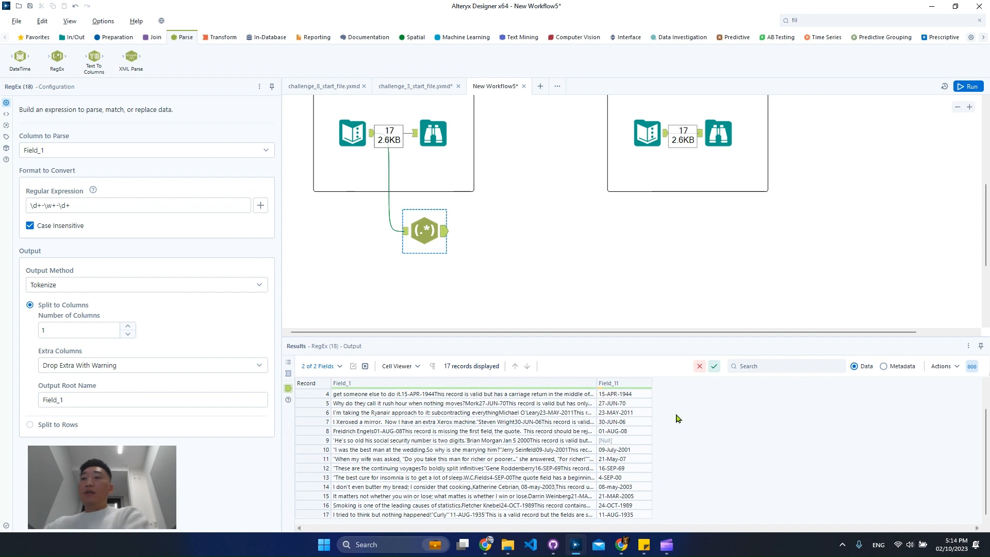
scroll(655, 459, up, 1)
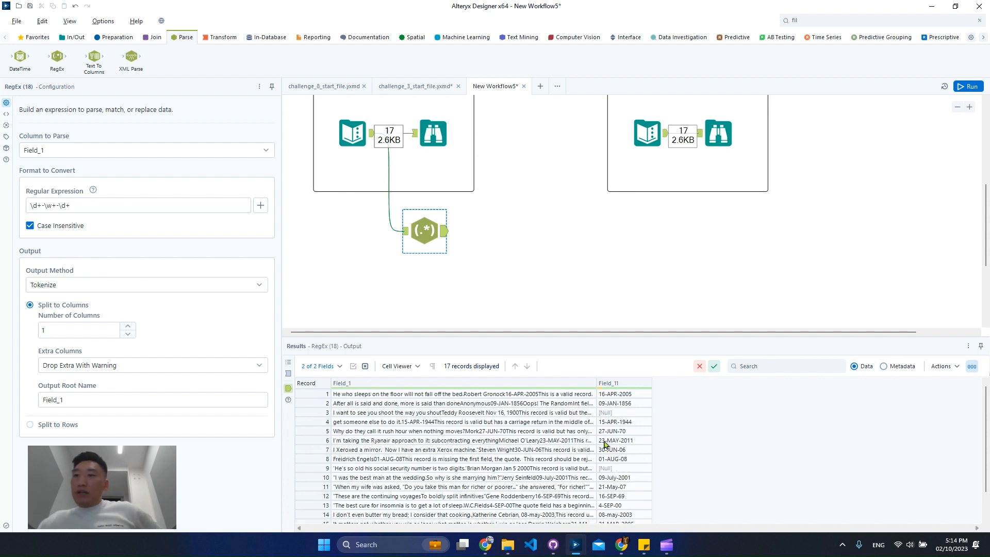
drag(596, 384, 646, 384)
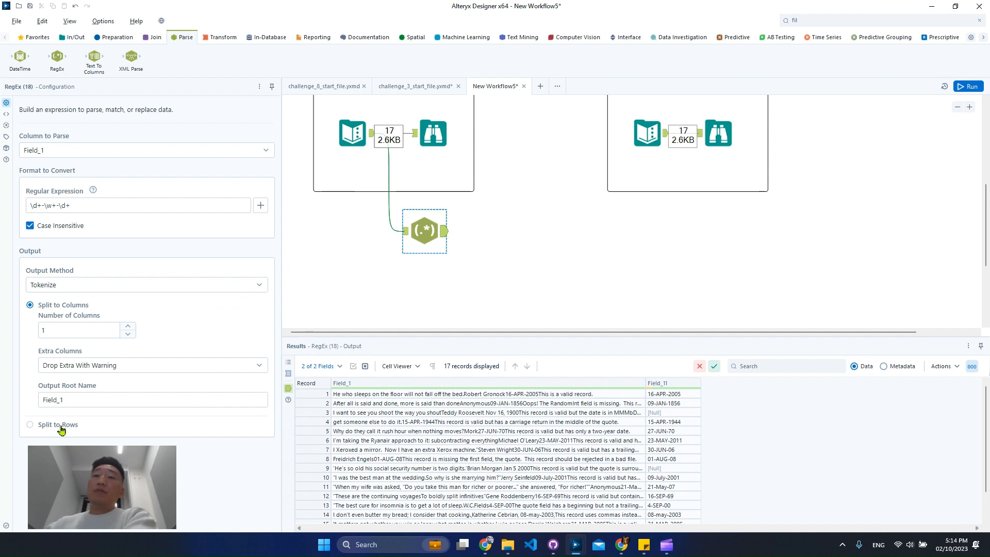
triple_click(137, 204)
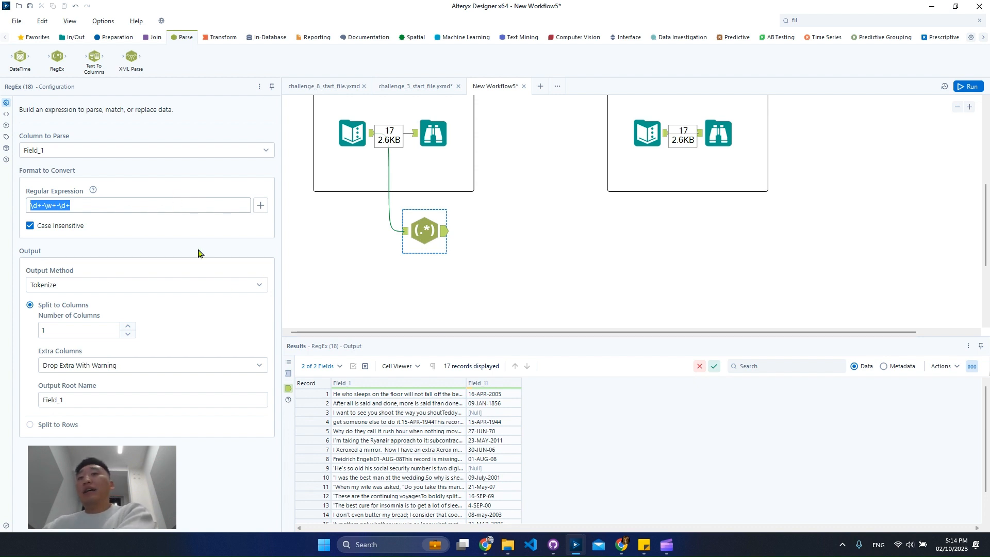
Step: Duplicate the tokenizing RegEx tool, place the copy beneath the original and connect it to the same Text Input
click(415, 215)
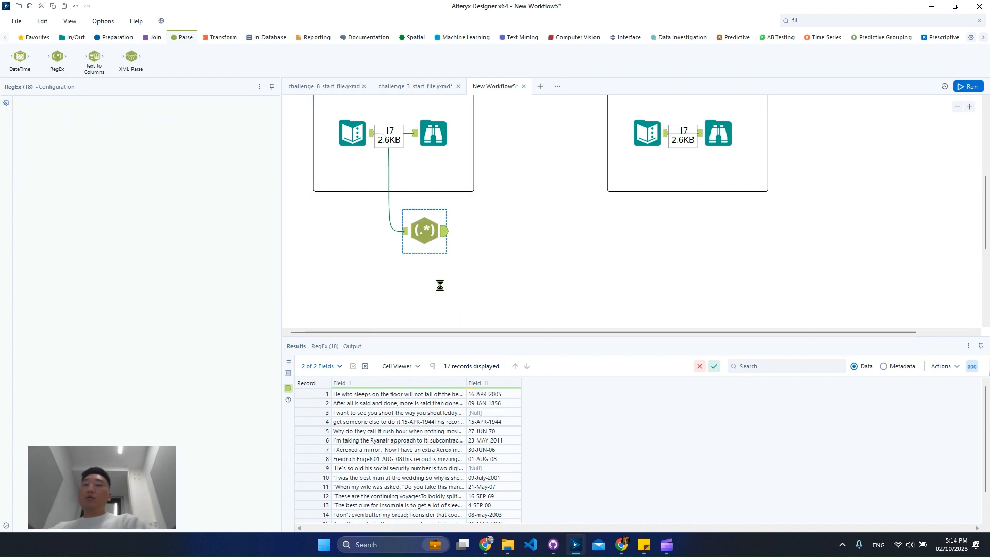
key(ctrl+v)
drag(458, 302, 433, 304)
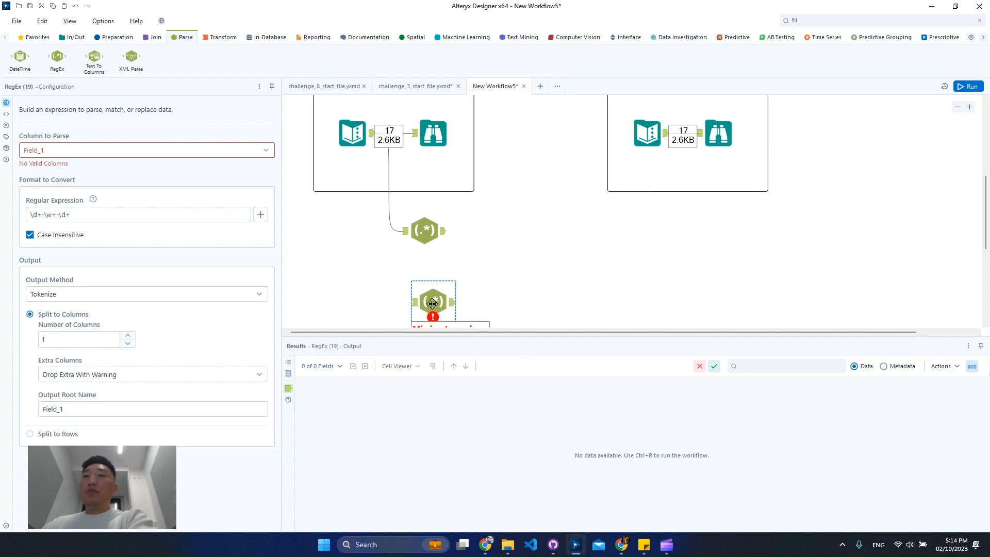
drag(374, 133, 435, 307)
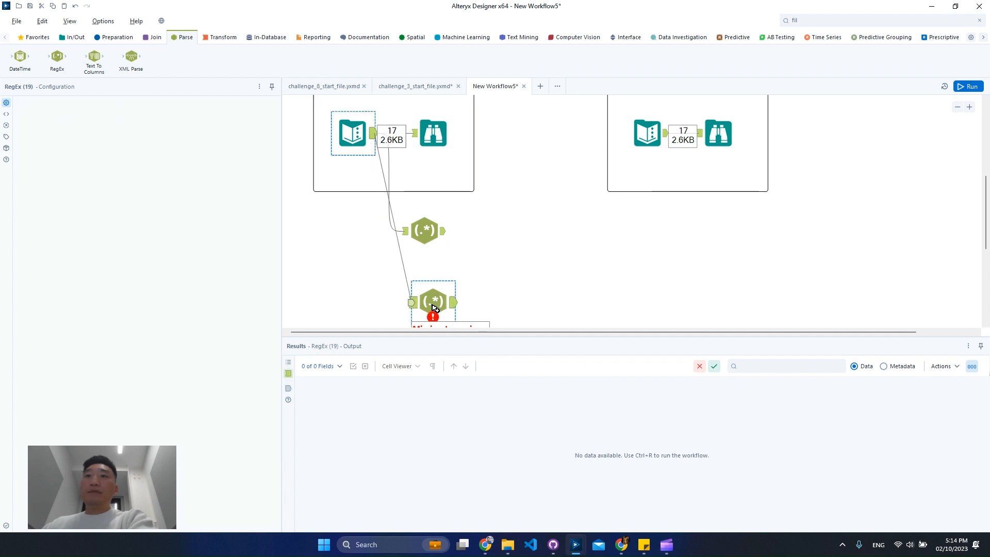
Step: Align the copied RegEx tool beneath the original and change its regular expression to \w+\s\d+,?\d+
key(ctrl+r)
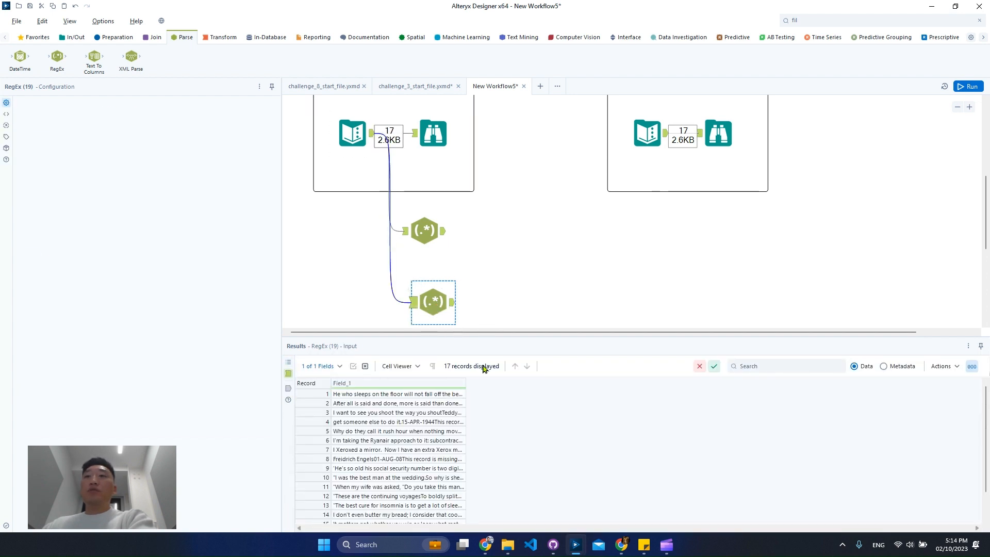
drag(433, 302, 424, 302)
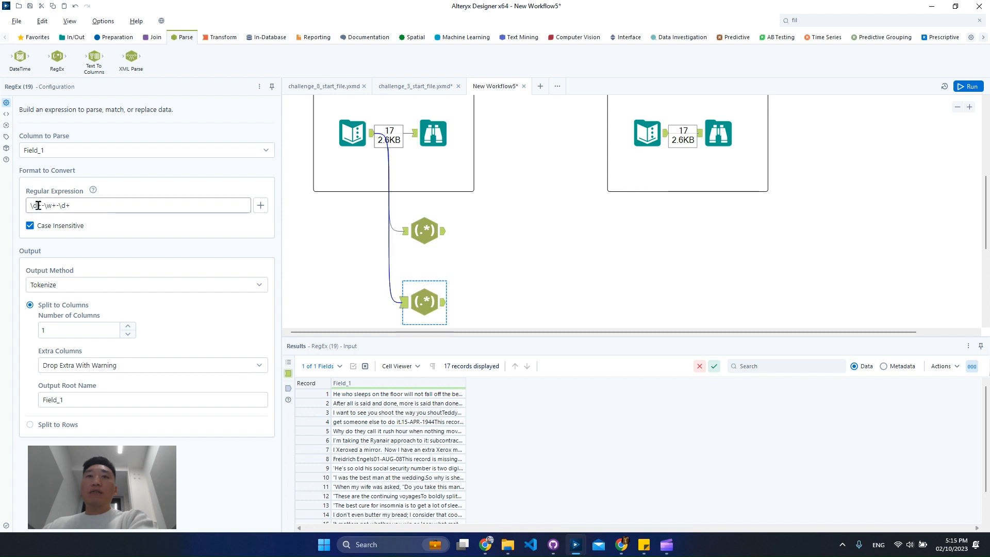
drag(45, 205, 30, 206)
key(BackSpace)
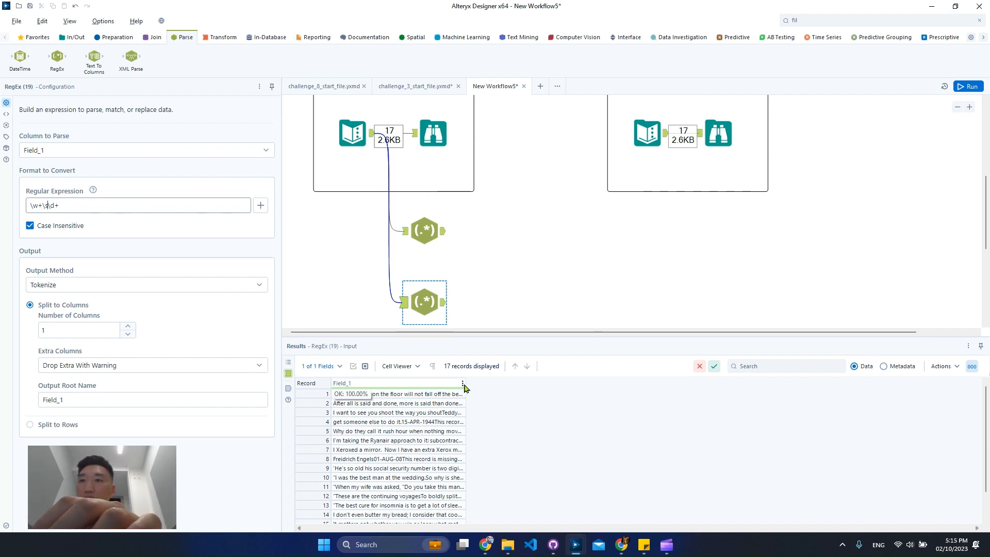
drag(466, 384, 744, 384)
click(461, 415)
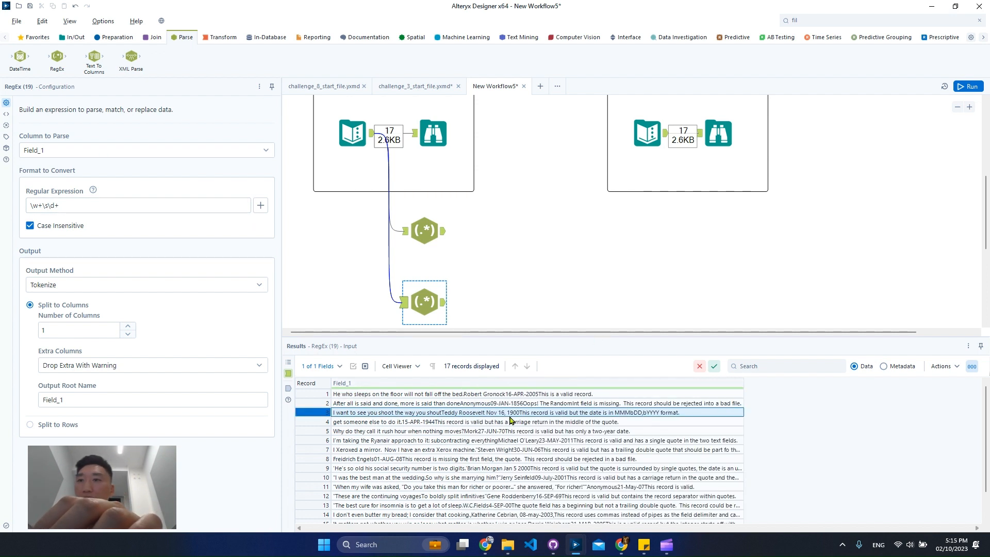
click(46, 206)
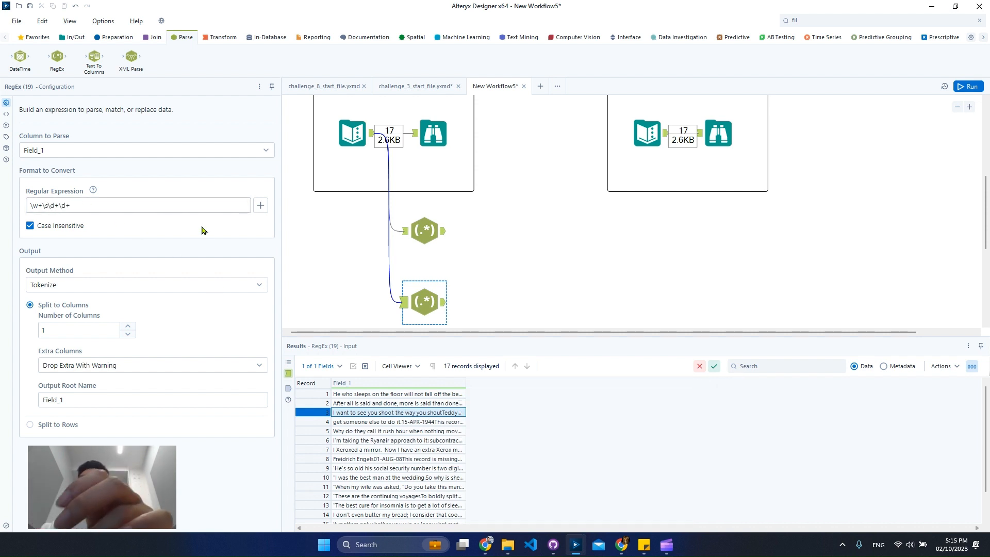
text(,?)
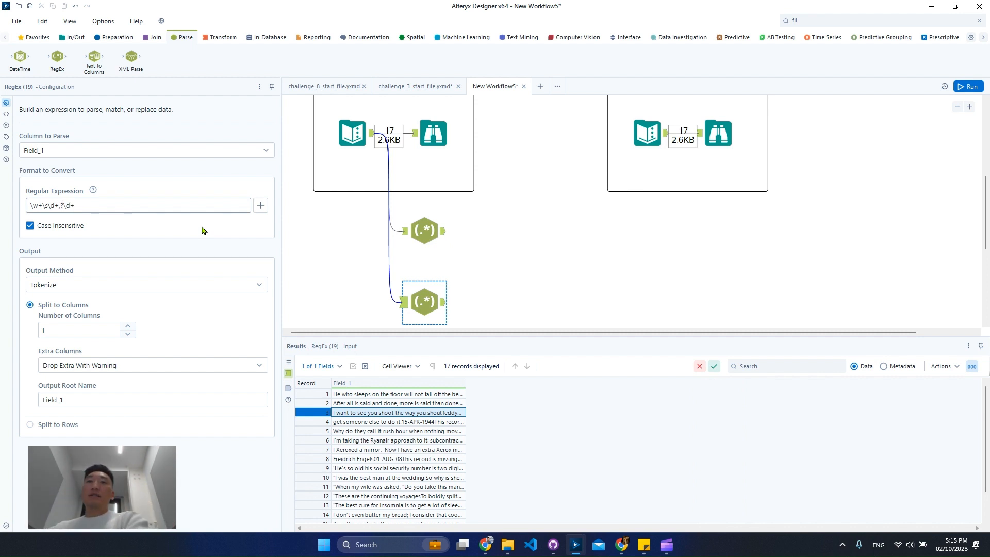
Step: Run the workflow and compare the lower RegEx tool's Field_11 output for records 3 and 9 with the full Field_1 text
click(979, 88)
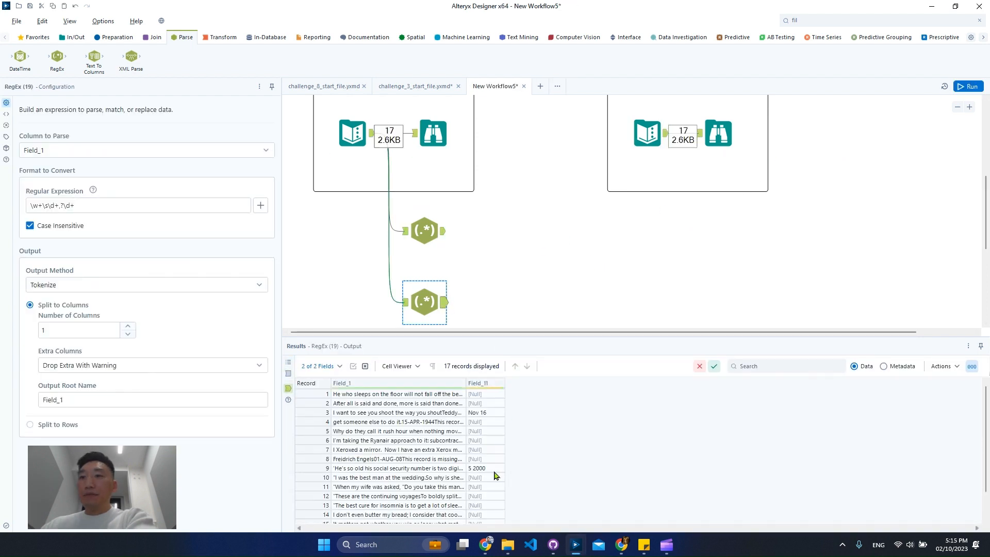
click(496, 469)
drag(466, 382, 674, 382)
click(700, 414)
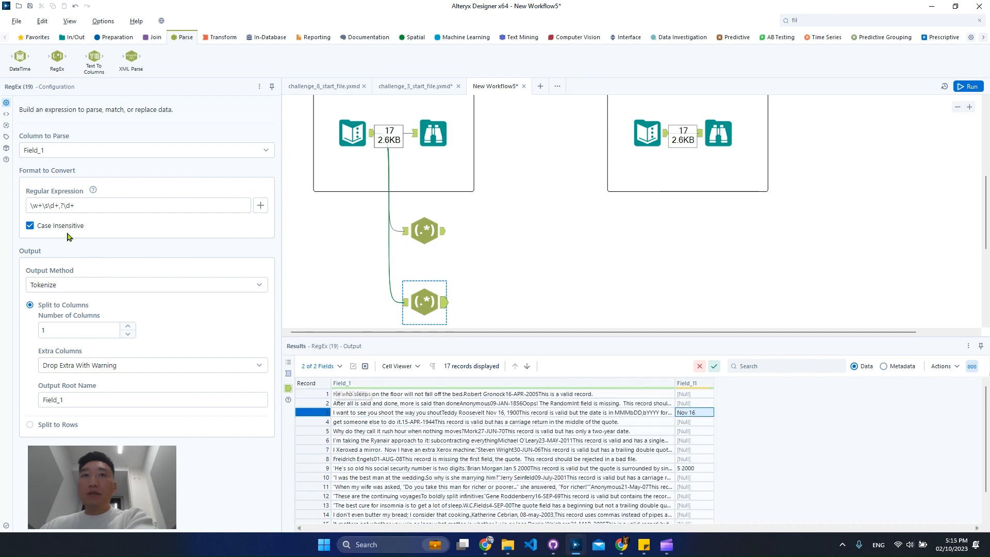
click(61, 206)
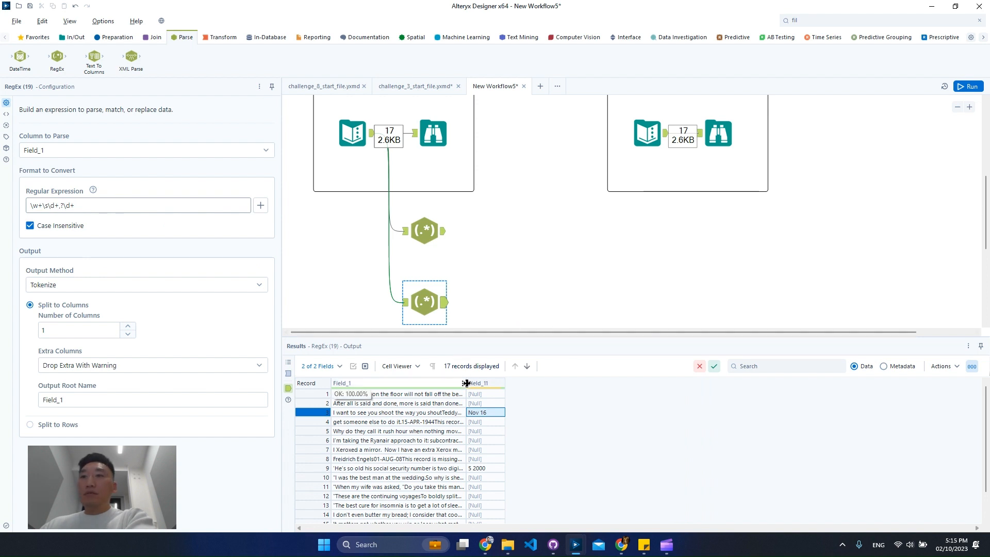
drag(621, 382, 666, 383)
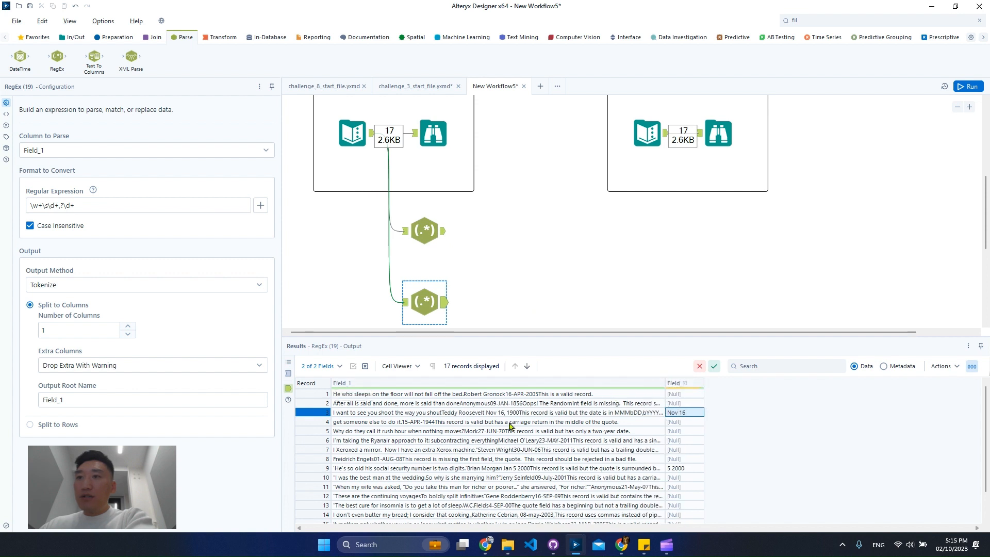
click(93, 205)
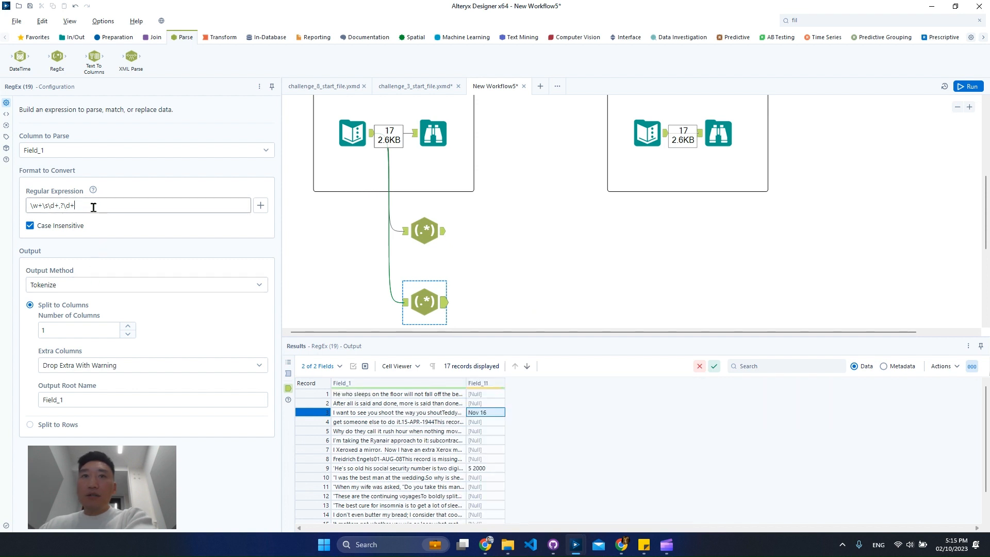
drag(467, 388, 666, 392)
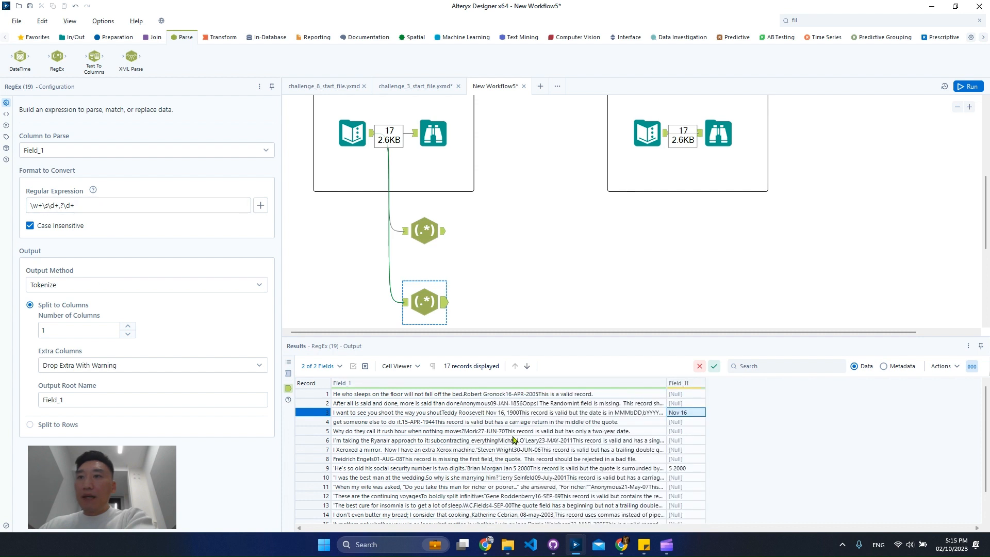
click(519, 417)
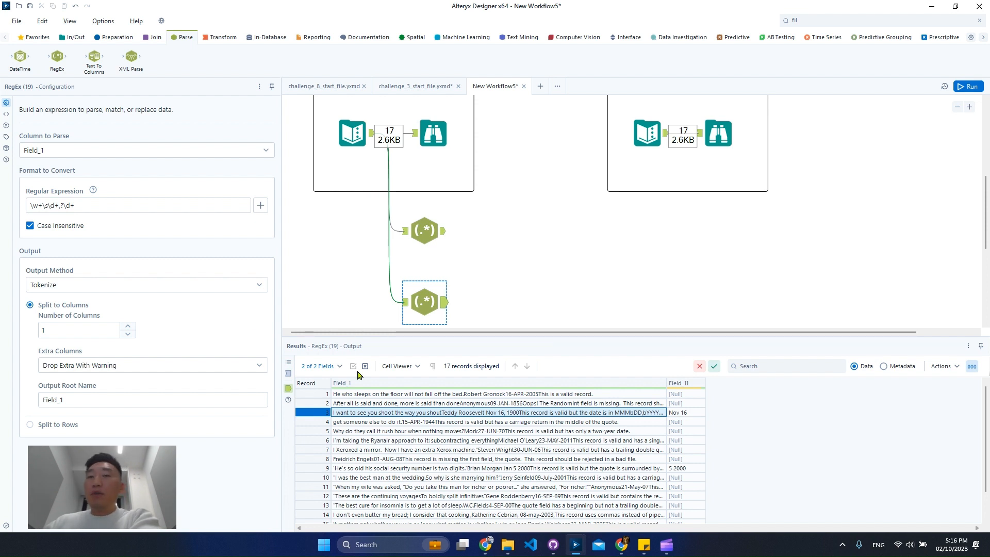
Step: Insert \s before the final \d+ so the lower RegEx tool's expression reads \w+\s\d+,?\s\d+, and rerun the workflow
click(62, 205)
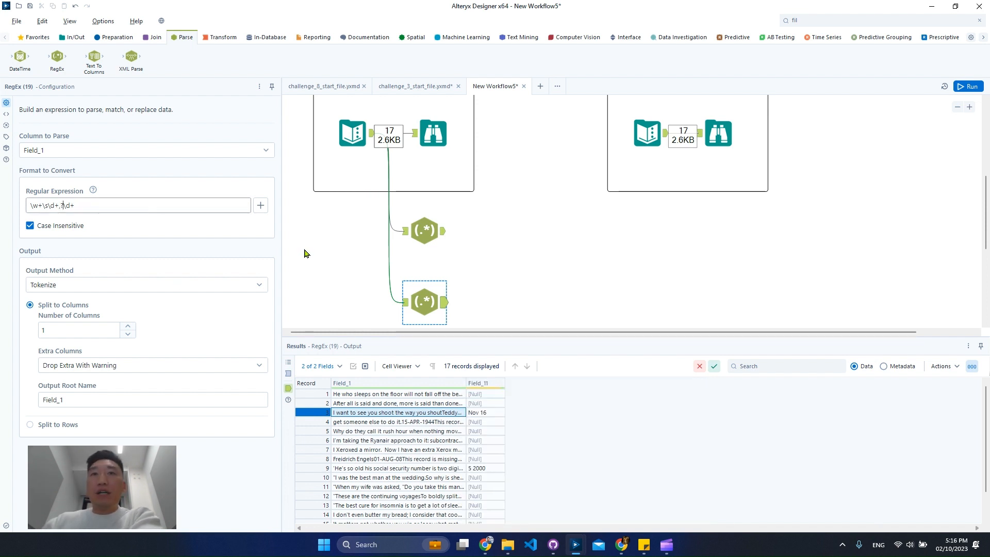
text(\s)
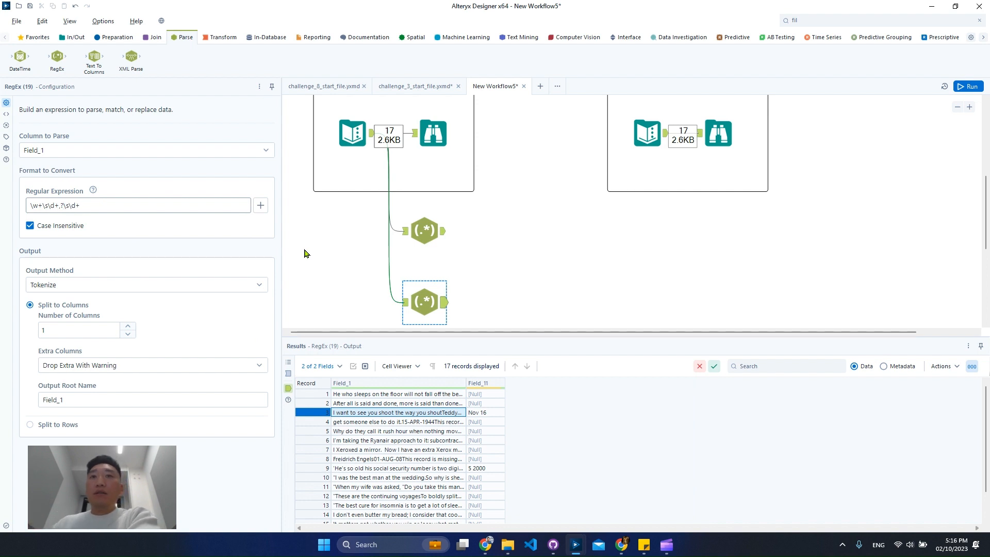
click(463, 471)
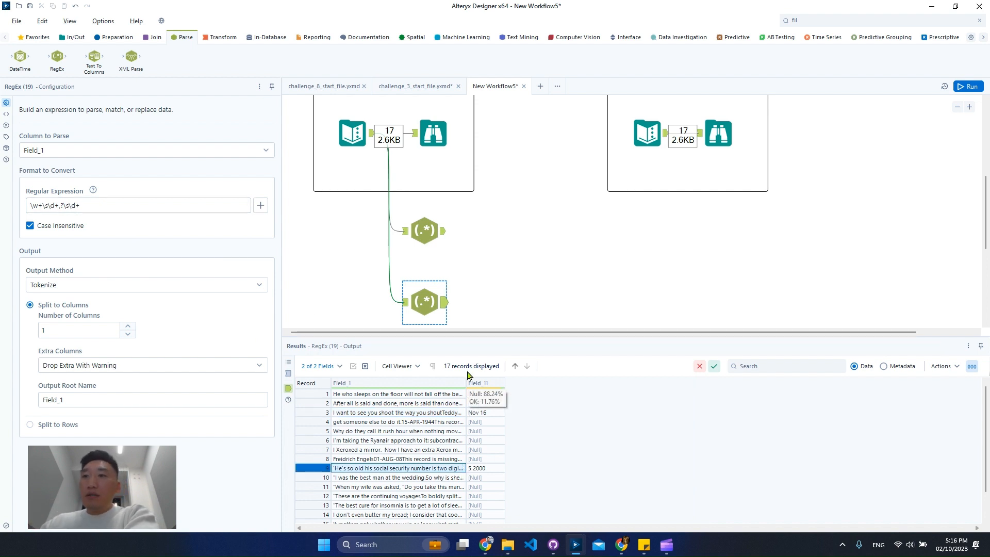
drag(466, 384, 713, 386)
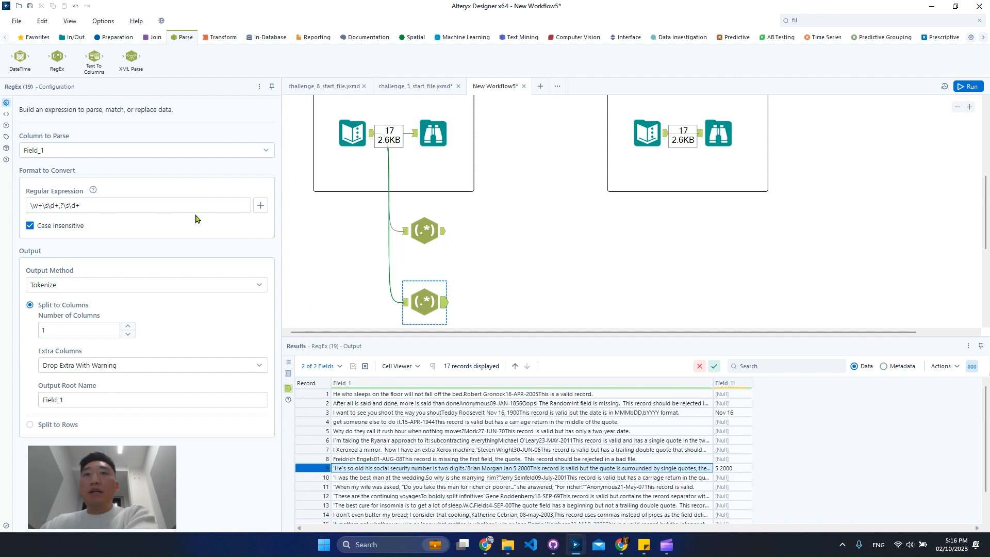
click(970, 87)
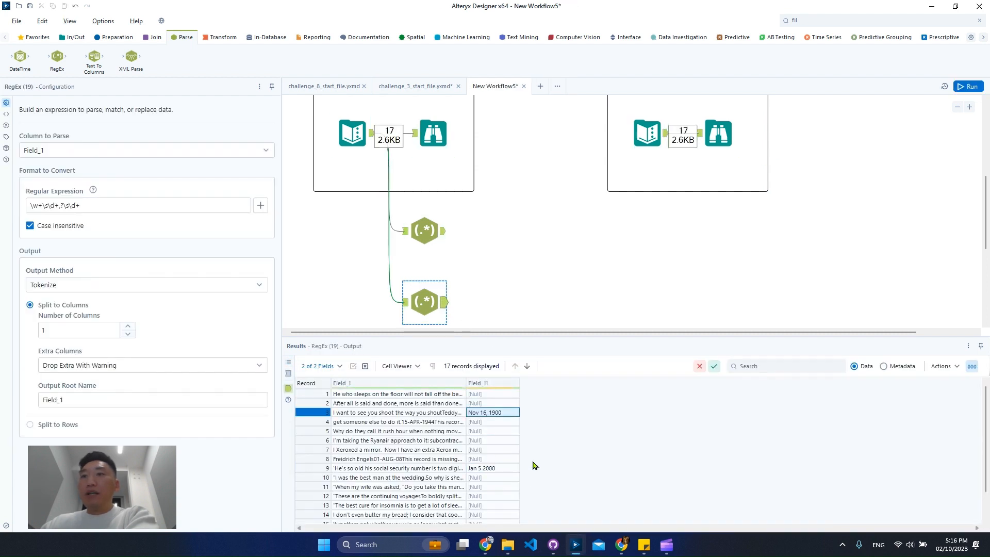
scroll(526, 487, down, 1)
scroll(526, 488, up, 1)
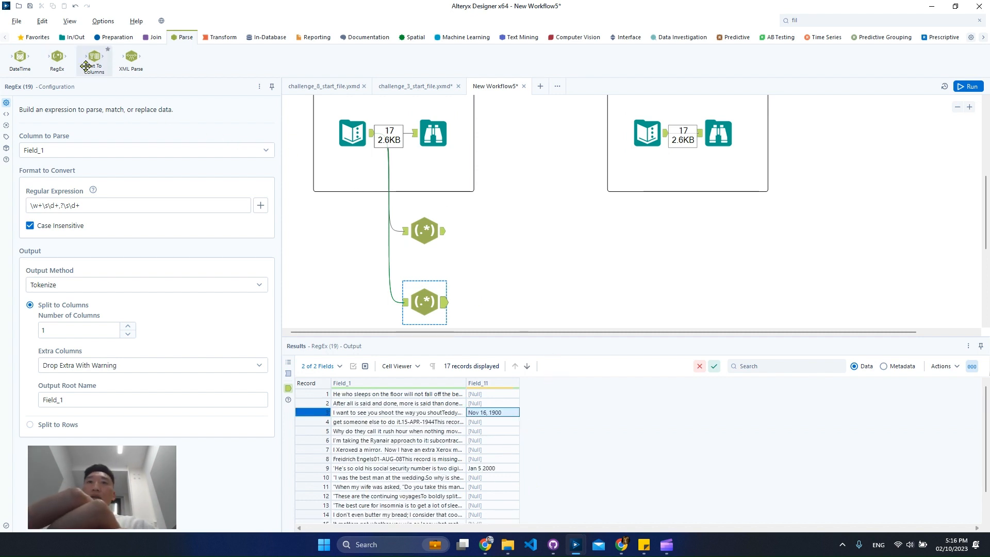
Step: Add a DateTime tool after the upper RegEx tool to convert the string Field_11 from the dd-Mon.-yy format
drag(20, 57, 513, 232)
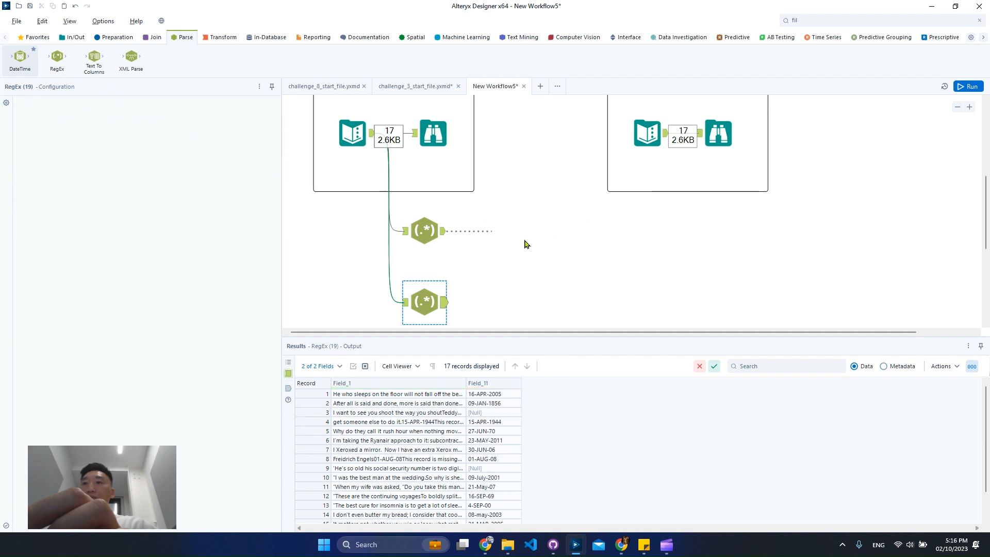
click(197, 164)
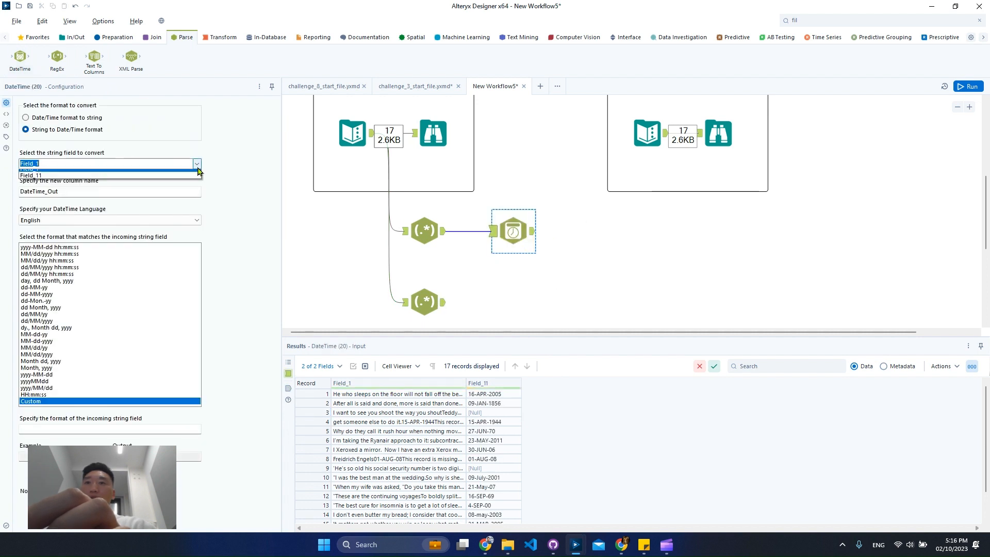
click(140, 180)
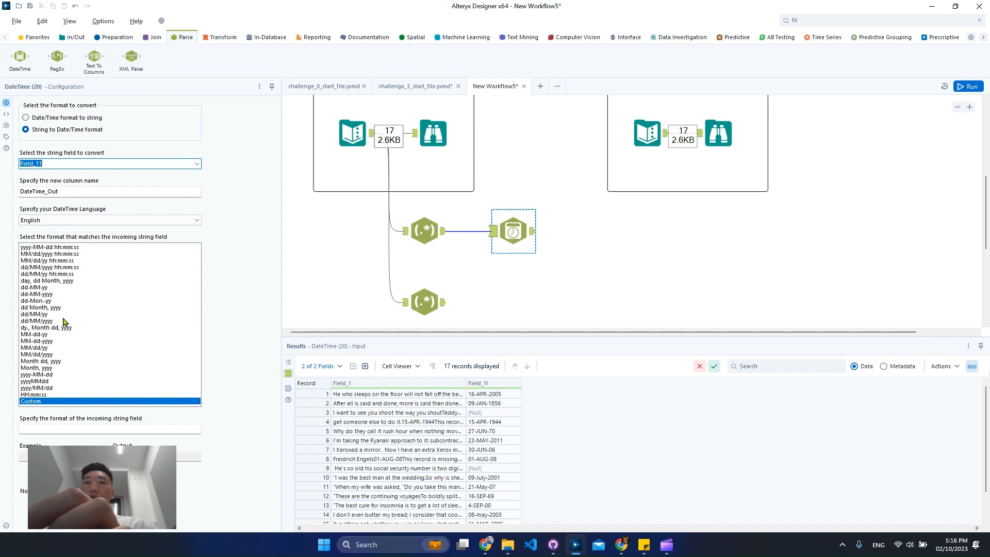
click(46, 300)
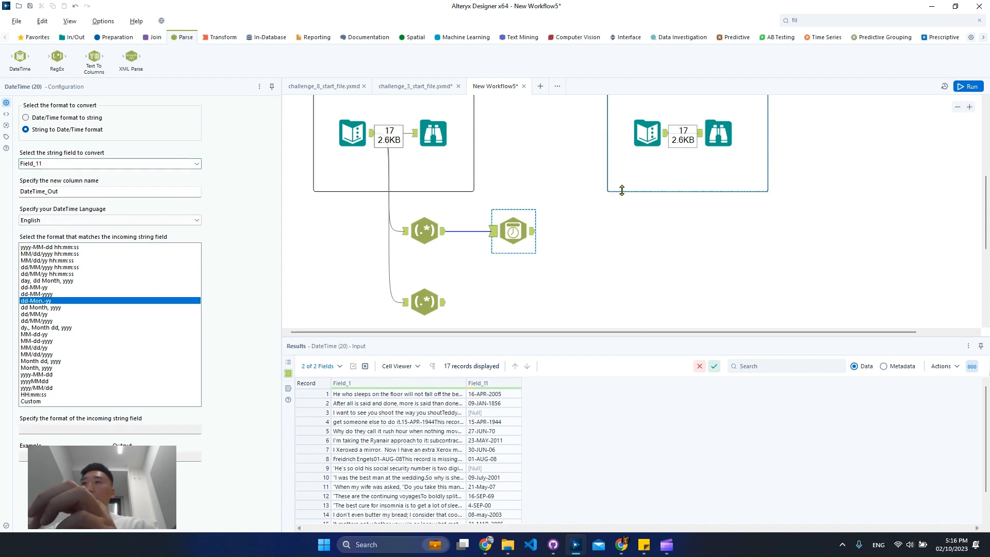
Step: Add a DateTime tool after the lower RegEx tool with the incoming format Month dd, yyyy, and run the workflow
drag(20, 57, 507, 307)
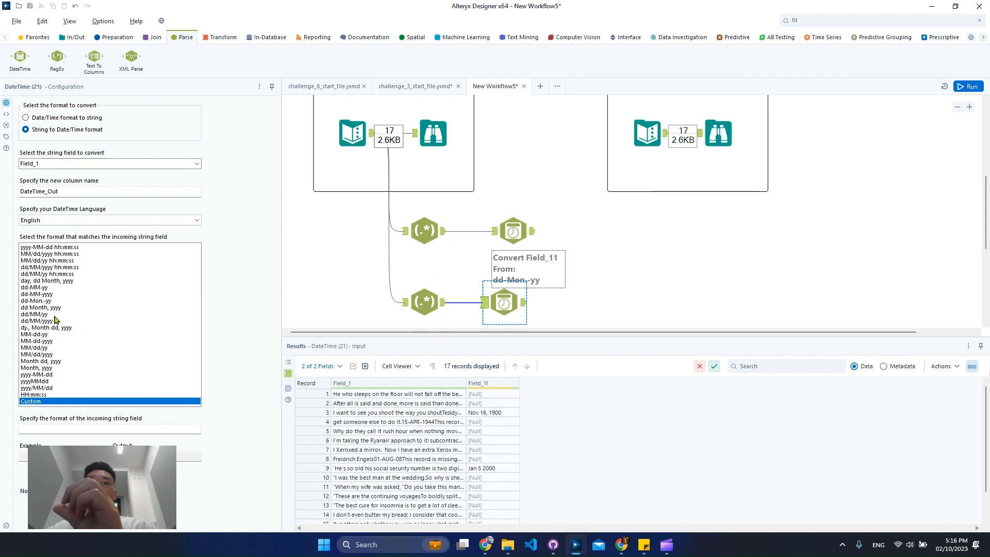
click(56, 301)
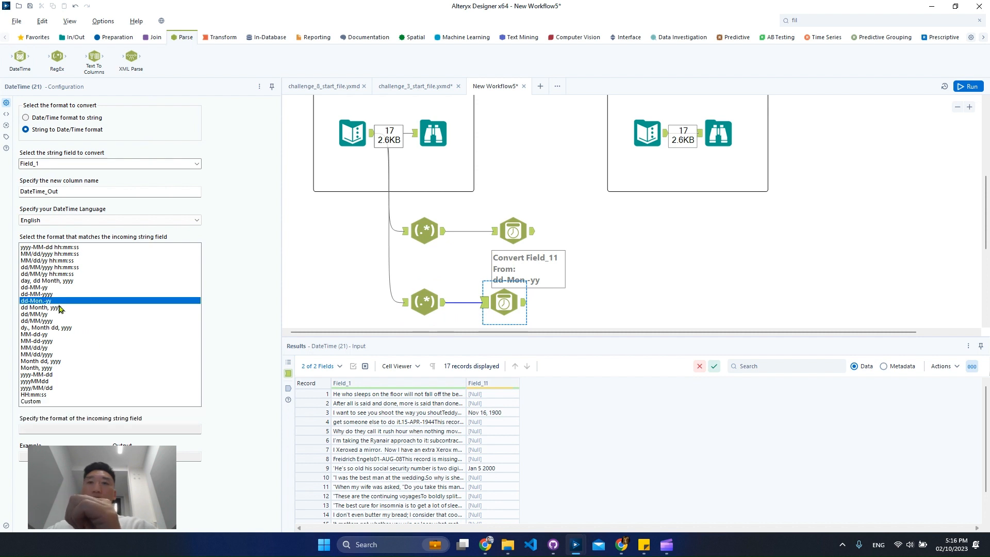
click(61, 308)
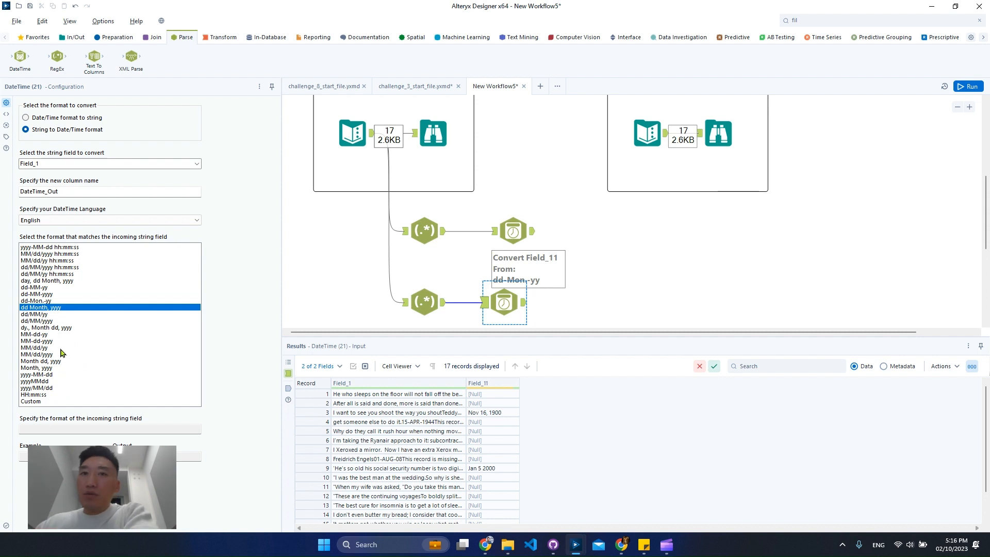
click(48, 341)
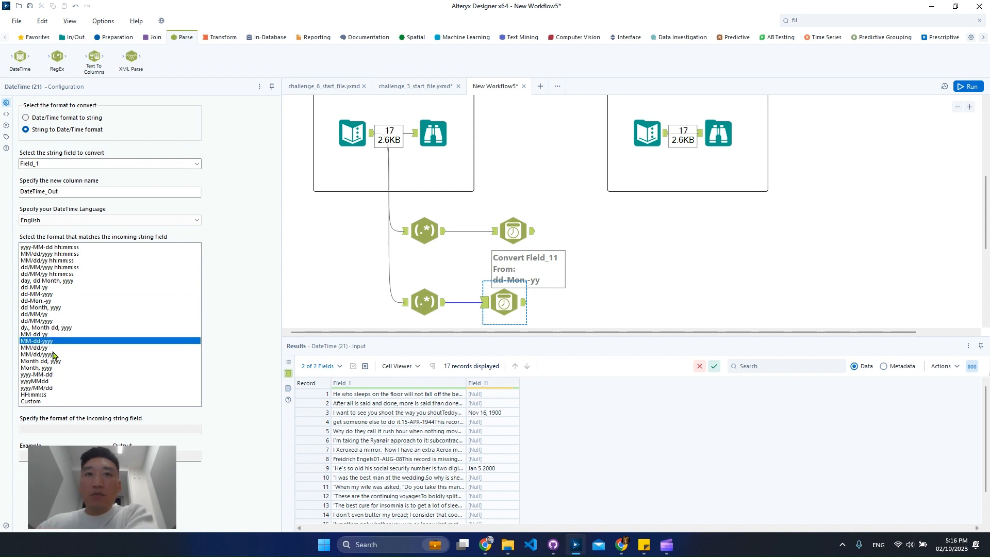
click(59, 362)
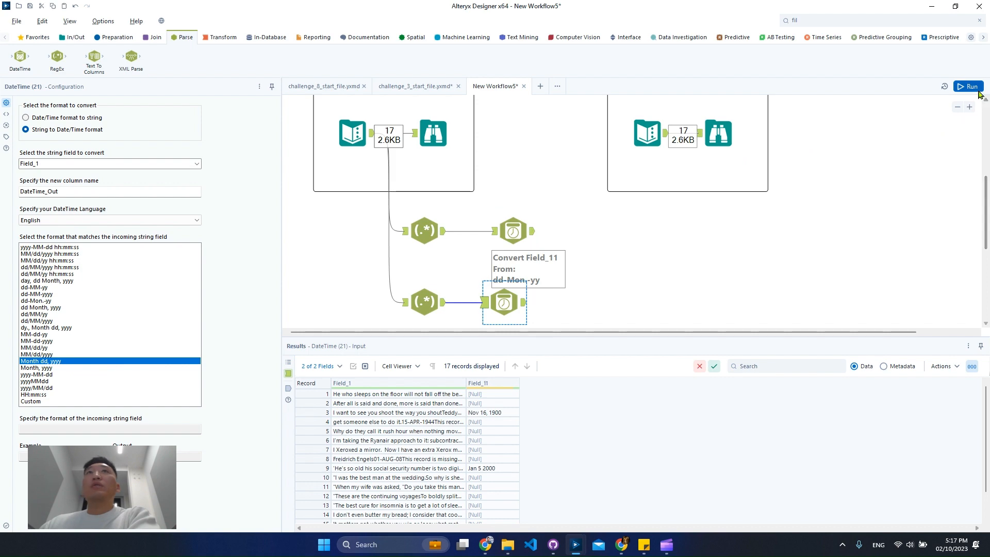
click(978, 88)
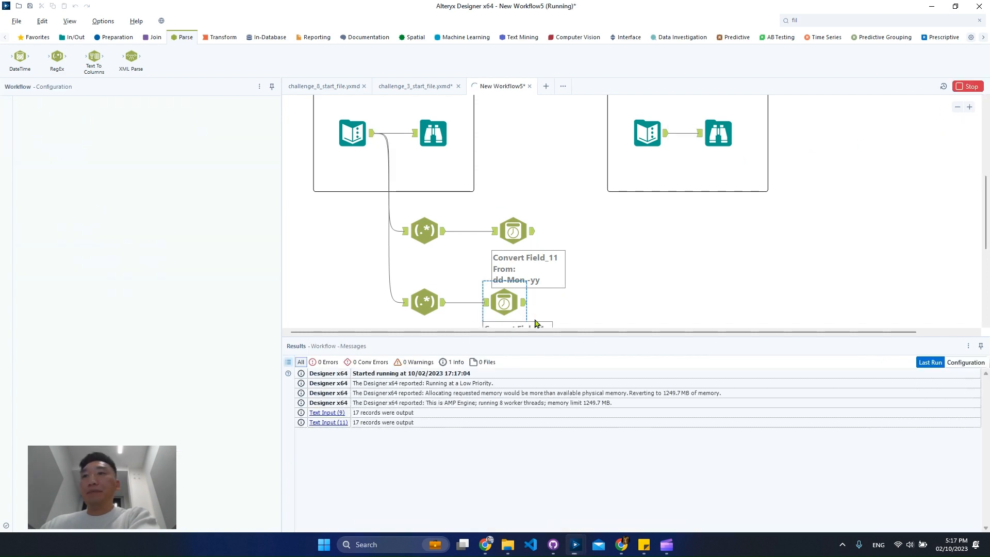
Step: Check the upper DateTime tool's DateTime_Out values against the tokenized dates in Field_11
click(534, 232)
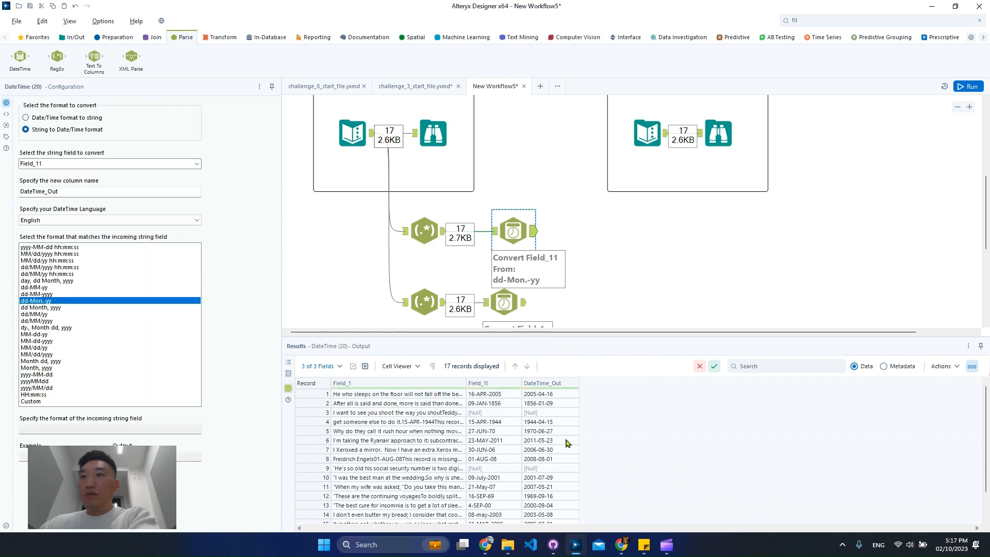
scroll(570, 439, down, 1)
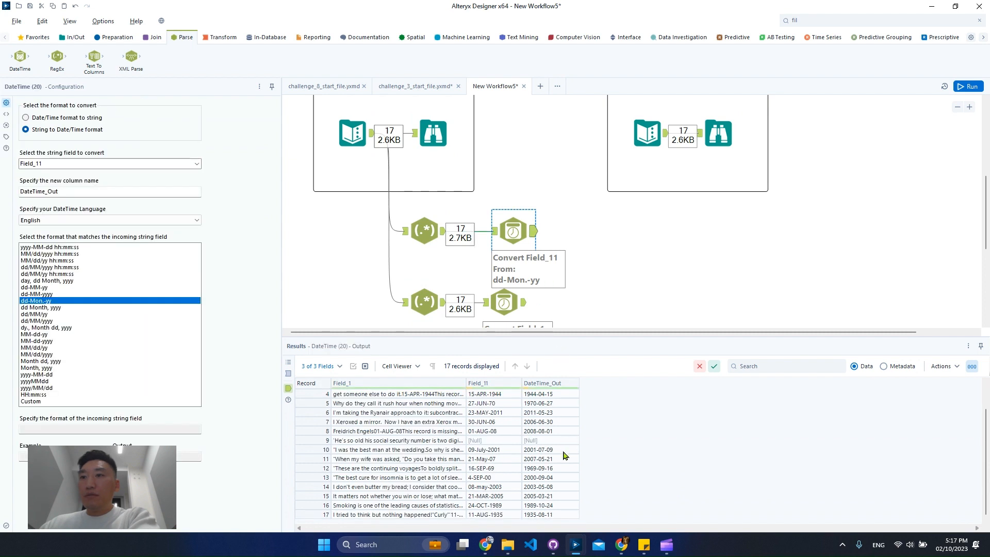
scroll(565, 456, up, 1)
drag(557, 398, 560, 407)
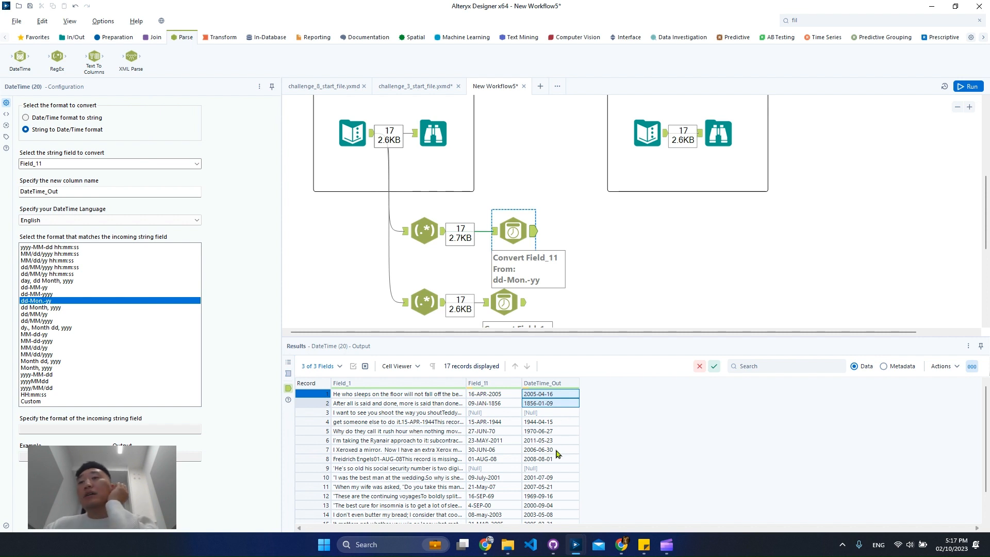
drag(559, 422, 558, 462)
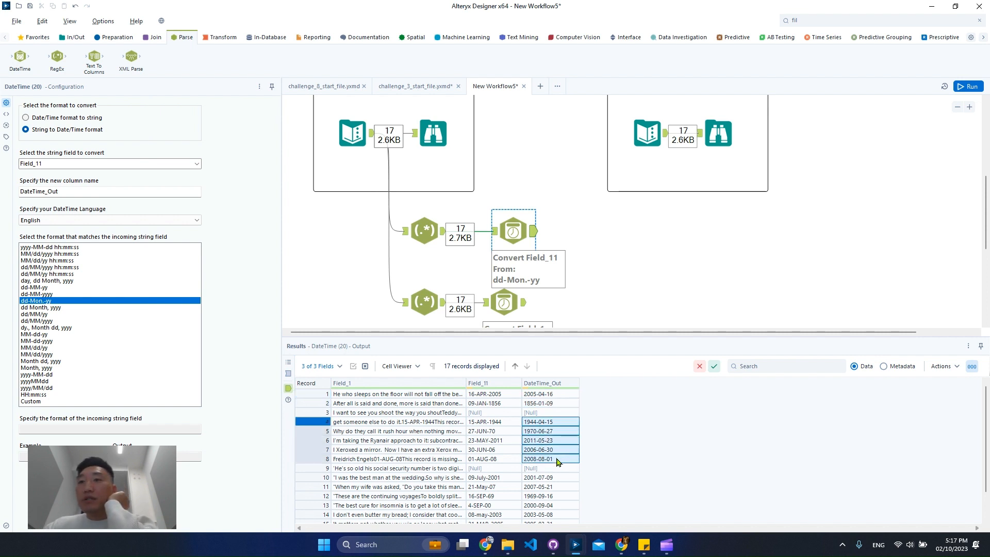
click(557, 479)
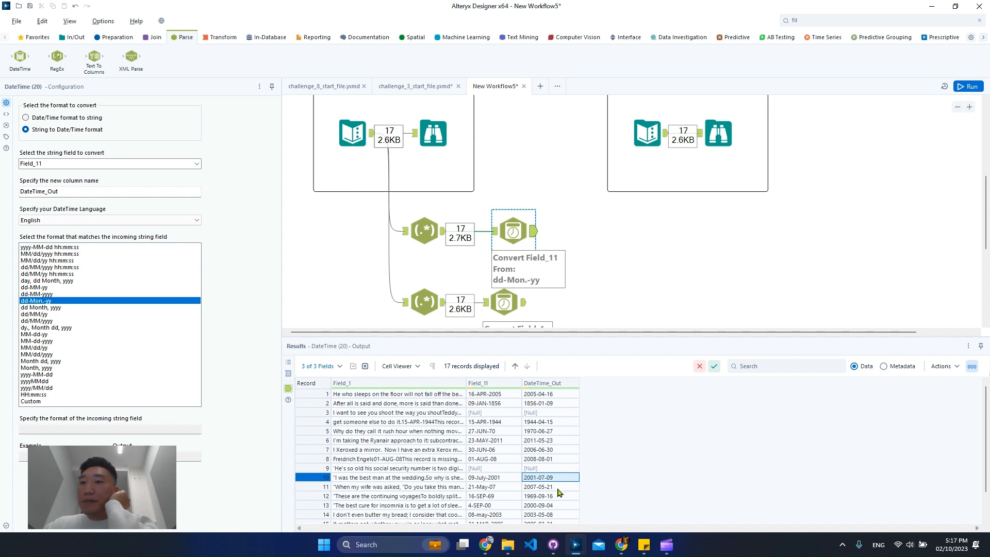
click(559, 489)
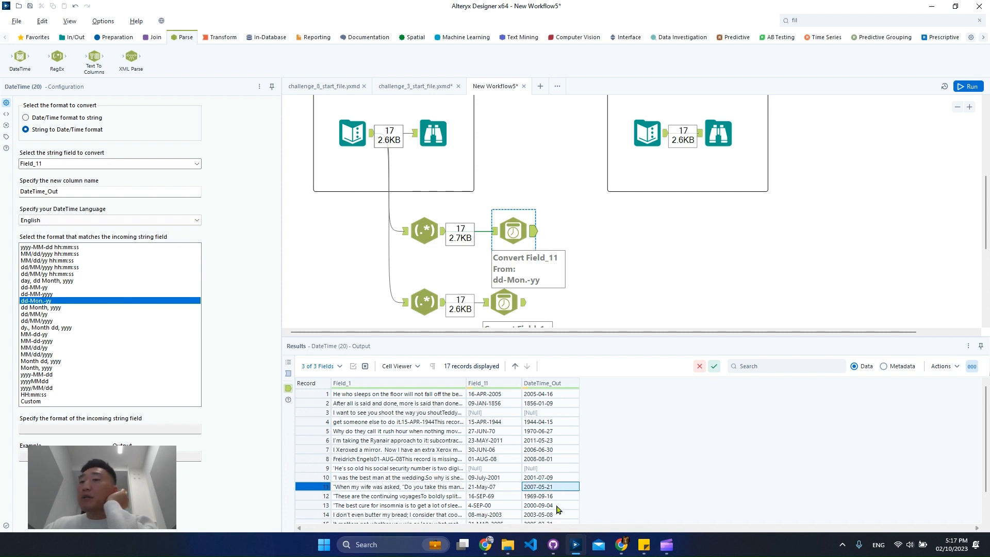
Step: Set the lower DateTime tool's incoming format to Custom with Mon dd, yyyy, run the workflow and check its output
scroll(567, 302, down, 3)
click(505, 216)
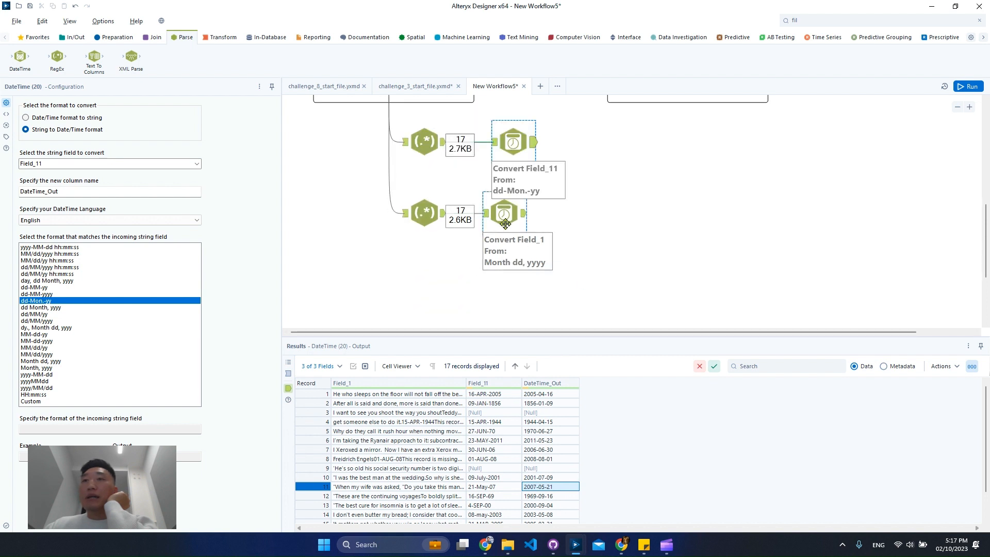
drag(506, 220, 523, 229)
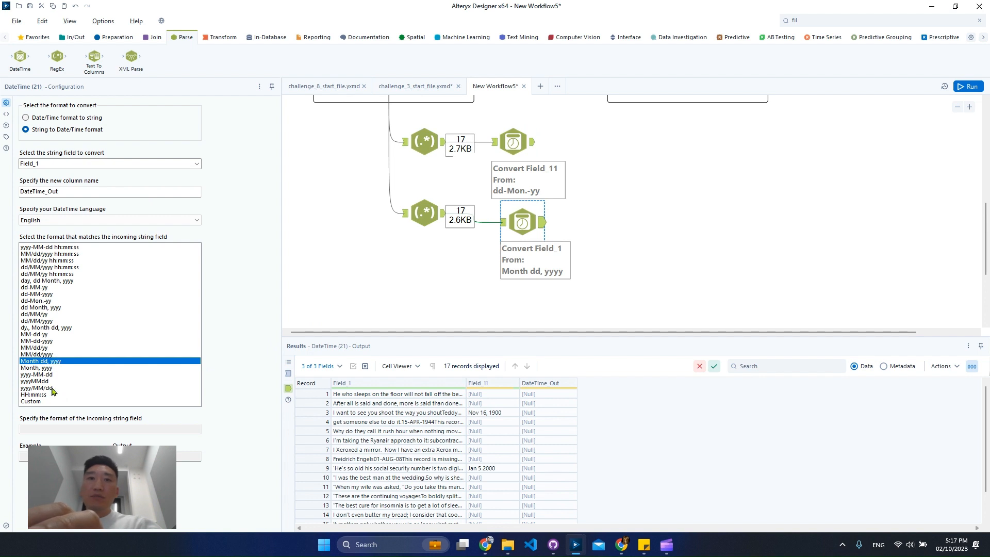
click(48, 401)
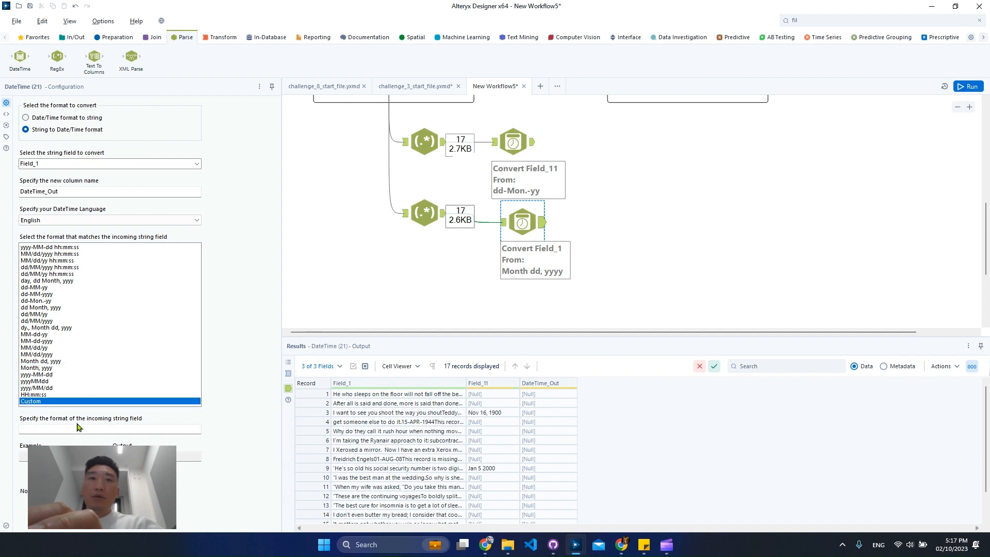
click(76, 429)
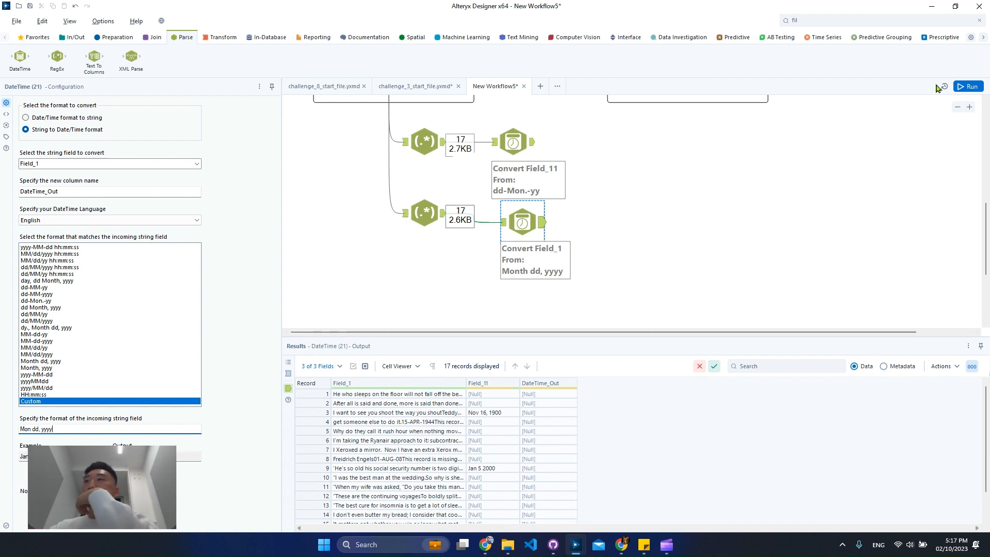
click(968, 87)
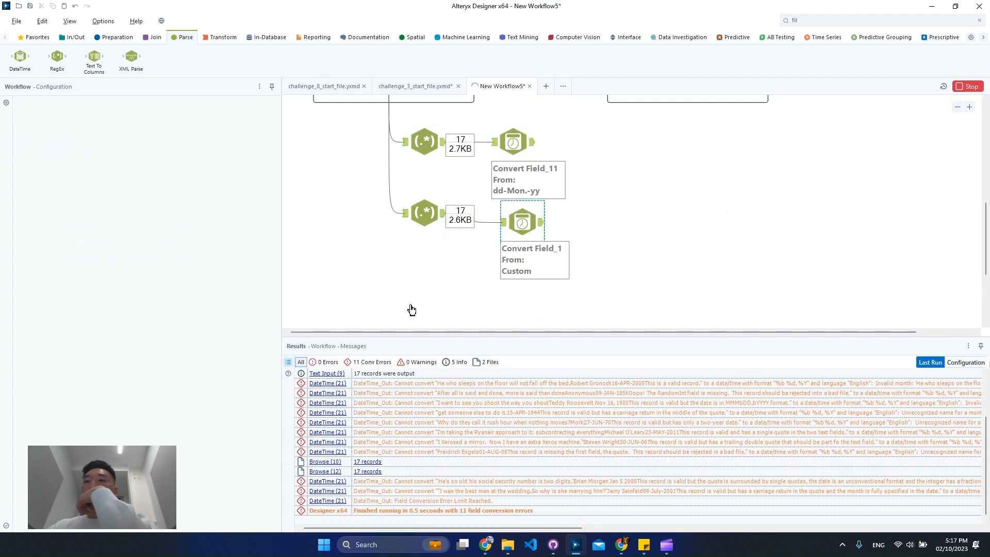
click(330, 383)
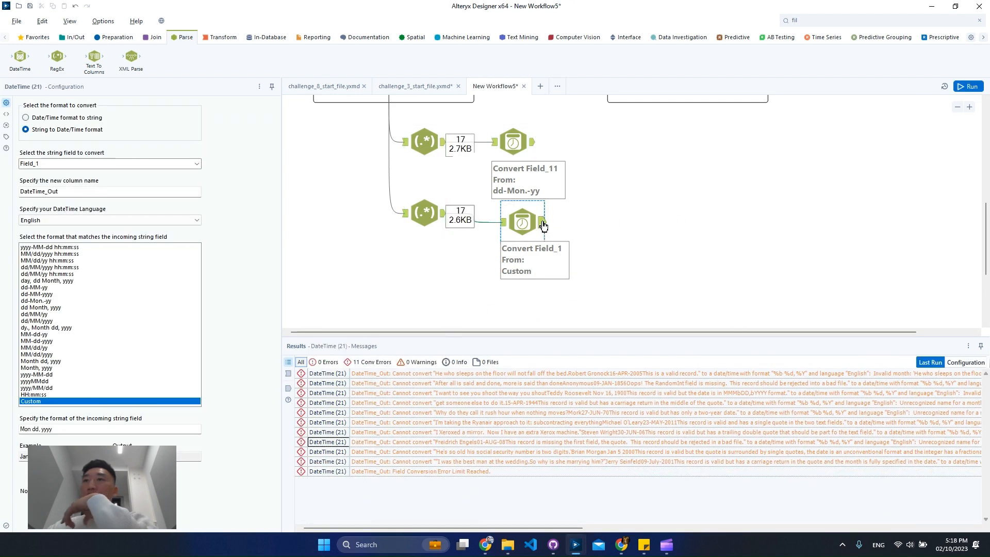
click(543, 223)
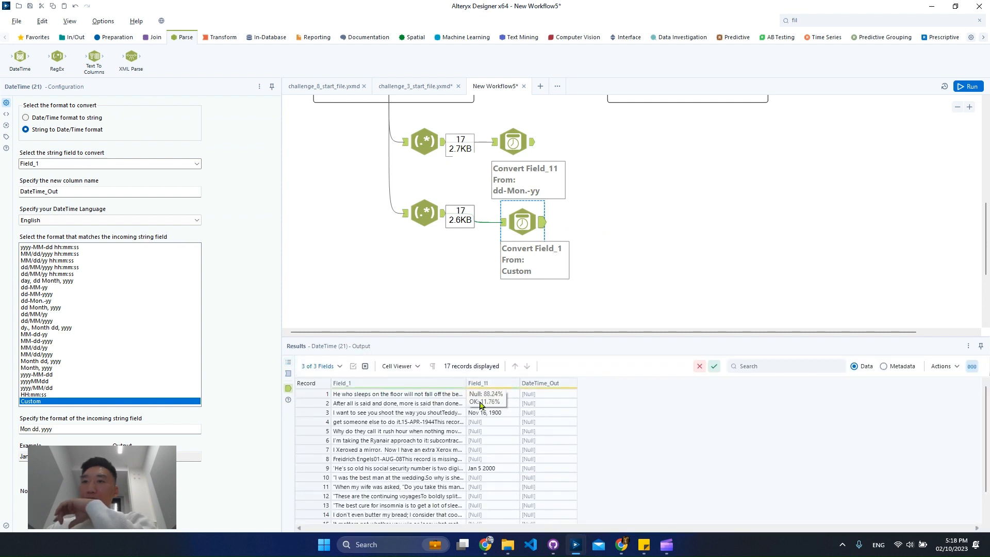
Step: Insert a Formula tool between the lower RegEx and DateTime tools, with Field_11 as its output column
drag(517, 221, 597, 221)
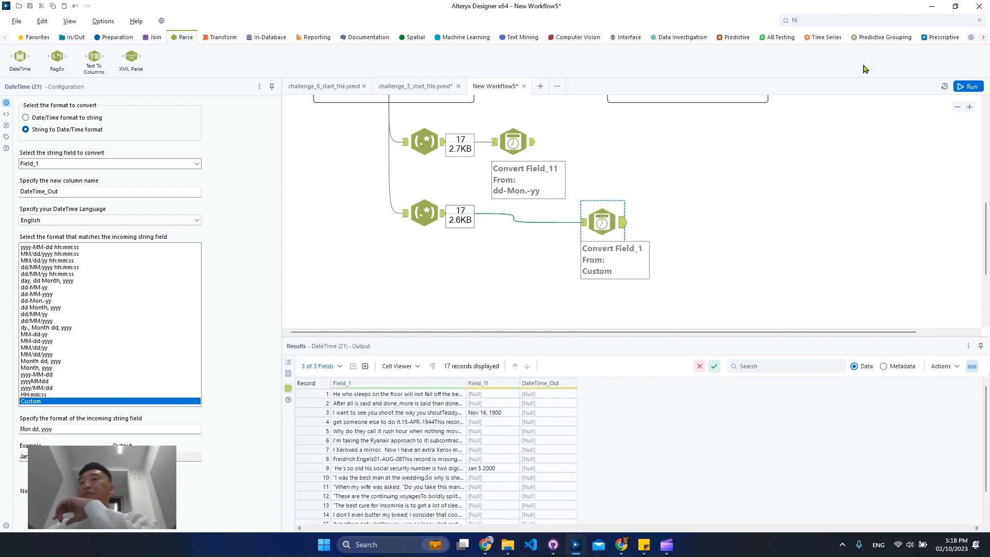
click(836, 22)
text(for)
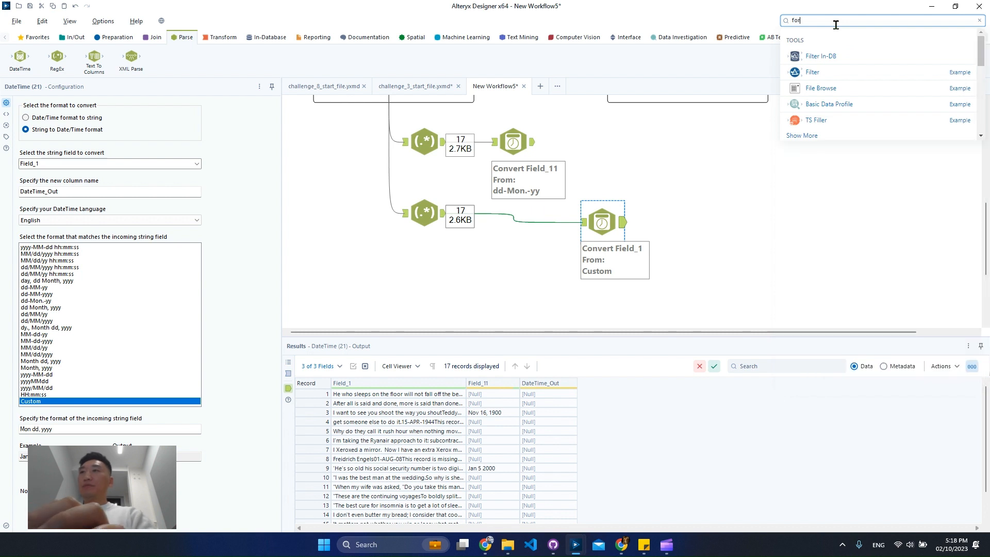
drag(819, 120, 513, 214)
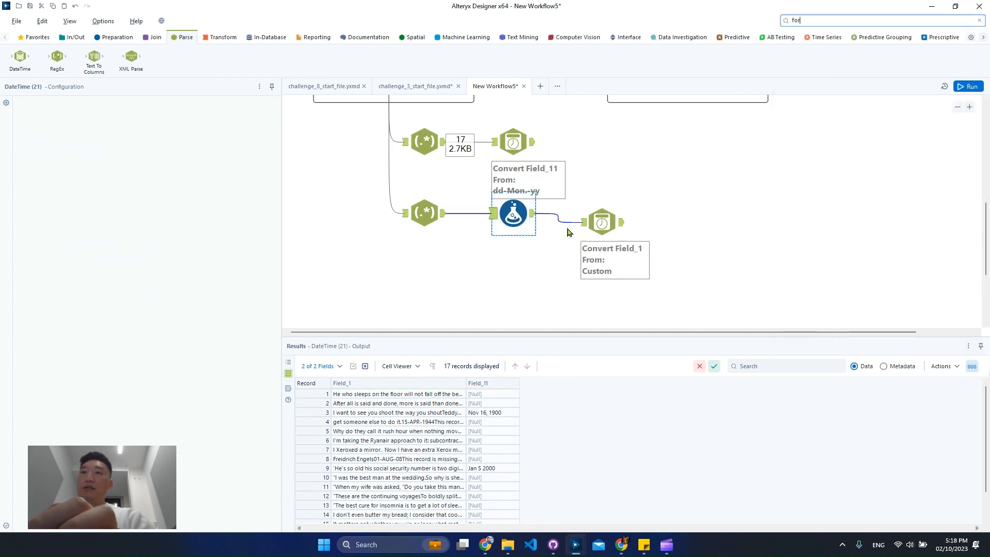
click(72, 113)
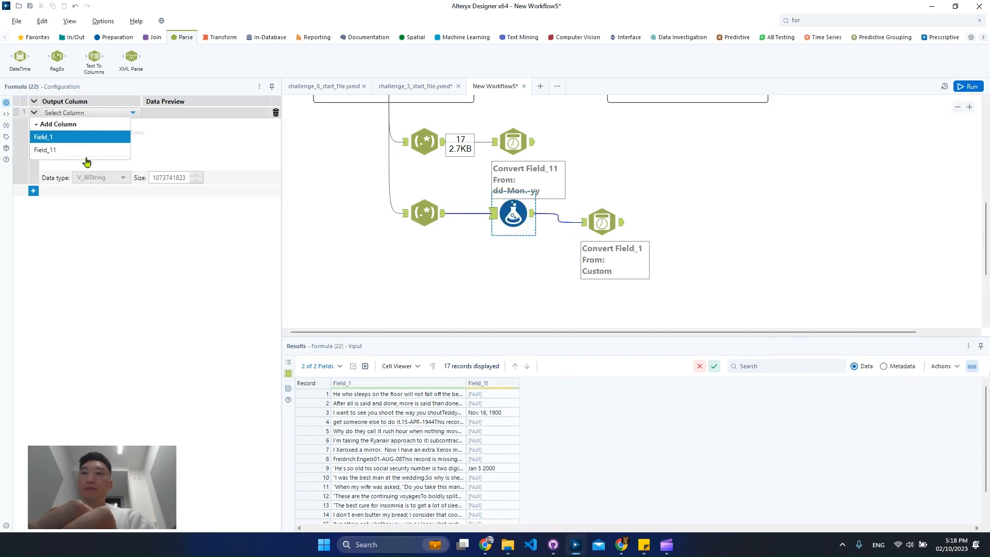
click(89, 149)
Step: Write the Formula expression Replace([Field_11], ',', '') to strip the commas from the tokenized dates
click(99, 132)
text(rget, Rep)
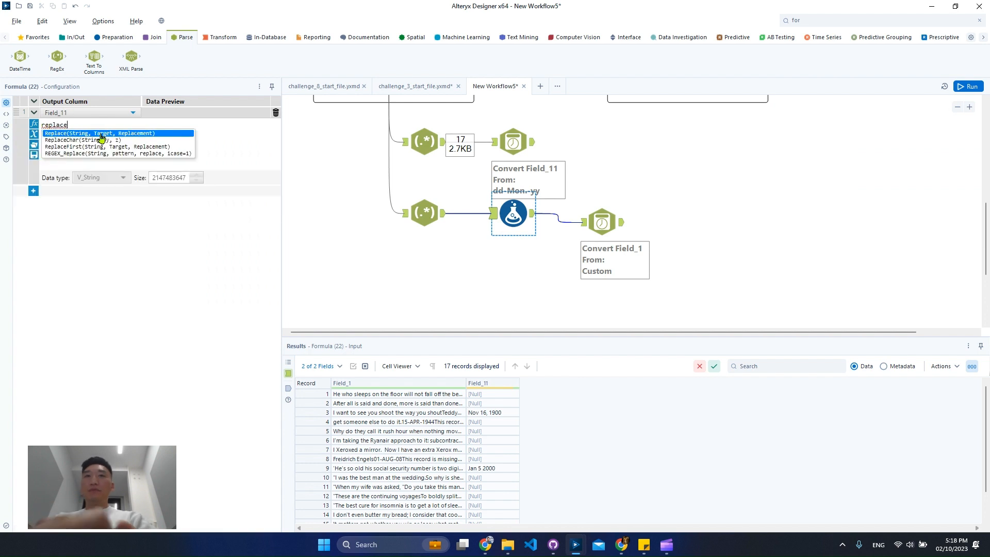
text(lace)
click(102, 134)
text(fie, Target, Replacement))
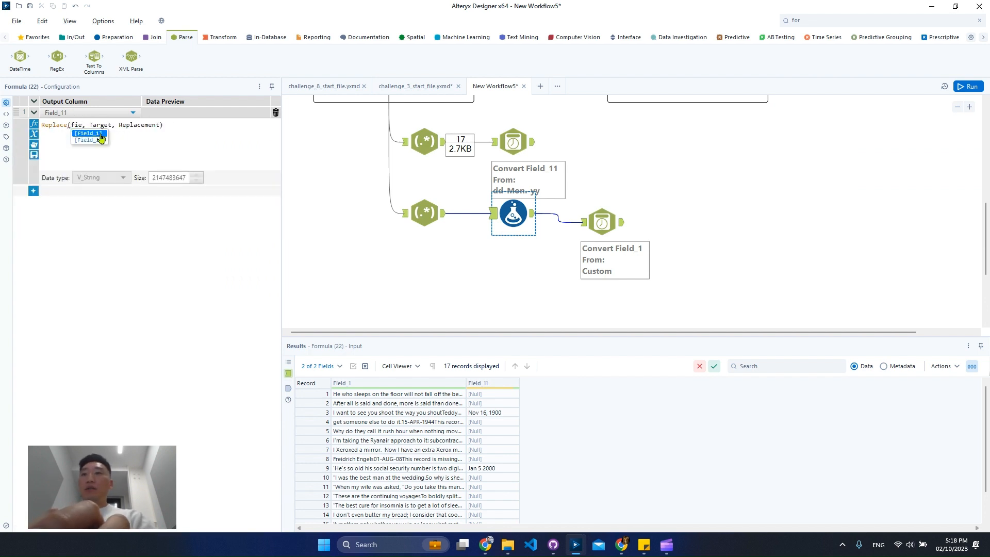
click(99, 140)
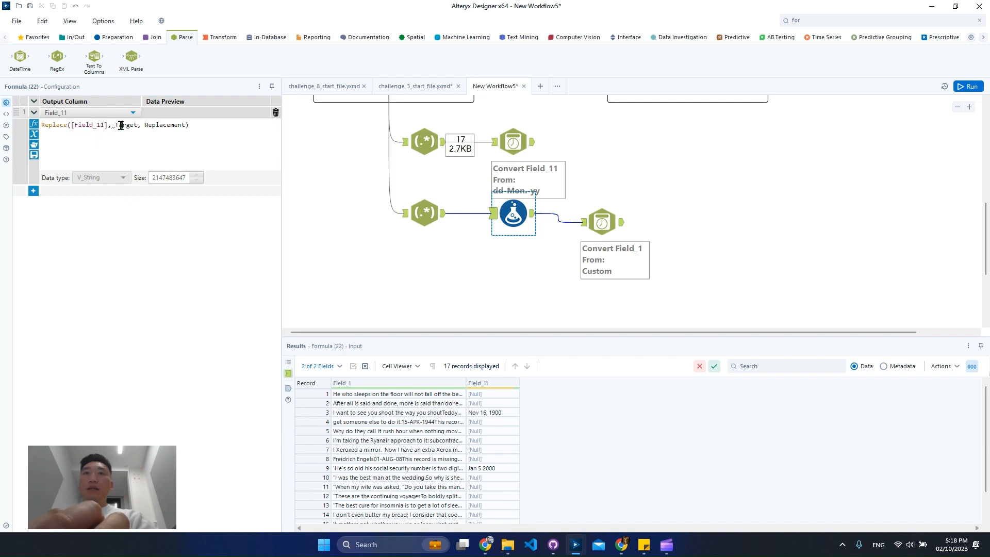
double_click(121, 125)
text(',',)
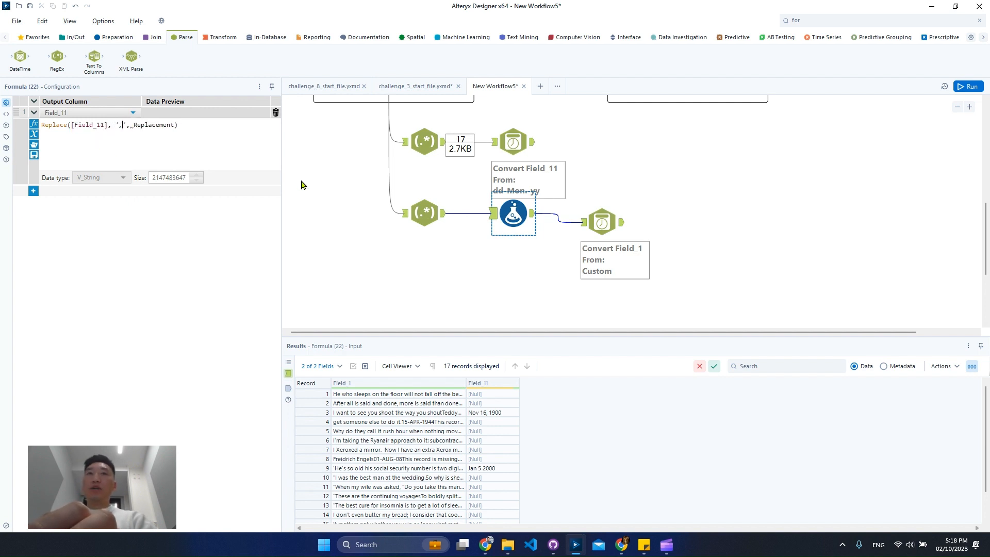
double_click(161, 124)
text('')
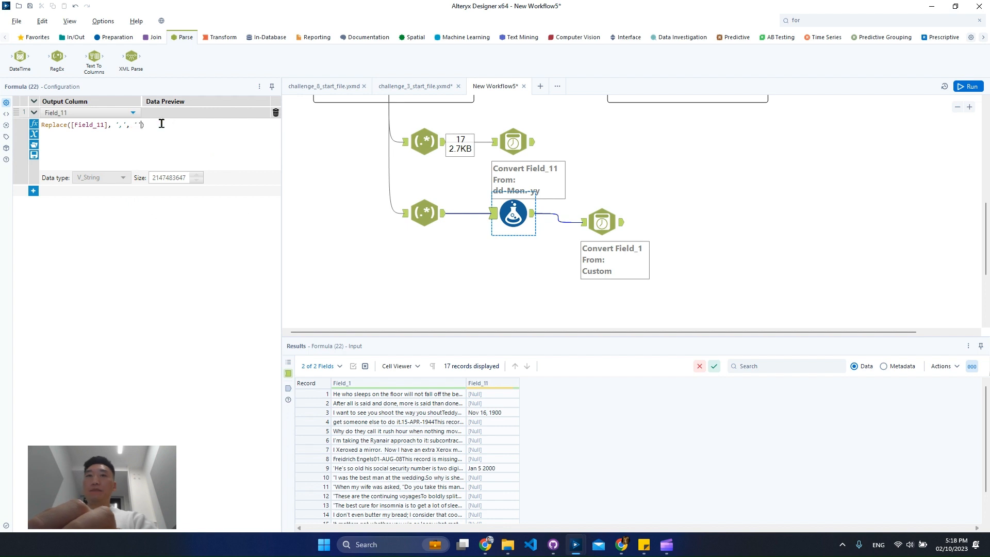
Step: Change the lower DateTime tool's custom incoming format to Mon dd yyyy and rerun the workflow
drag(588, 223, 578, 207)
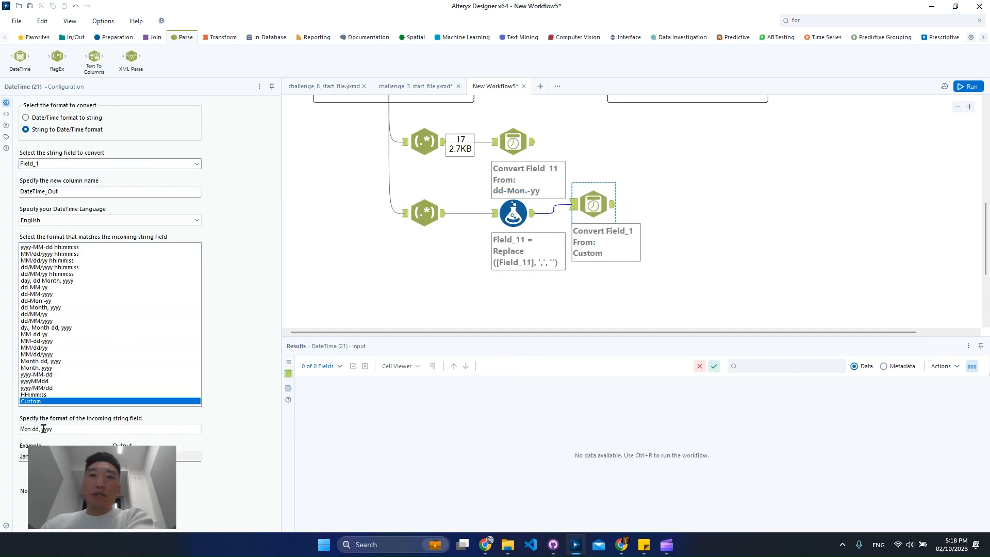
click(43, 429)
key(BackSpace)
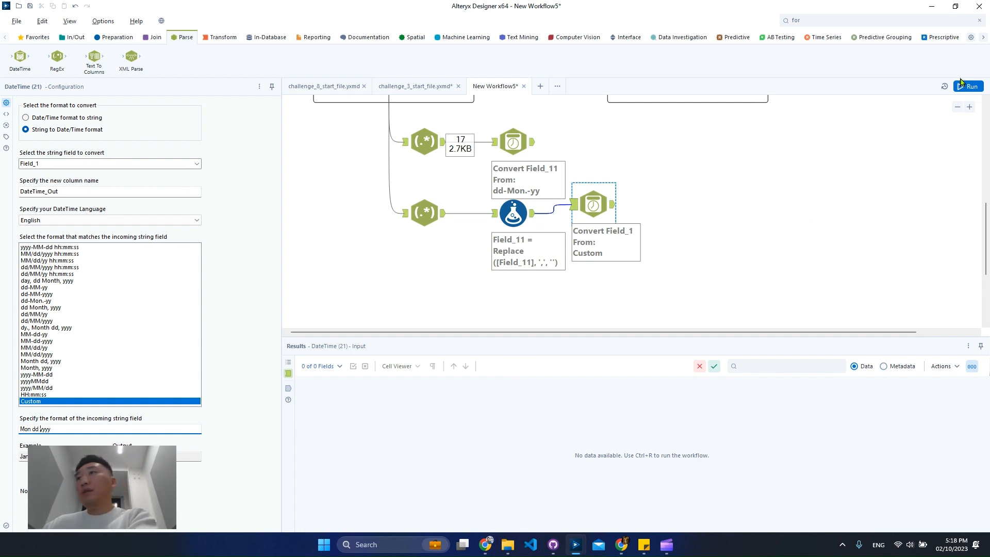
click(965, 86)
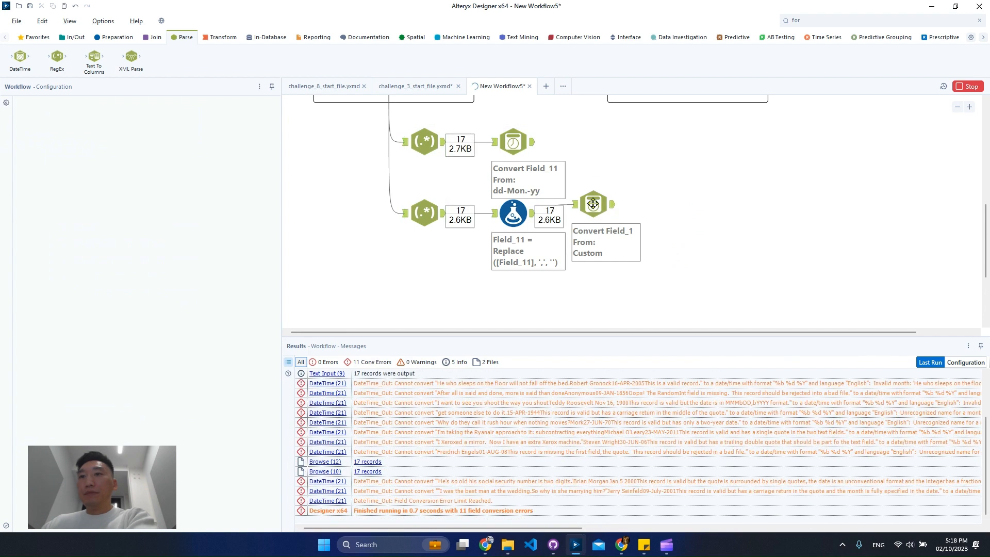
Step: Align the lower DateTime tool with the Formula tool, set its string field to Field_11 and rerun the workflow
drag(593, 204, 586, 215)
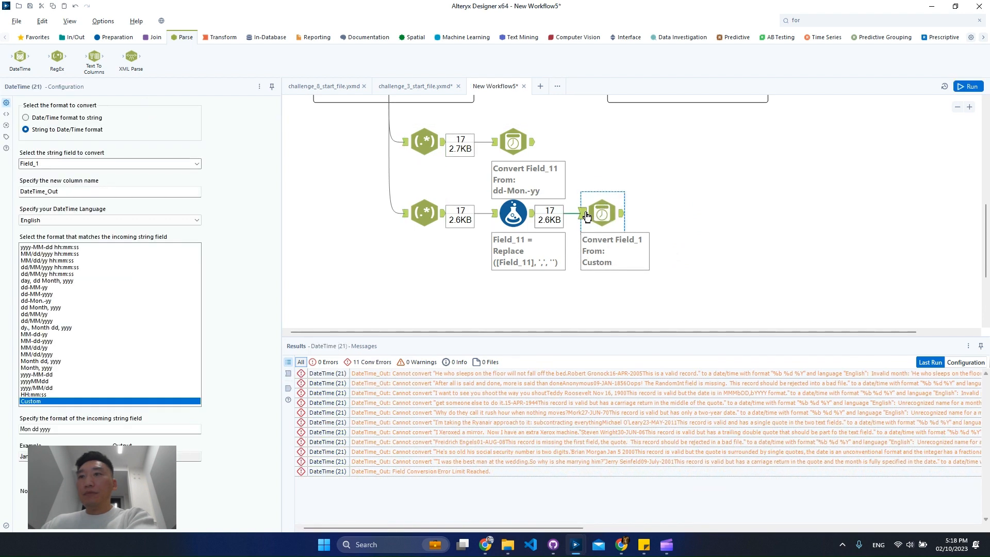
click(587, 215)
click(197, 164)
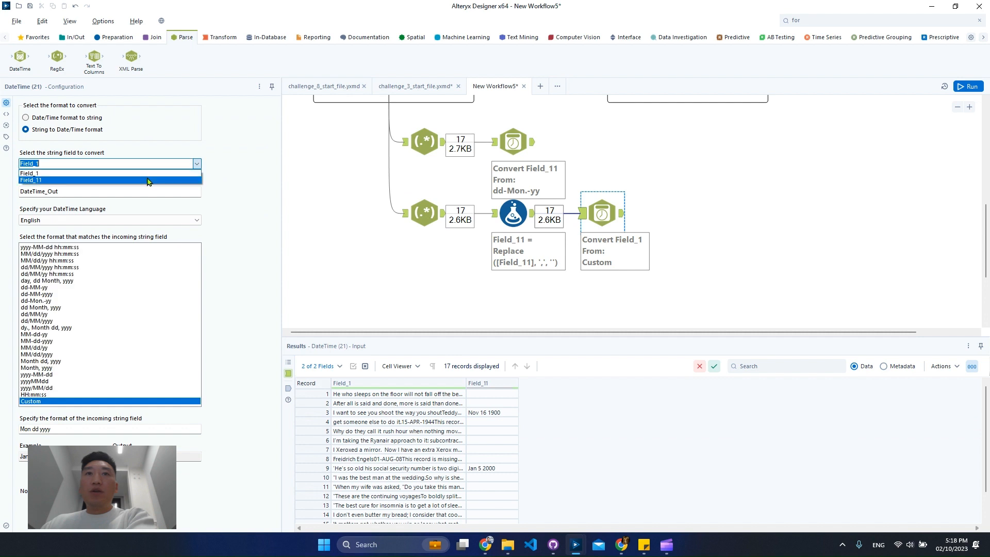
click(148, 181)
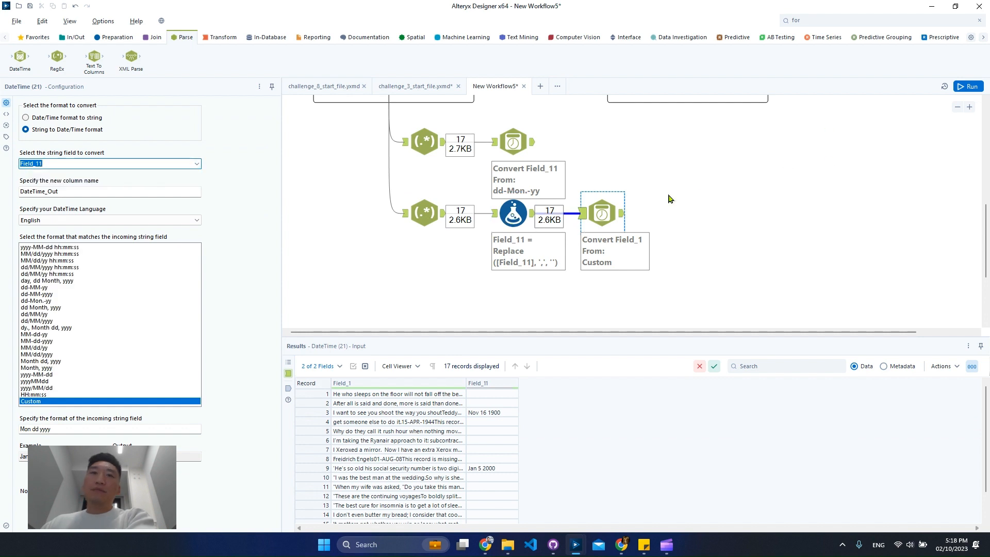
click(977, 86)
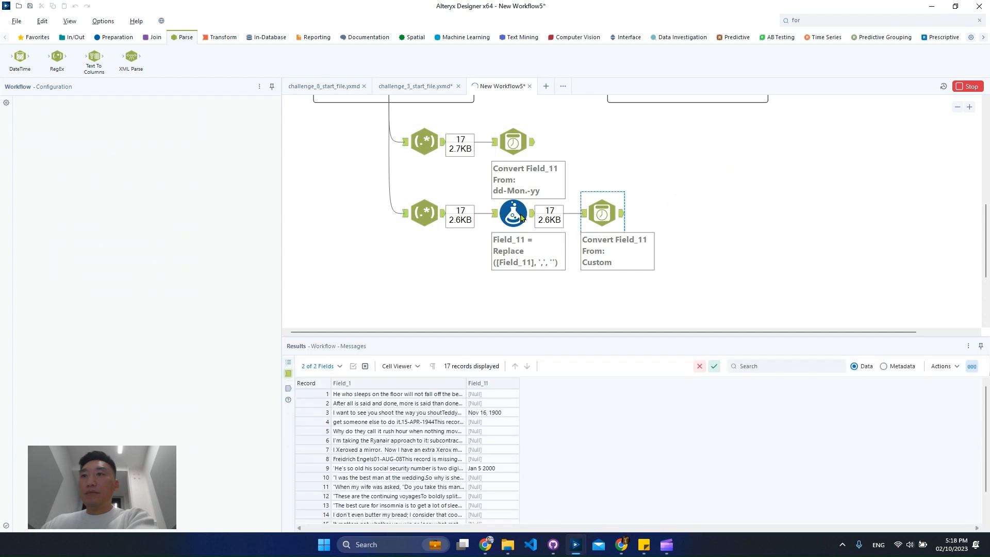
Step: Try the workflow with the Formula tool's Replace line commented out and plain [Field_11] returned instead
click(516, 219)
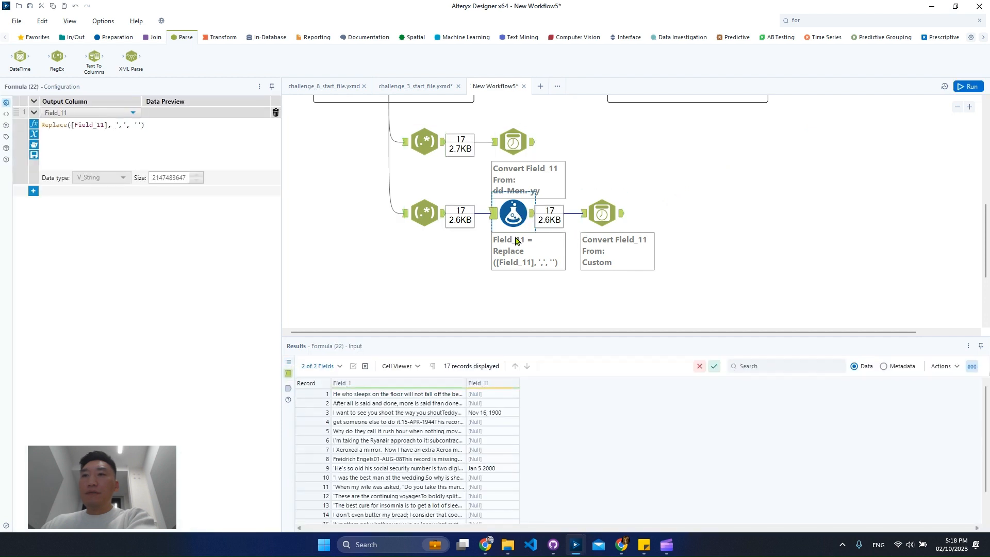
click(43, 125)
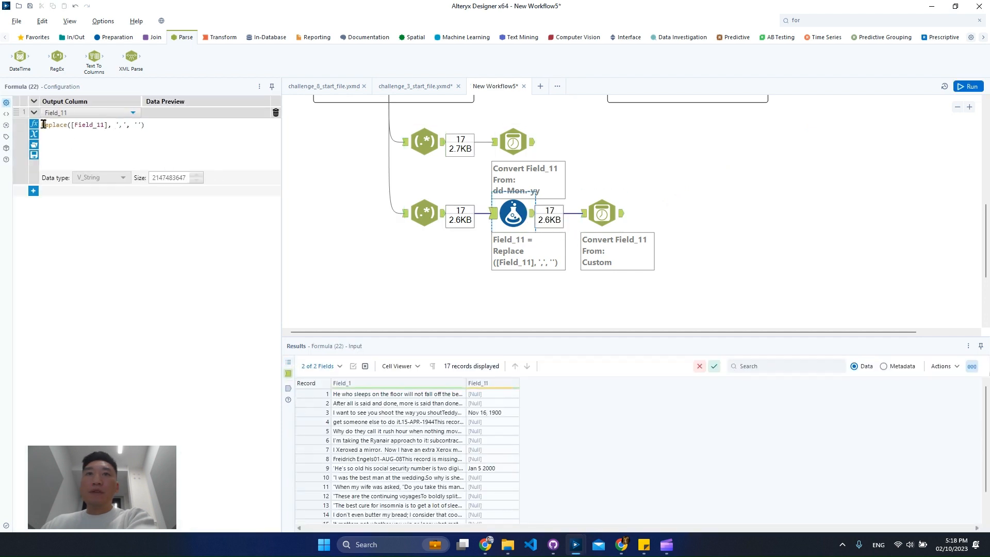
text(//)
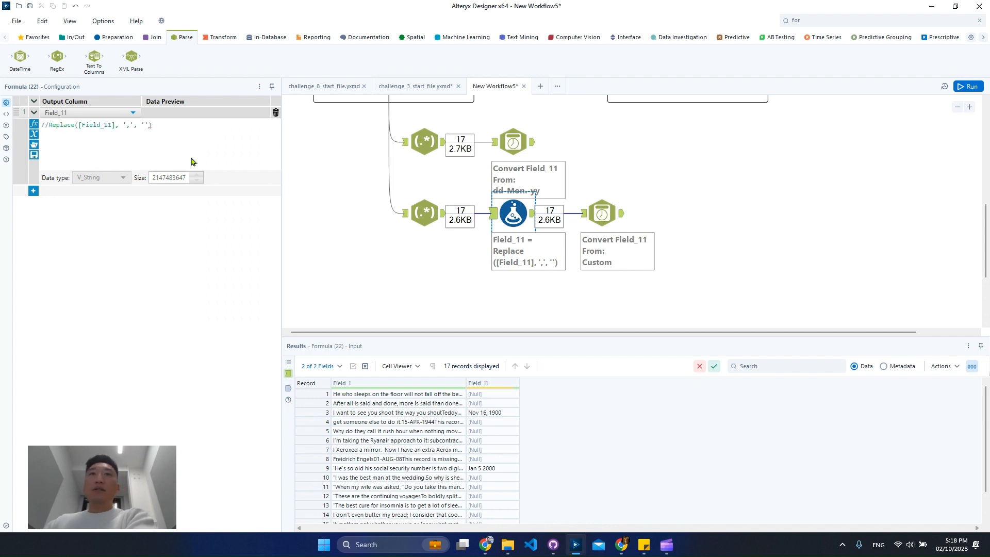
key(Return)
text(fiel)
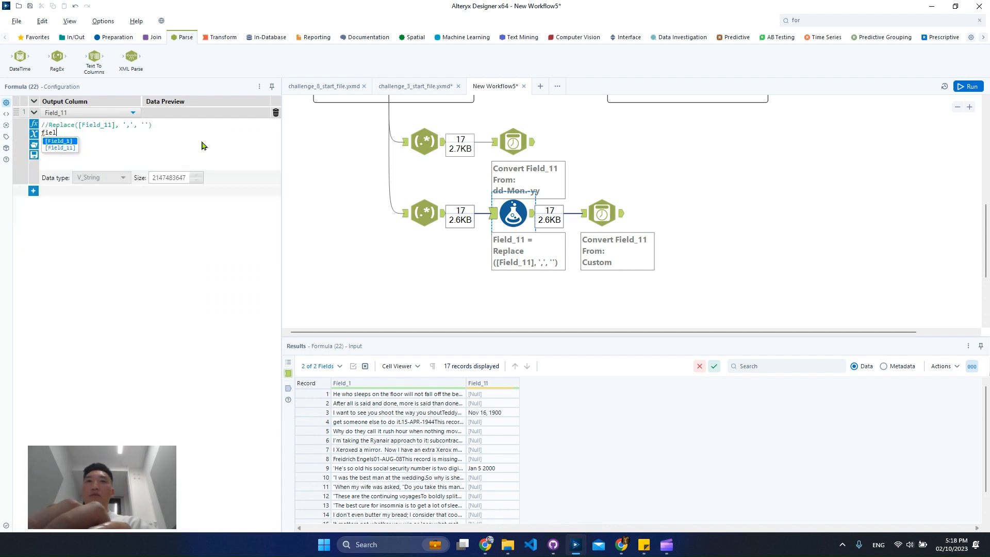
key(Down)
key(Return)
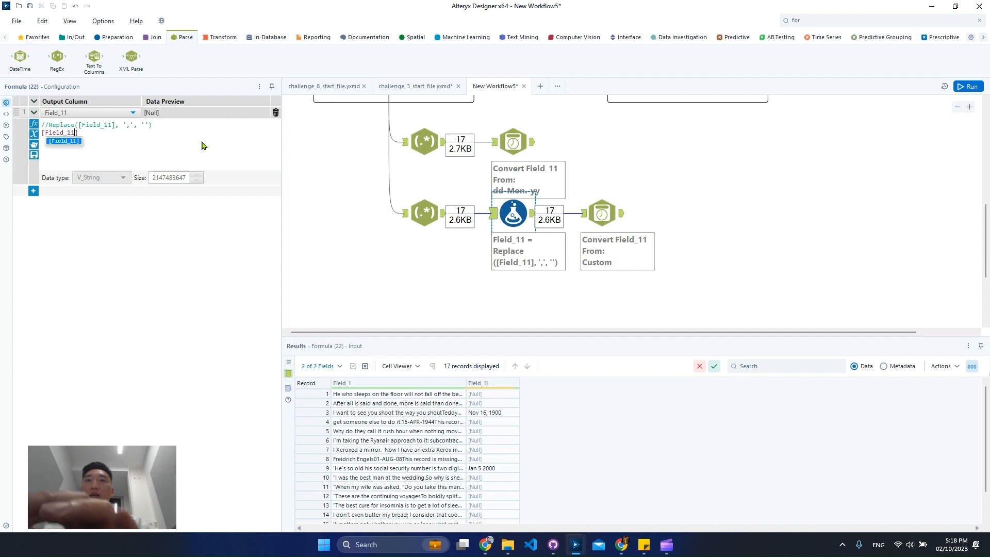
click(969, 86)
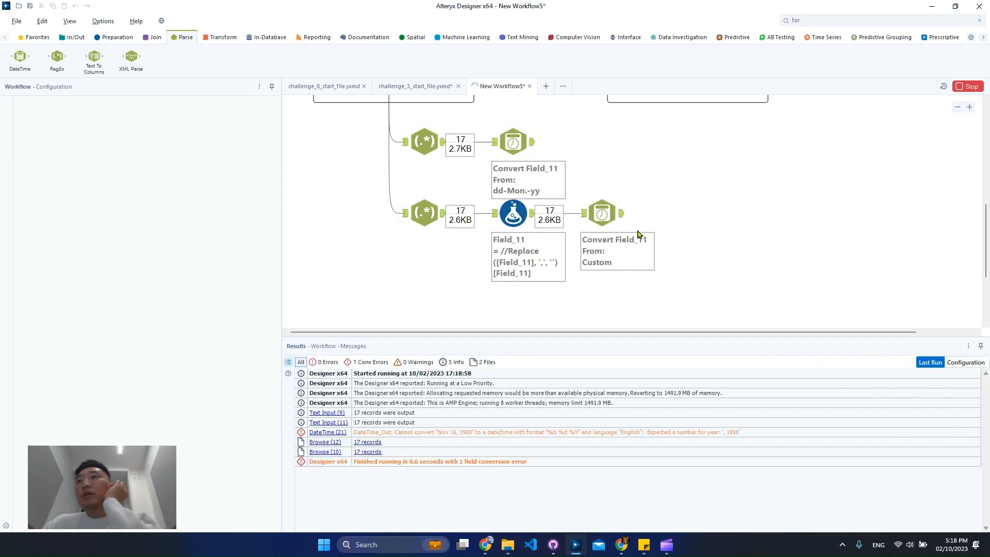
click(621, 221)
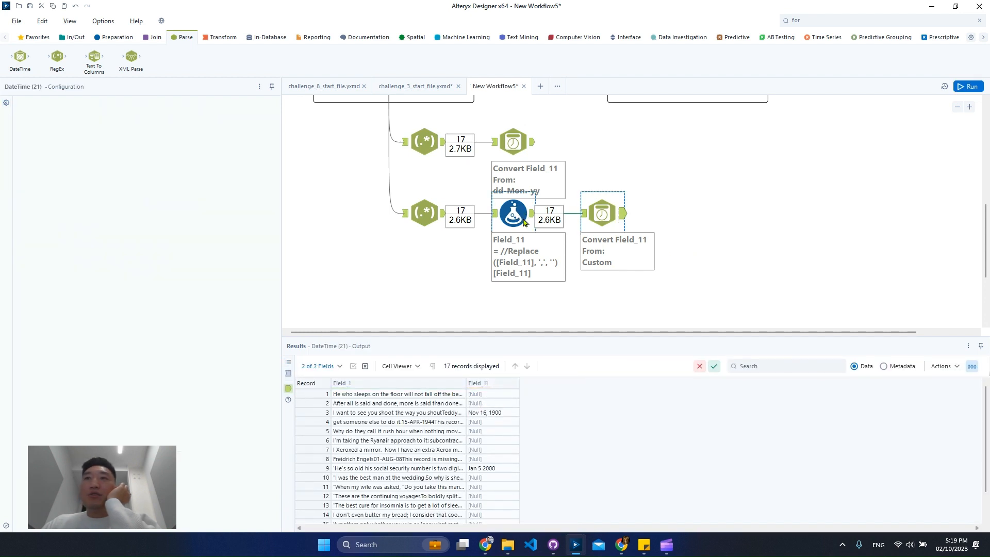
Step: Restore the Formula expression to Replace([Field_11], ',', '') by removing the comment marks and the extra [Field_11] line
click(525, 222)
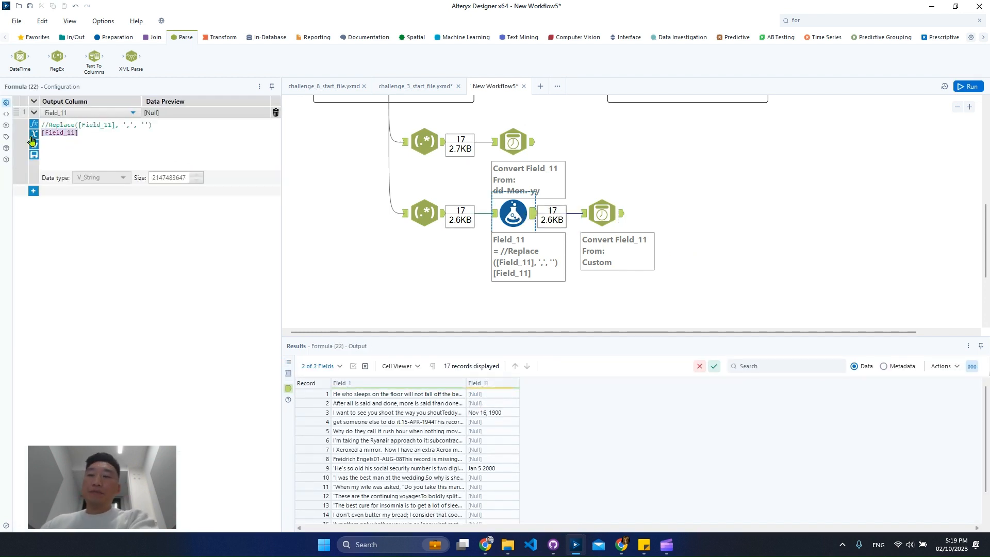
key(BackSpace)
key(BackSpace)
key(BackSpace)
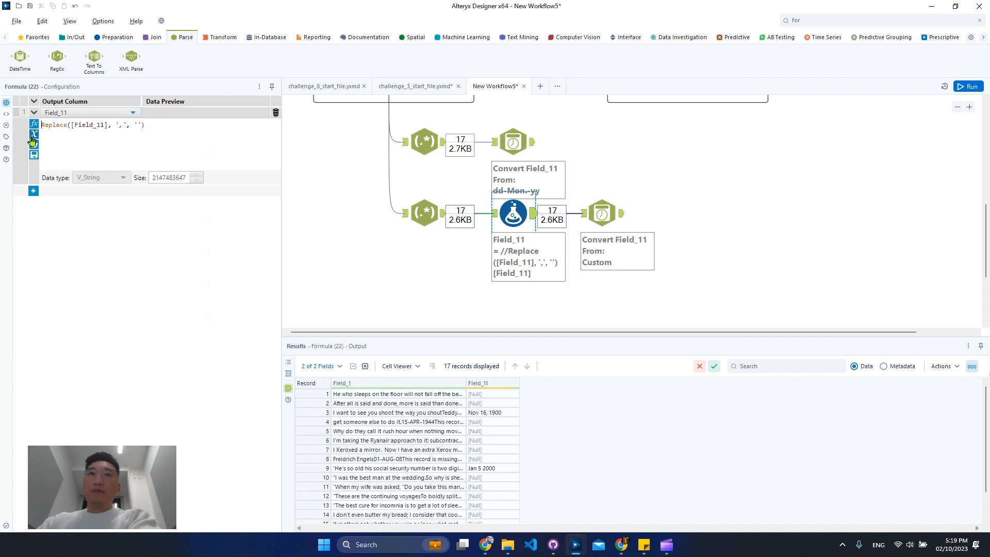
click(669, 241)
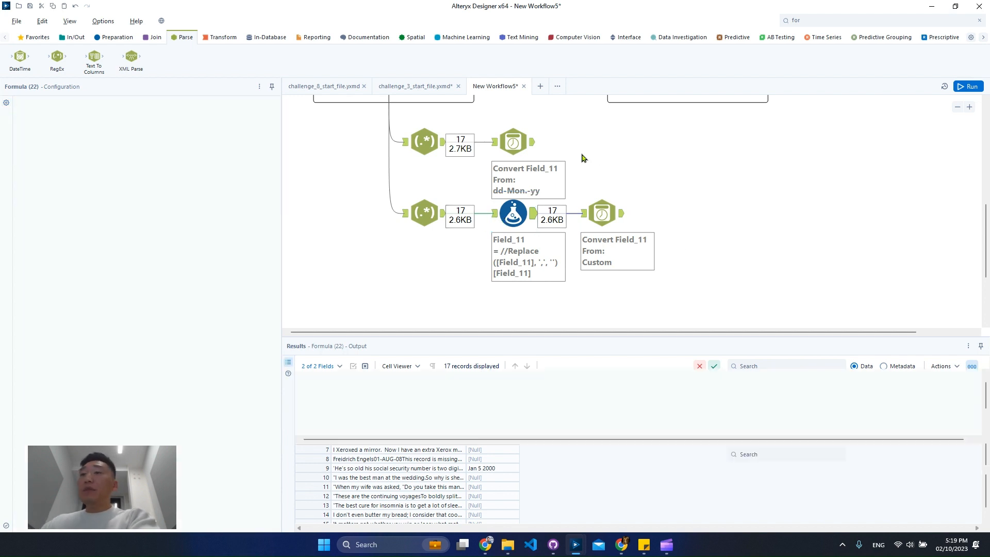
Step: Add a Union tool beside the two date branches and connect the outputs of both DateTime tools to it
scroll(564, 224, up, 2)
click(153, 37)
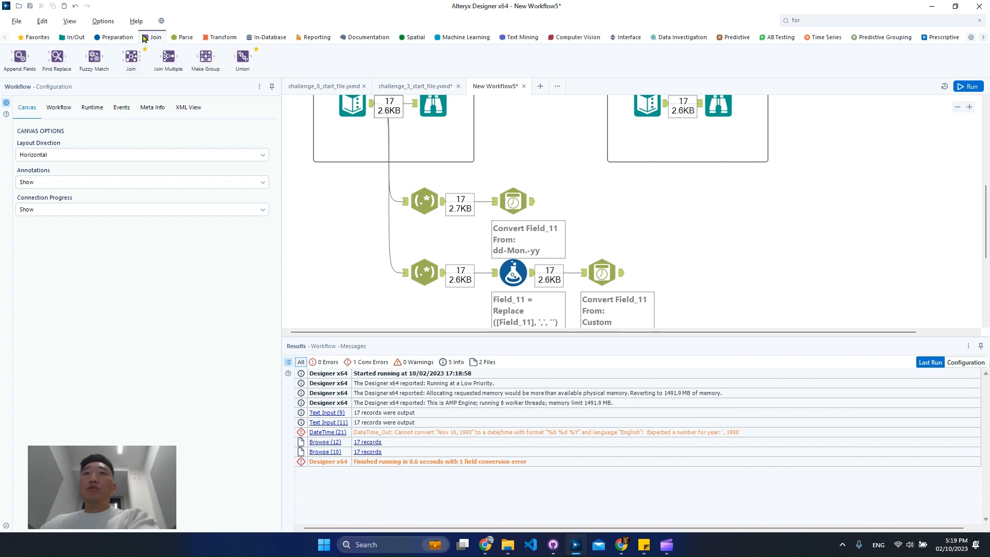
drag(243, 56, 711, 206)
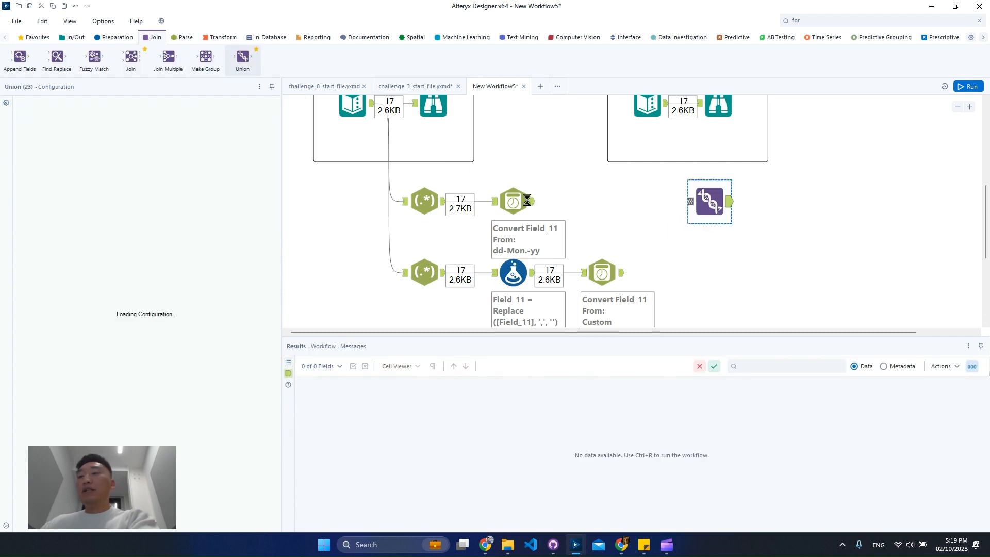
drag(533, 201, 694, 208)
key(ctrl+r)
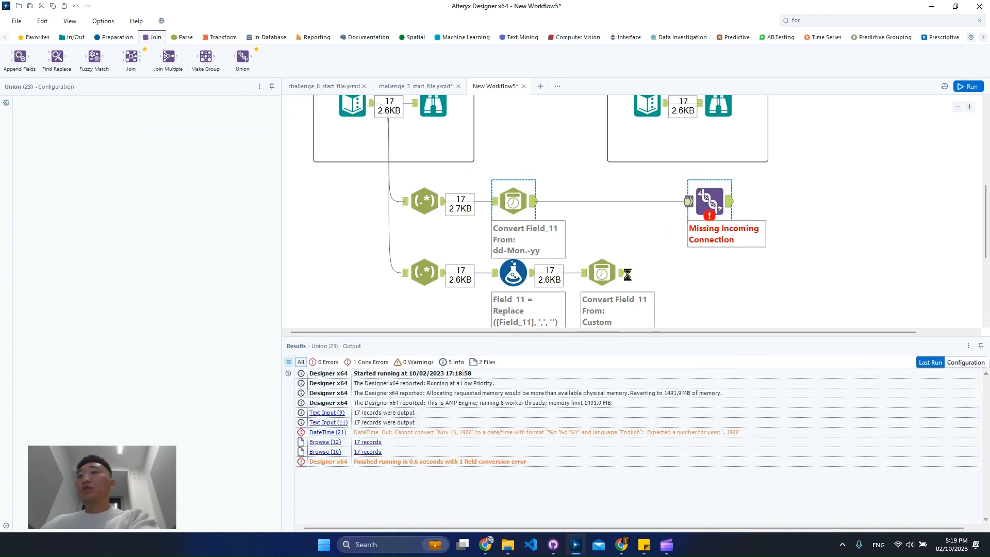
drag(621, 275, 718, 203)
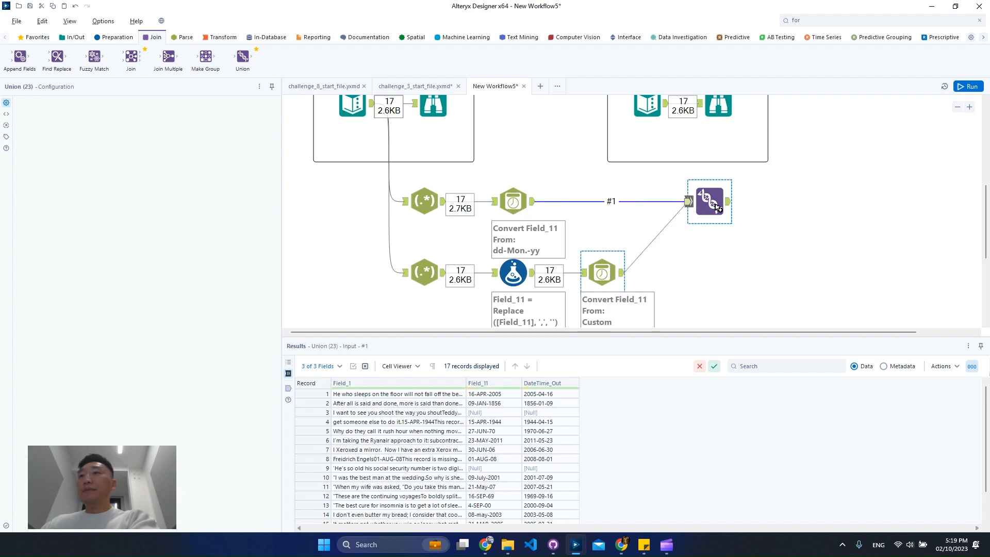
key(ctrl+r)
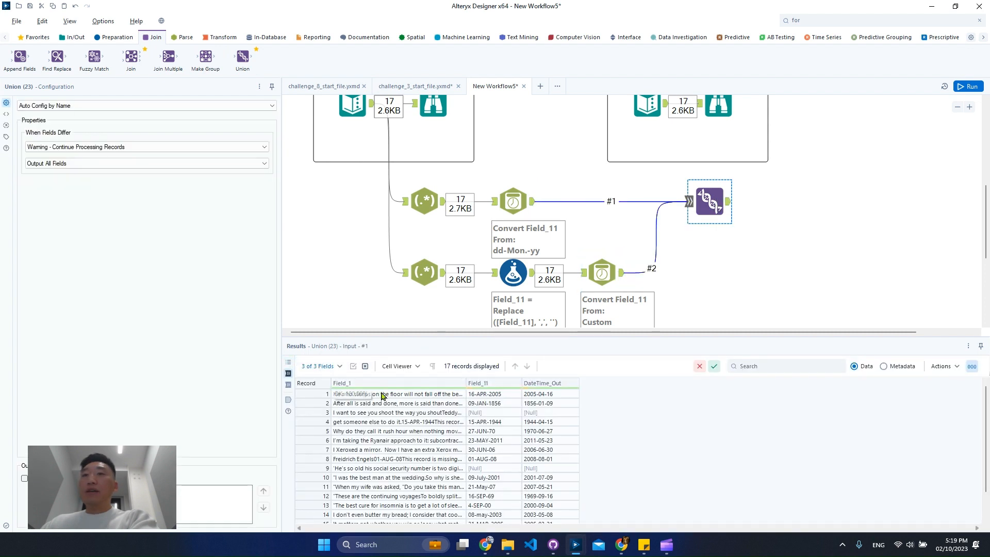
click(382, 395)
click(479, 396)
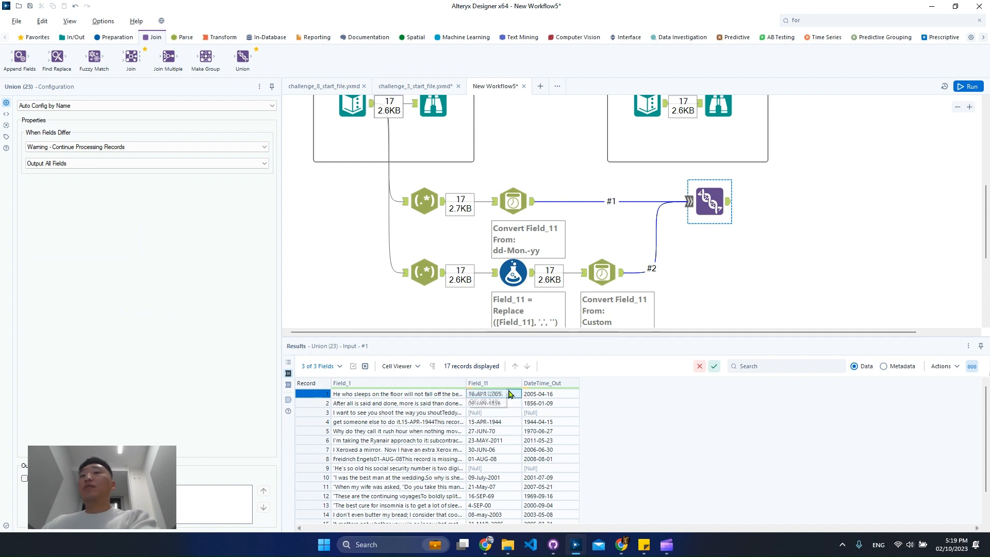
click(552, 395)
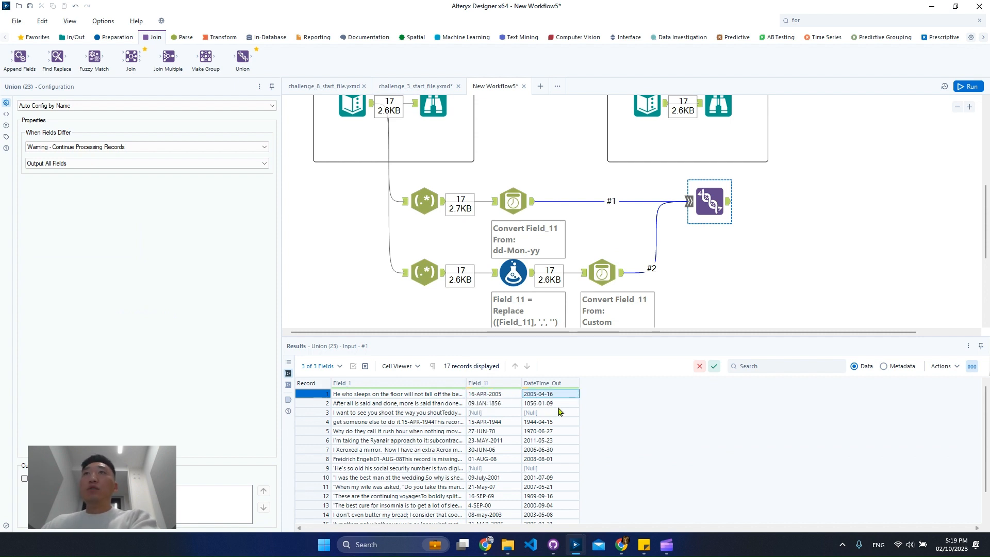
Step: Search the tools for fil and add a Filter tool connected to the Union tool's output
click(815, 22)
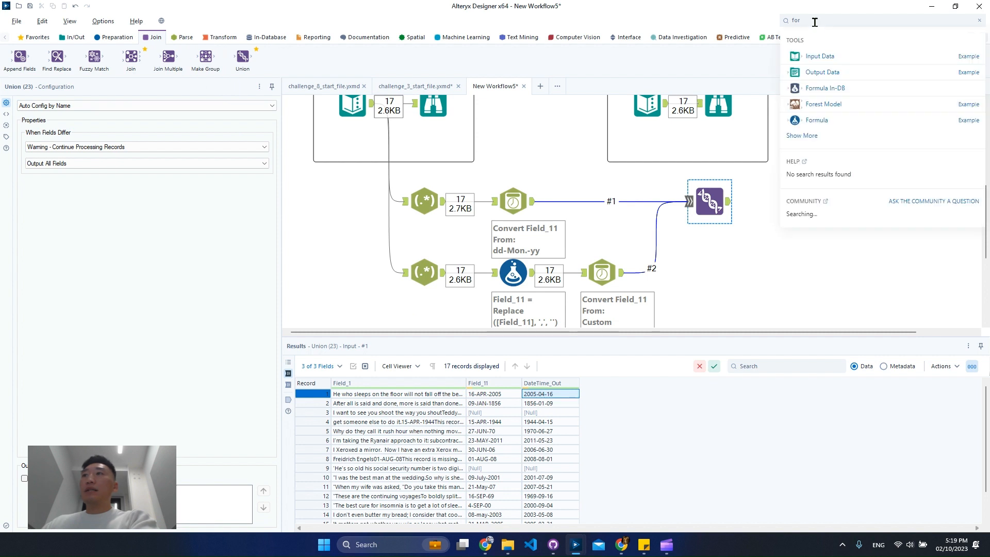
text(fi)
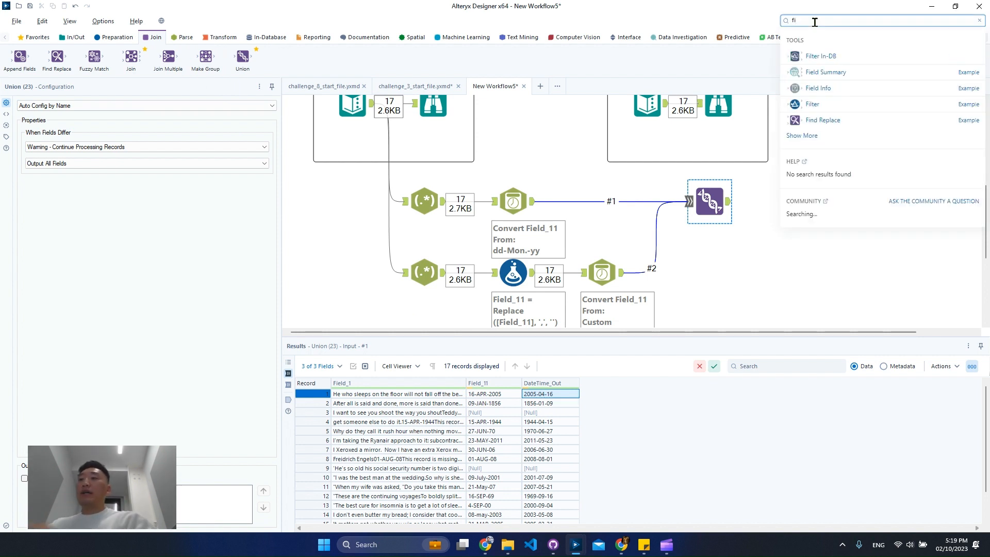
text(eld)
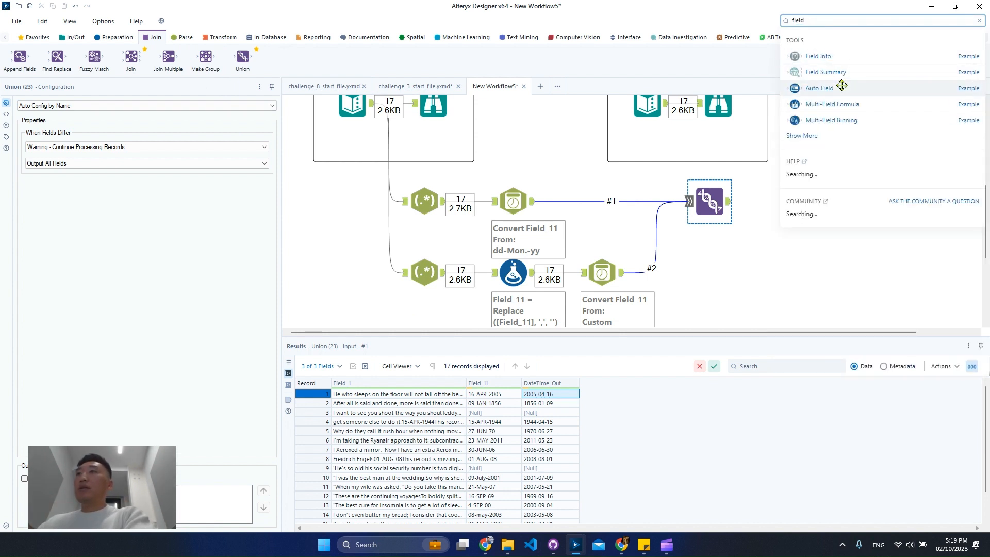
key(BackSpace)
key(BackSpace)
key(BackSpace)
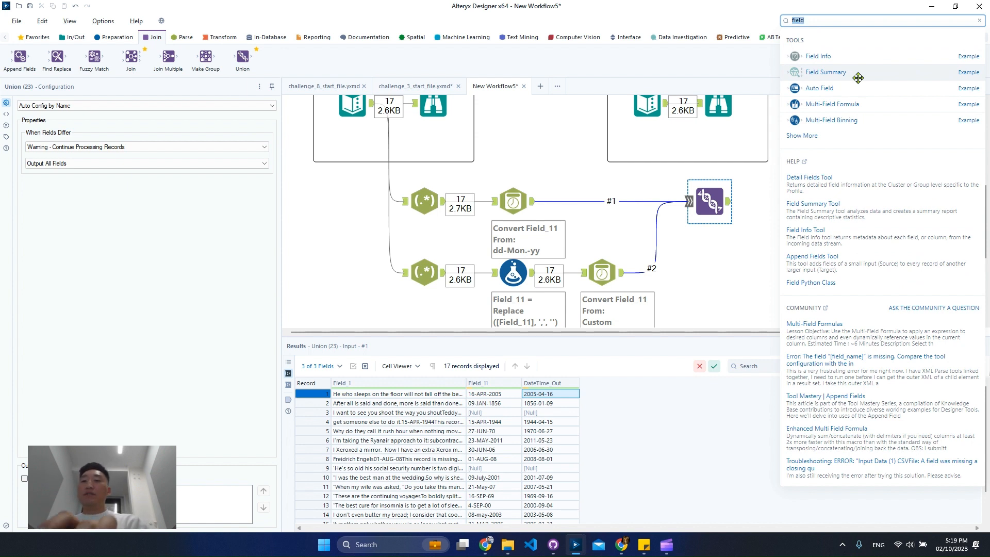
text(l)
drag(867, 75, 790, 202)
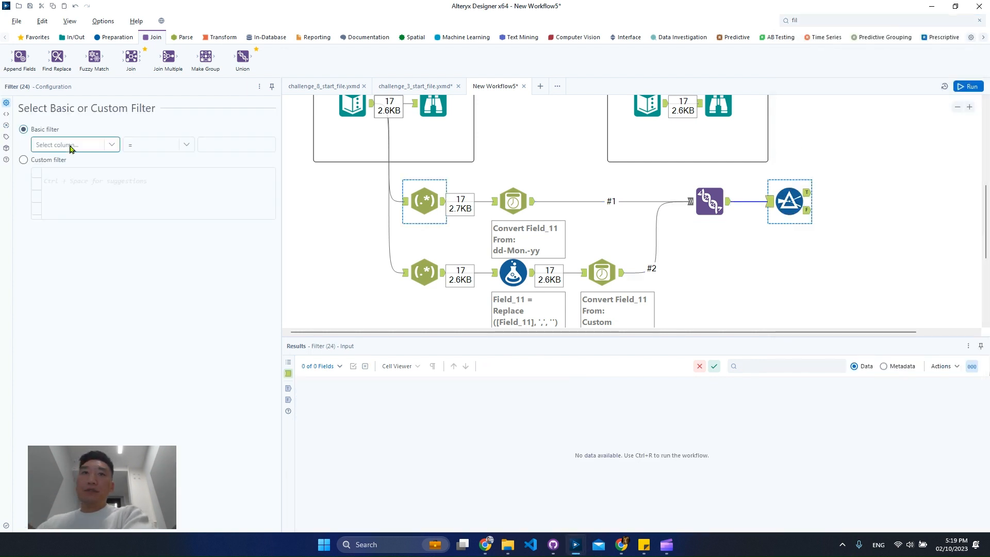
Step: Set the basic filter to DateTime_Out Is not null and run the workflow
click(72, 146)
click(78, 179)
click(186, 147)
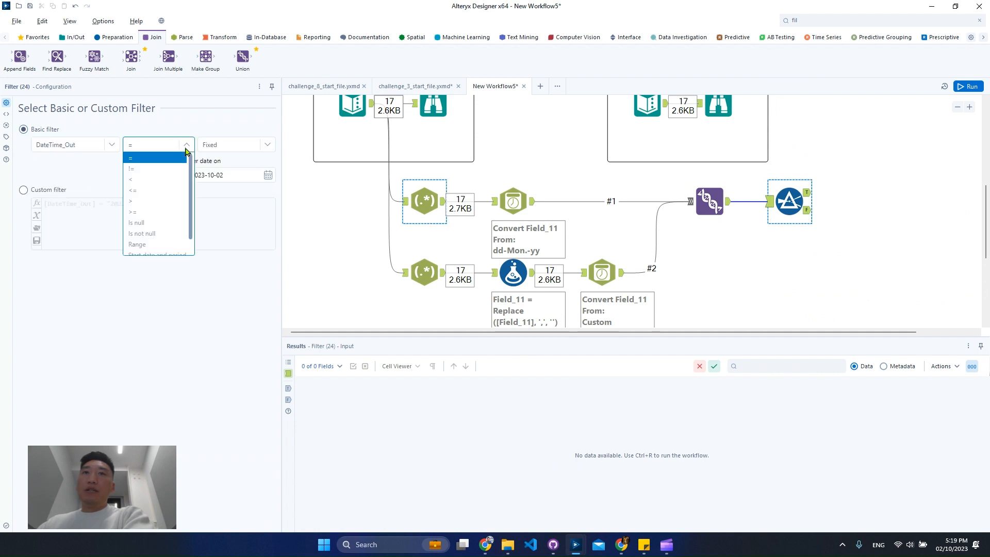
click(165, 232)
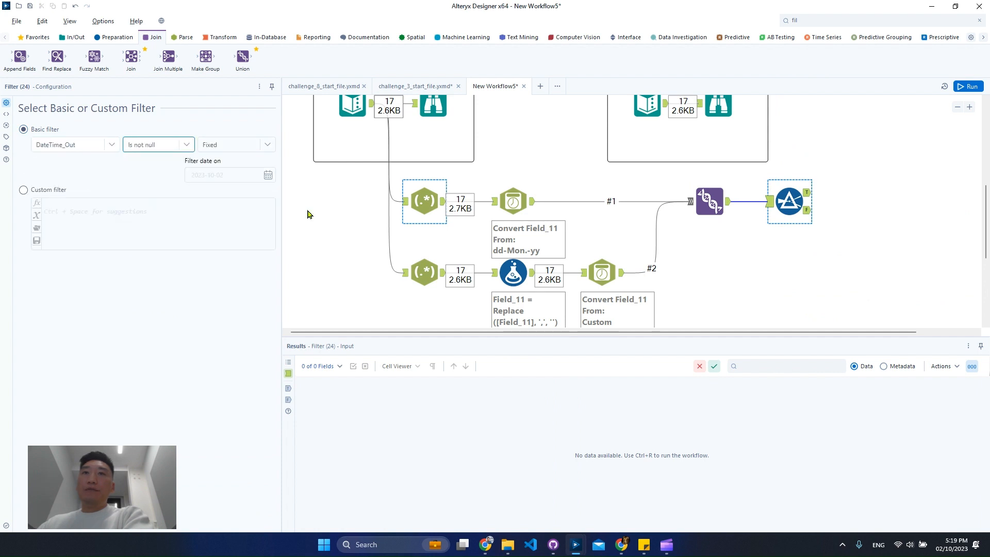
click(867, 189)
key(ctrl+r)
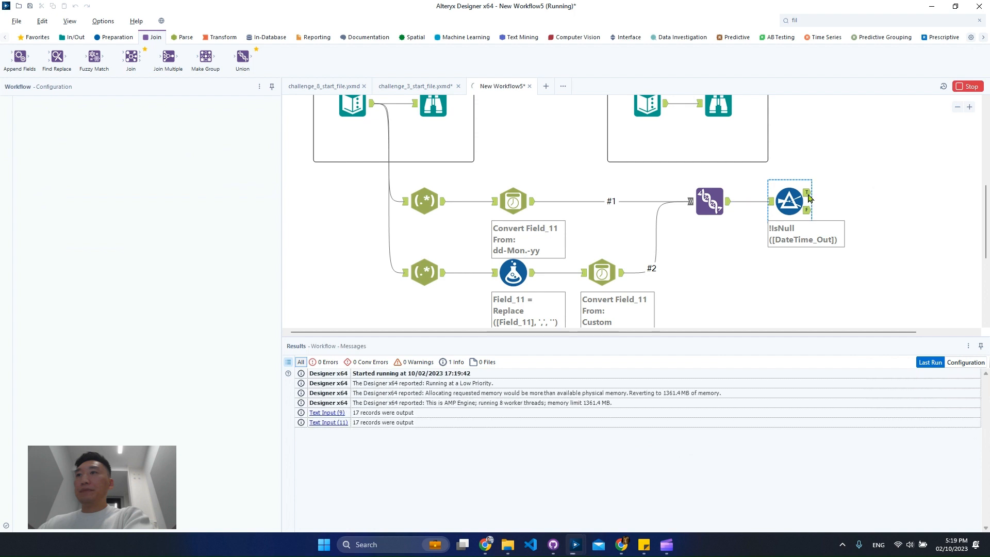
Step: Compare the Filter's True output with the expected output's Browse data, widening the Field_1 column to read the full records
click(808, 194)
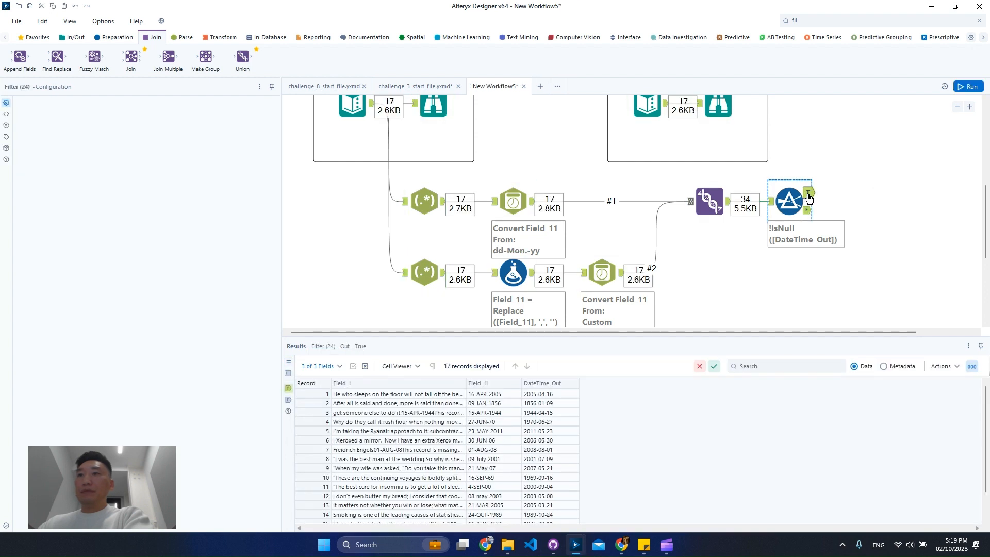
scroll(526, 429, down, 1)
scroll(558, 470, up, 1)
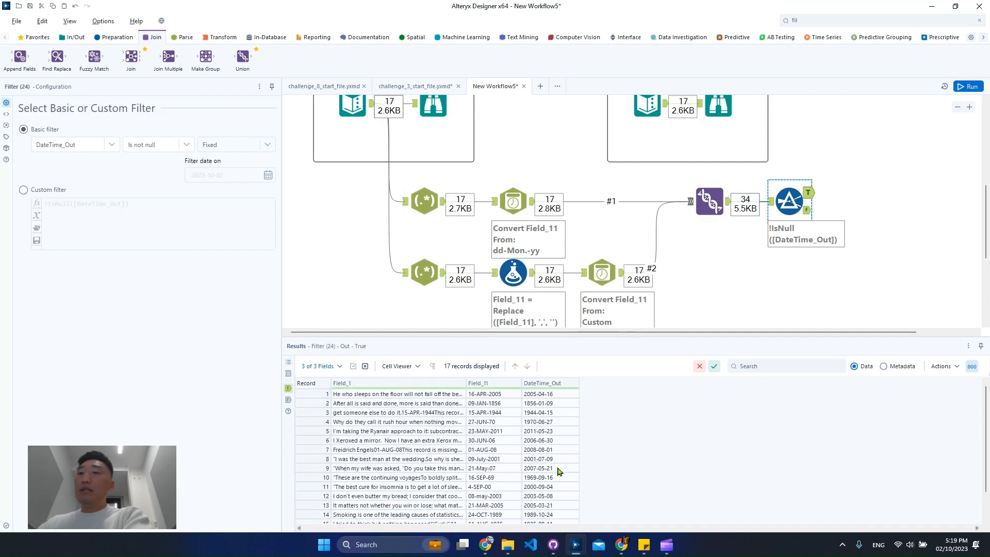
click(725, 115)
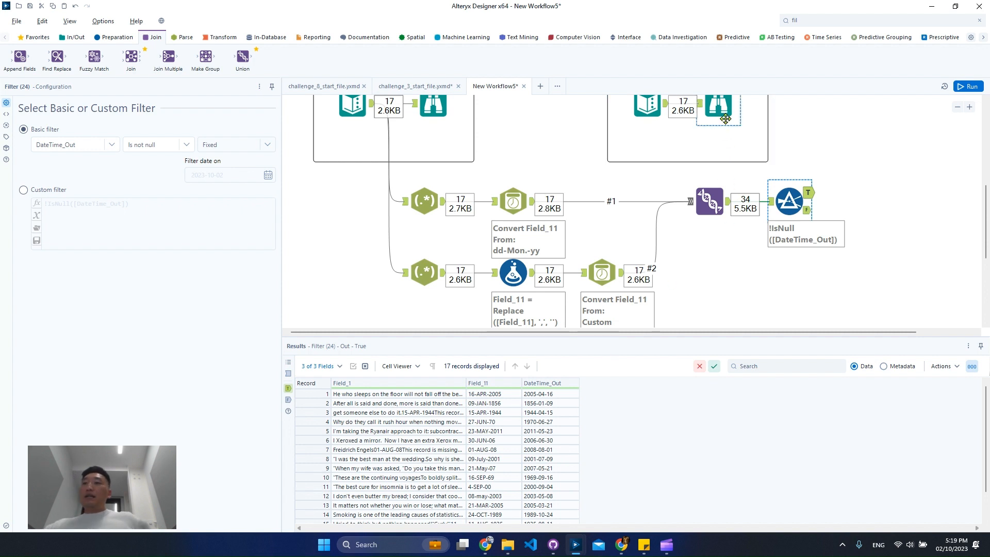
scroll(516, 431, down, 1)
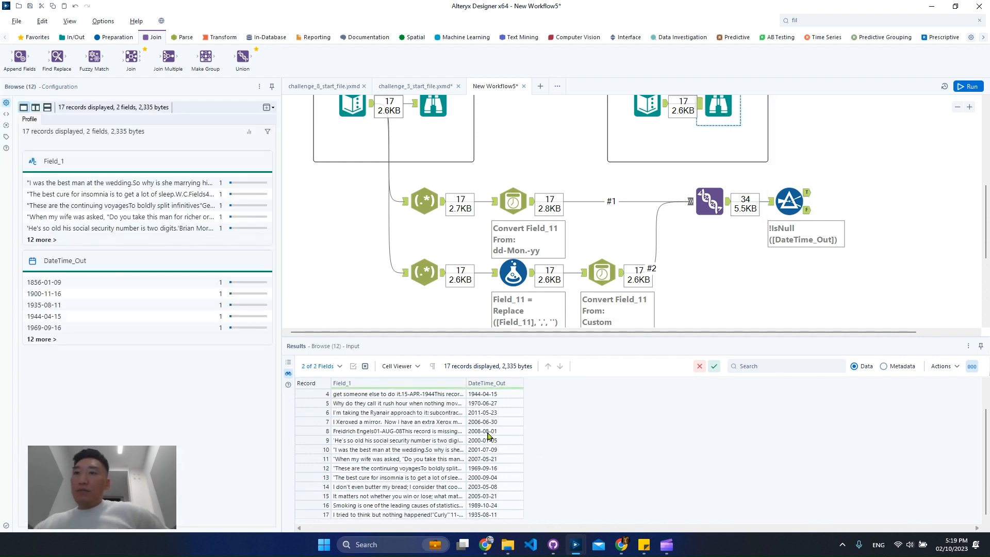
click(797, 207)
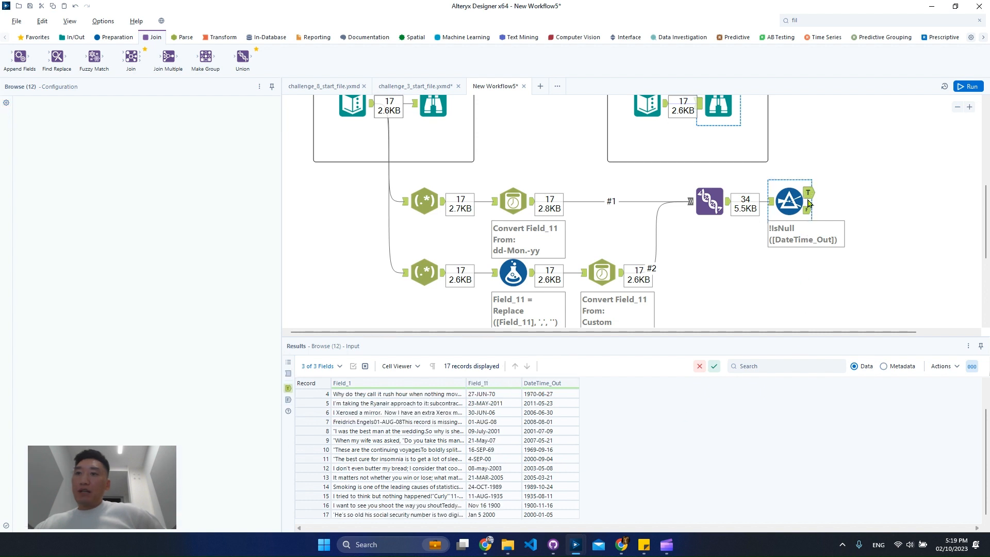
click(548, 515)
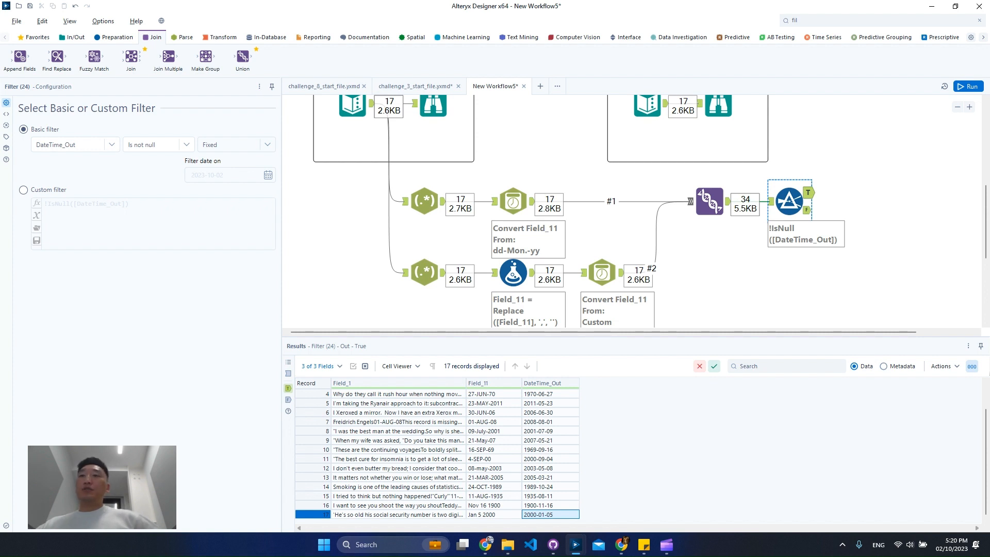
drag(465, 383, 680, 382)
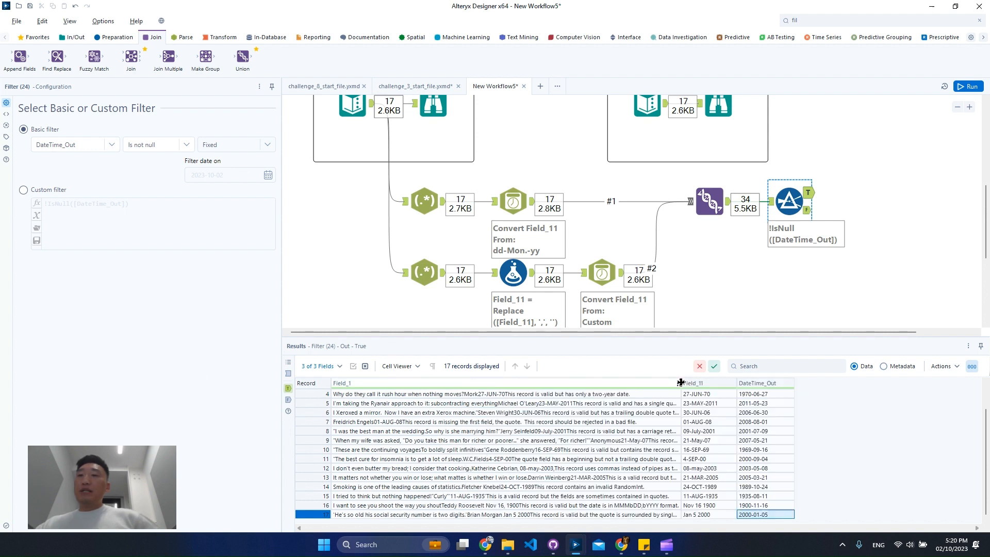